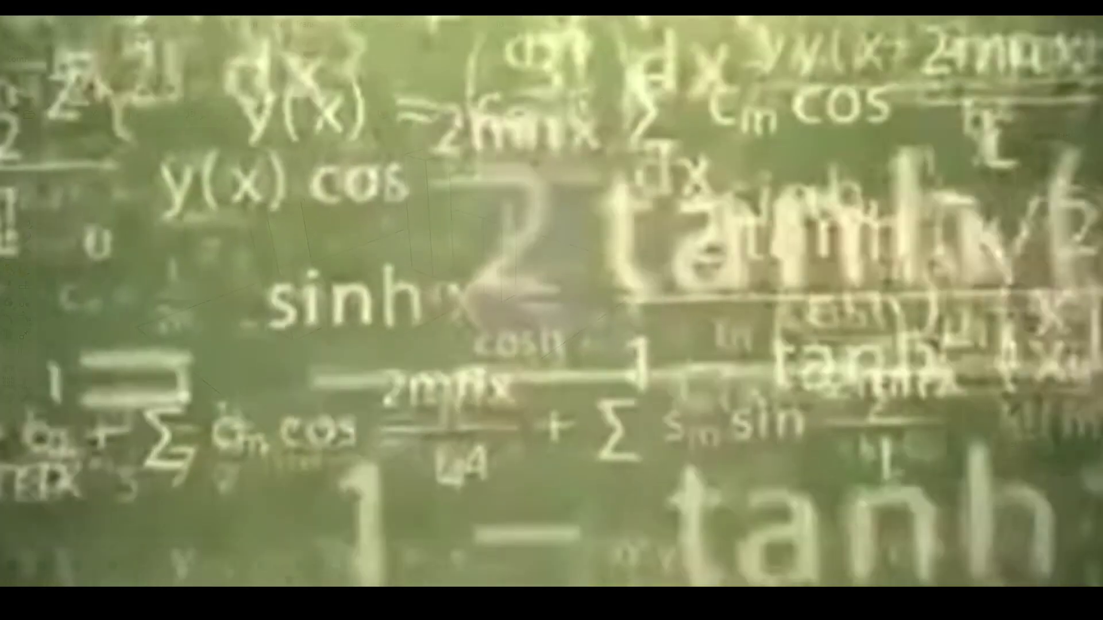
Examine the three towers, the ground surface and the small square surface in the Perspective view.
scroll(561, 315, "down", 3)
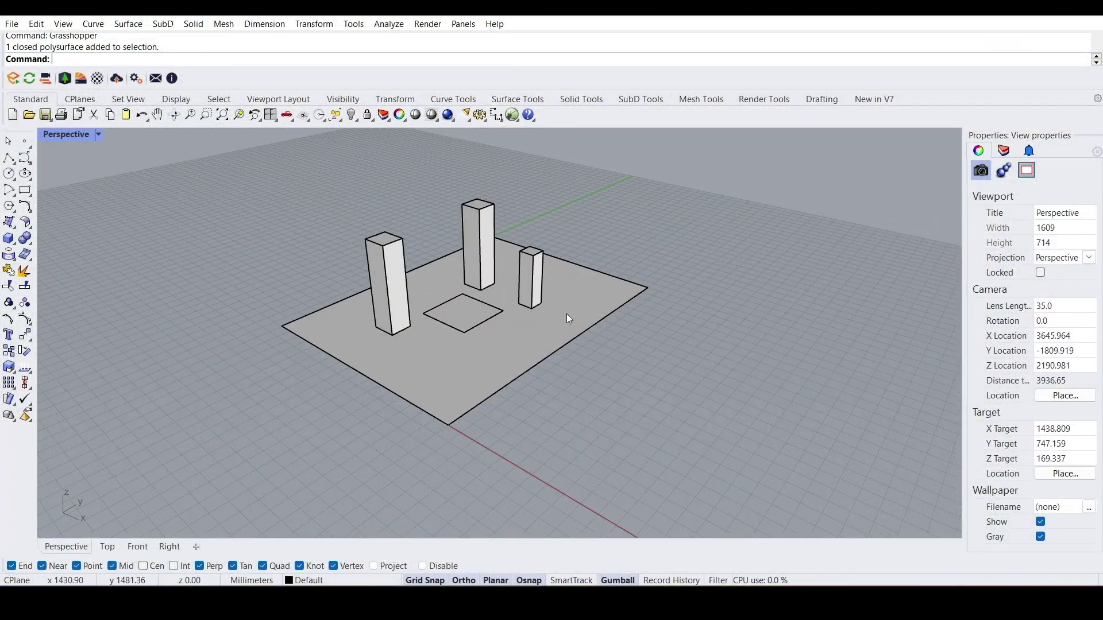
right_click_drag(561, 316, 553, 336, "shift")
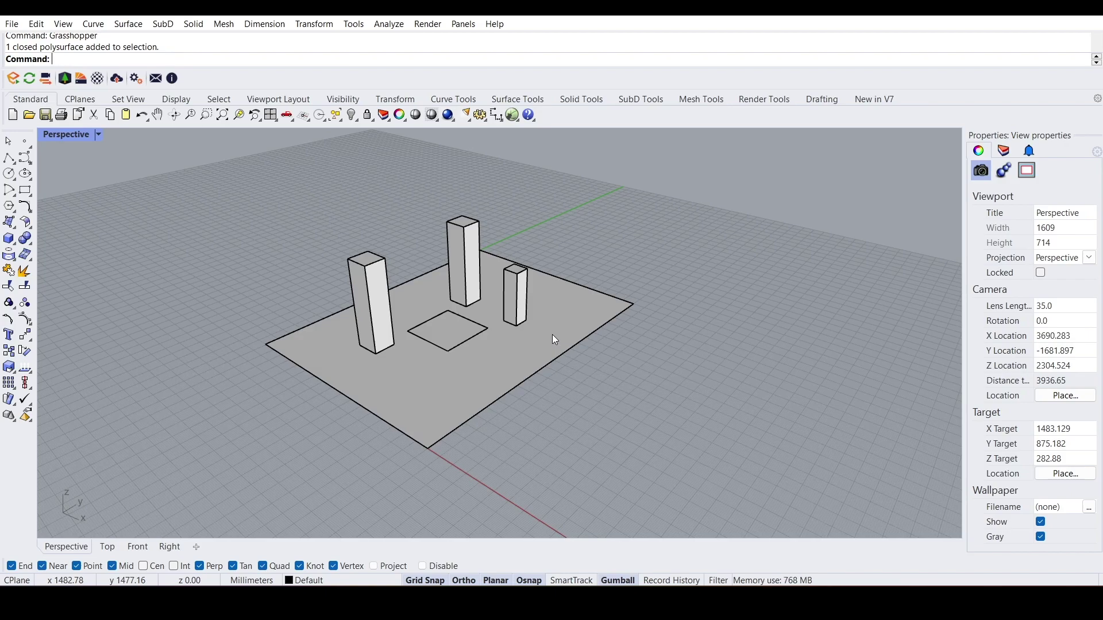
scroll(460, 310, "up", 4)
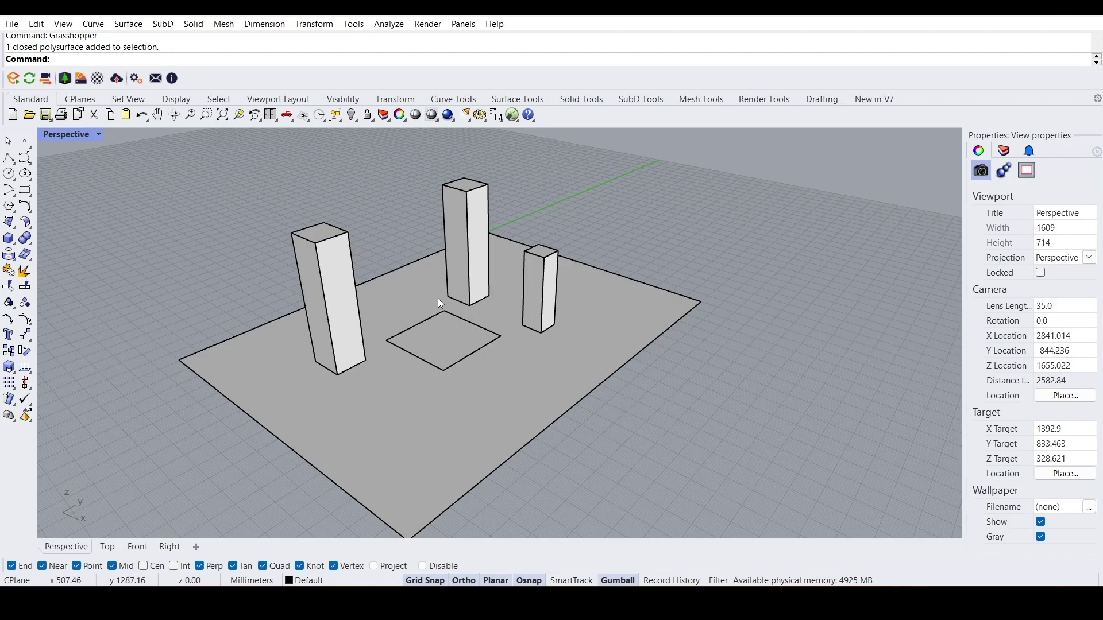
right_click_drag(412, 310, 426, 410)
left_click(433, 385)
left_click(661, 409)
left_click(430, 358)
left_click(462, 414, "shift")
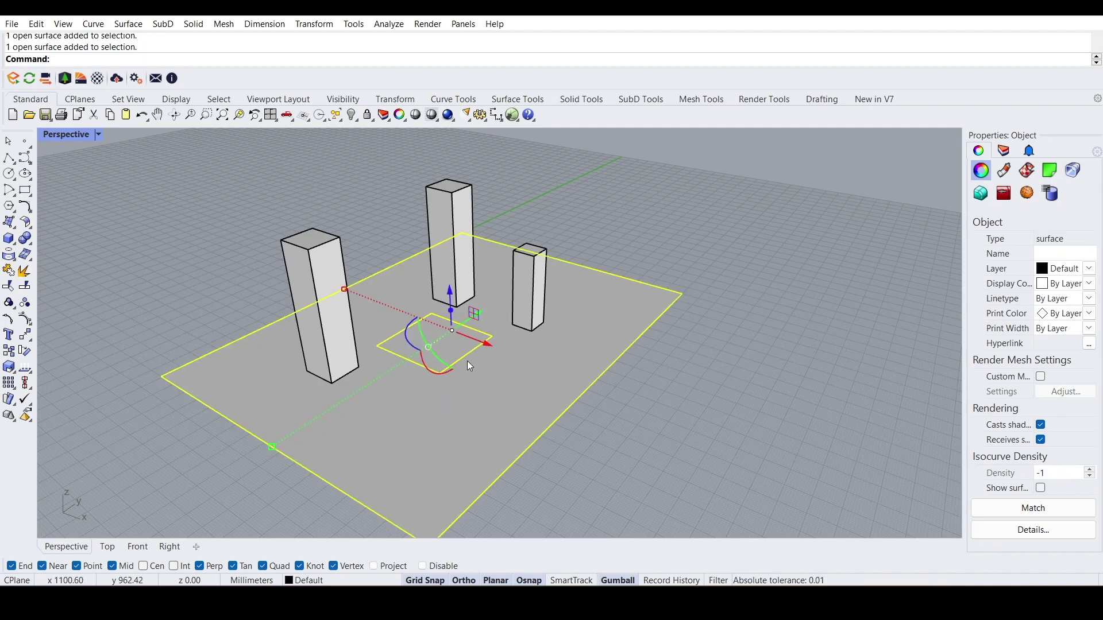
left_click(619, 460)
right_click_drag(619, 459, 439, 373)
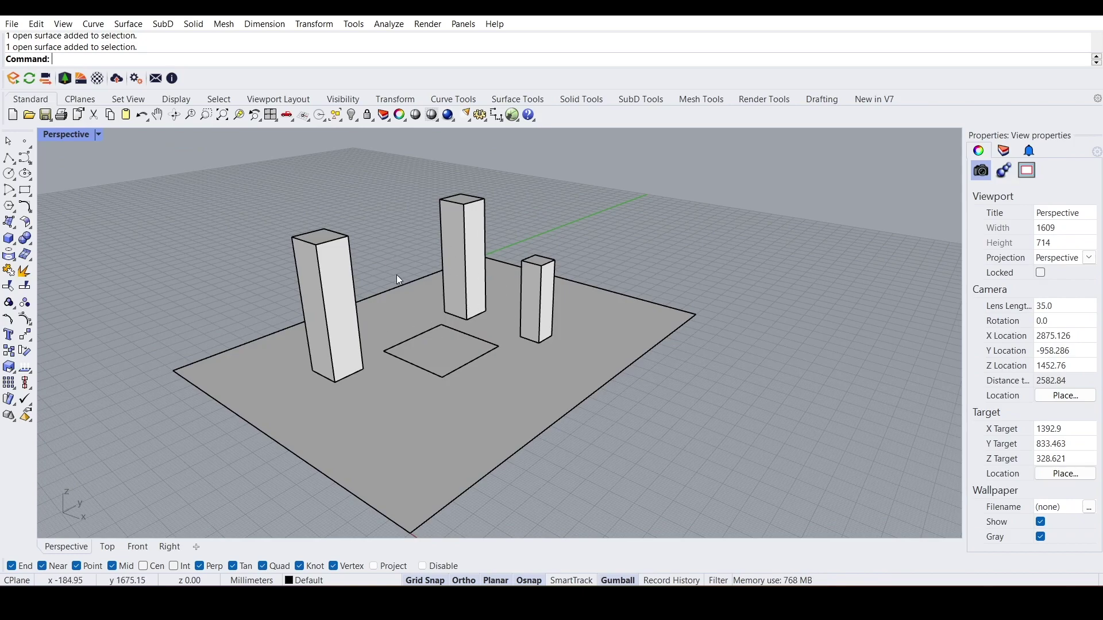
right_click_drag(455, 336, 477, 241)
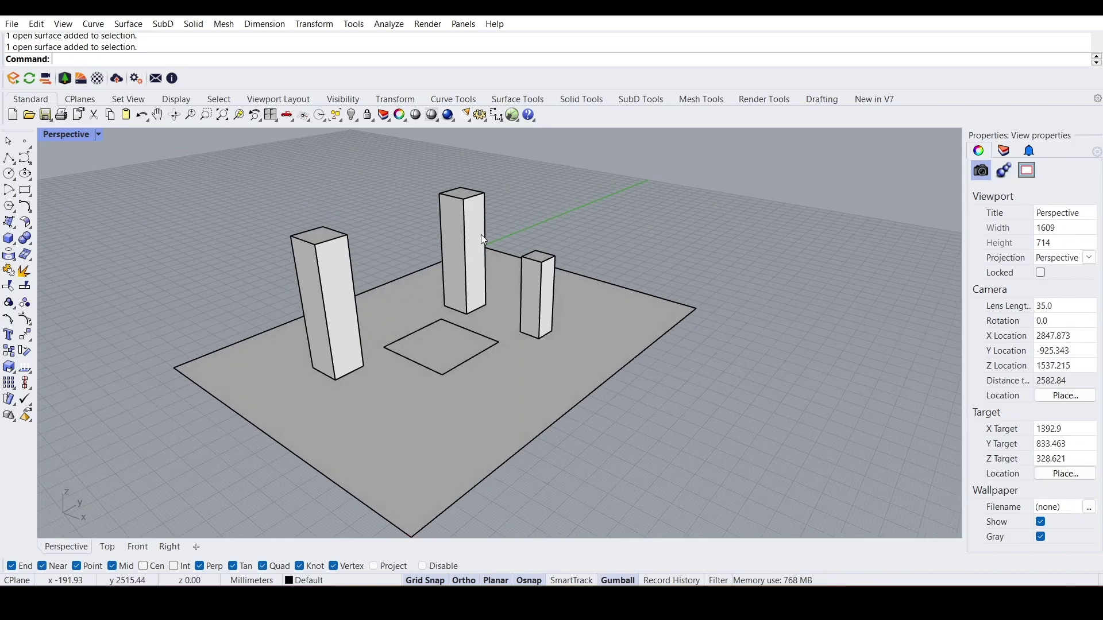
Launch Grasshopper and reposition its window.
left_click(512, 115)
left_click_drag(750, 55, 696, 51)
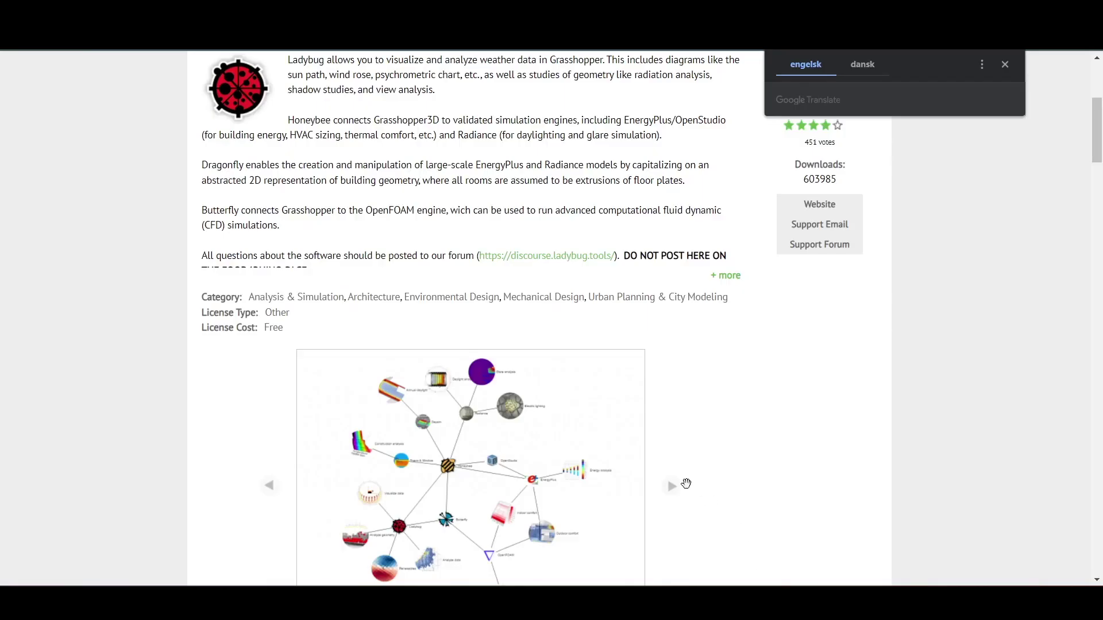
Dismiss the translation prompt and review the Ladybug Tools page on food4Rhino.
left_click(1005, 64)
scroll(689, 354, "up", 5)
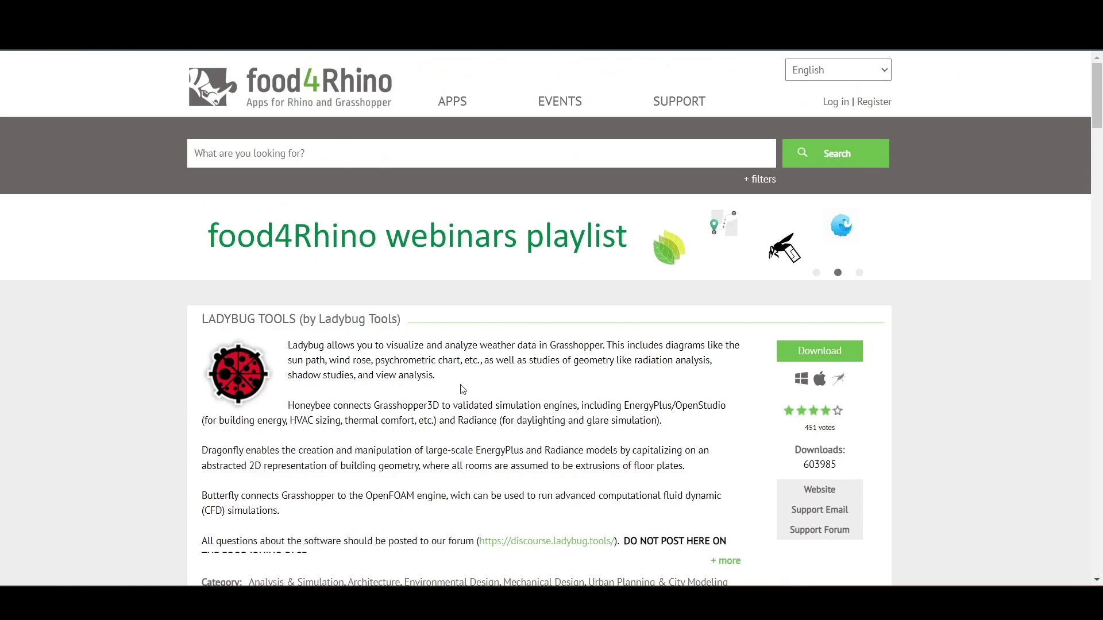
scroll(472, 391, "down", 3)
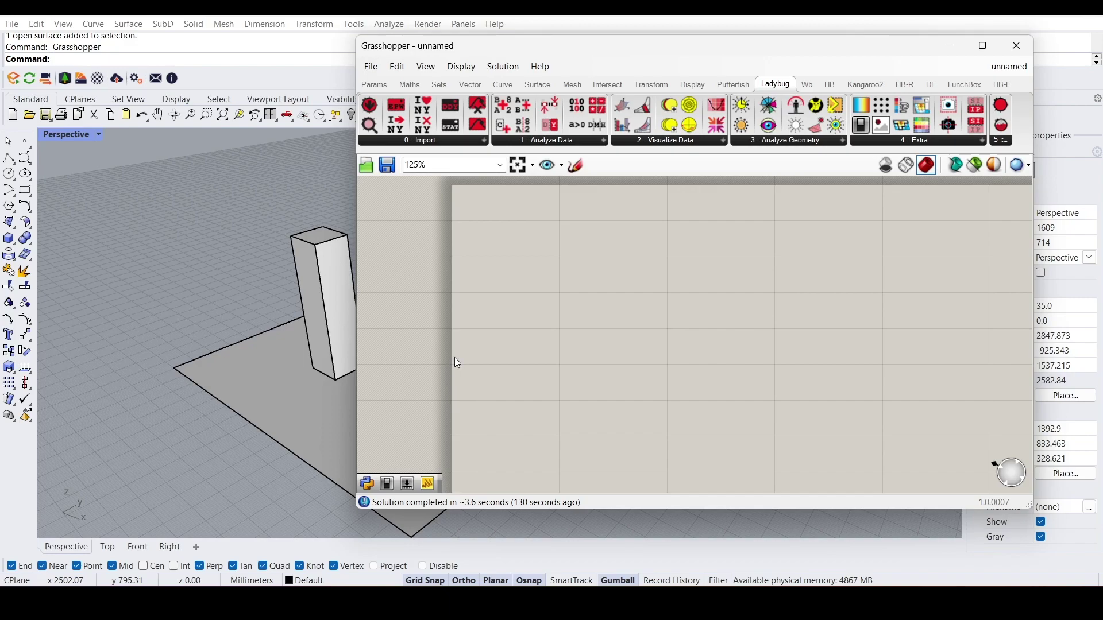
Set the Grasshopper window beside the towers and place an LB EPWmap component on the canvas.
left_click_drag(555, 49, 628, 44)
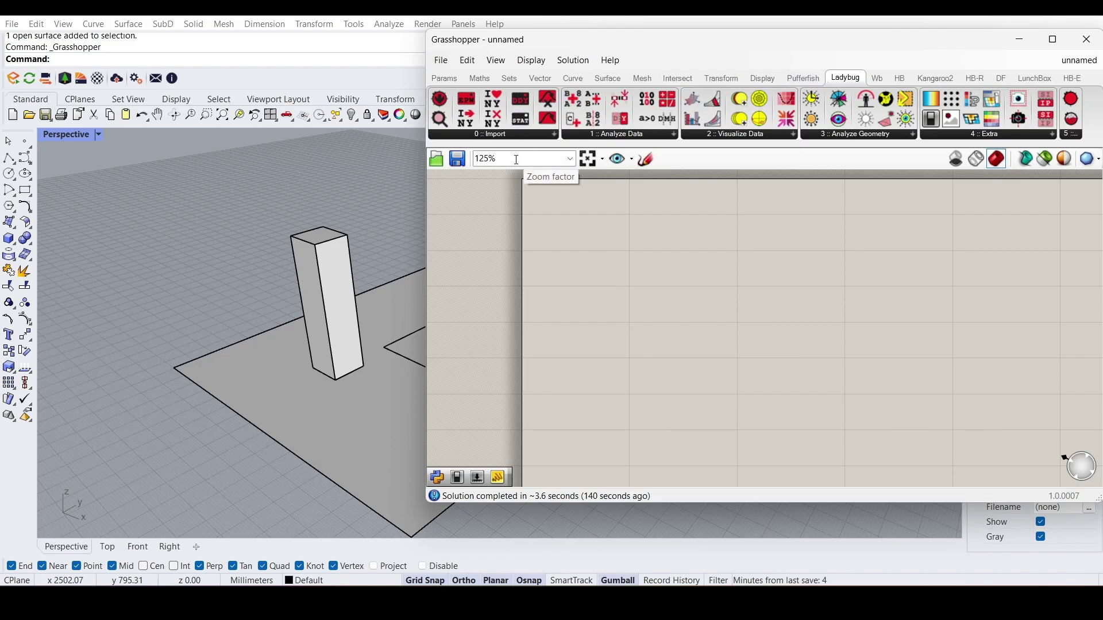
right_click_drag(325, 295, 248, 286)
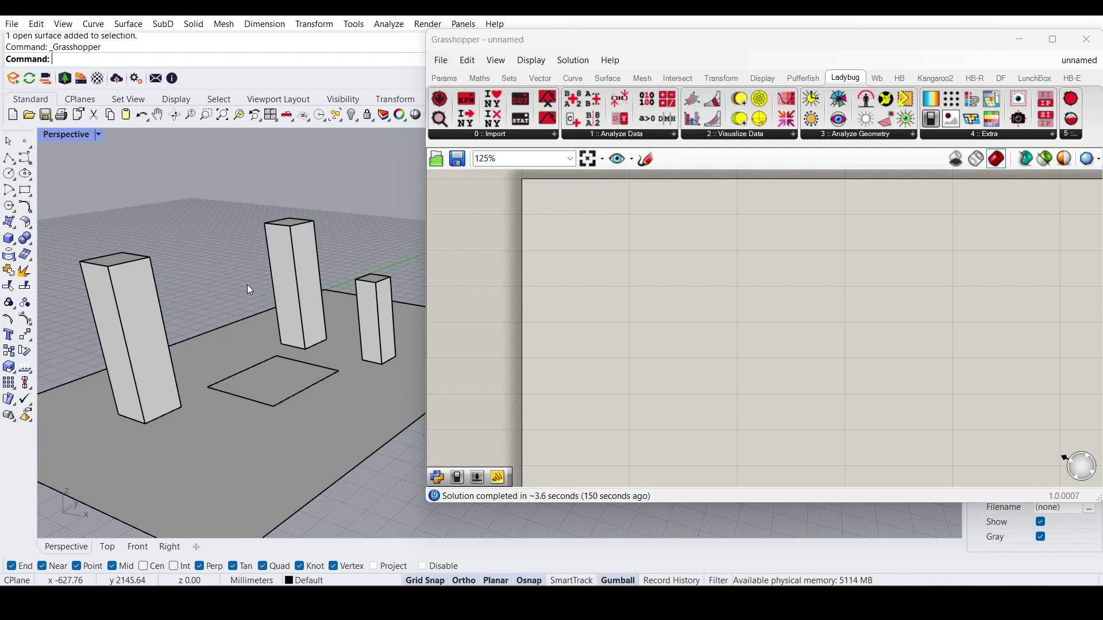
left_click(499, 137)
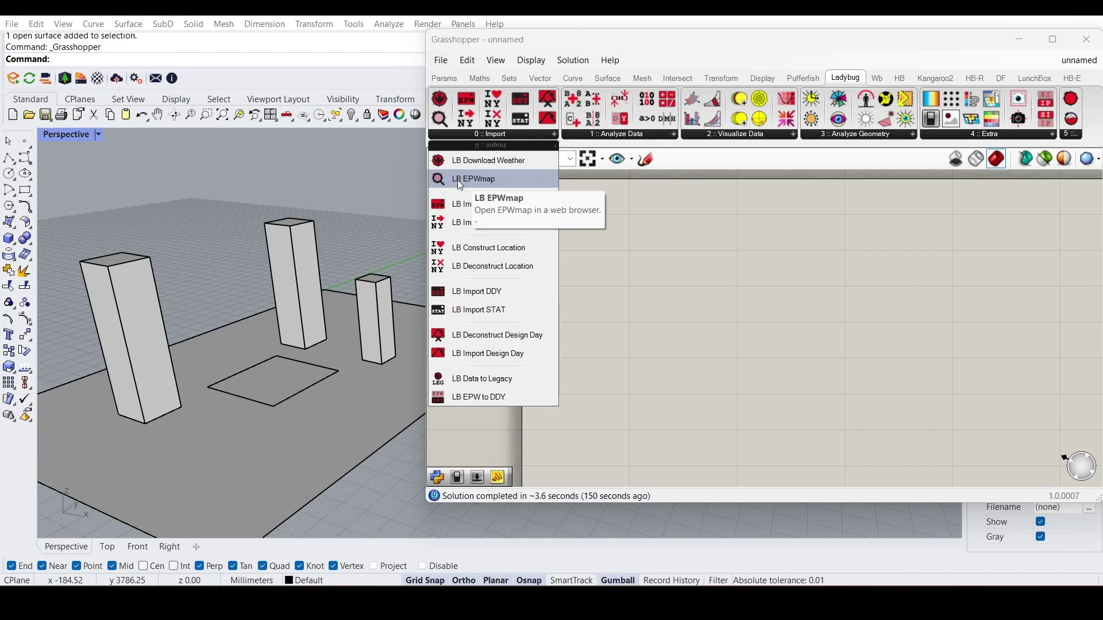
left_click(472, 181)
left_click(553, 254)
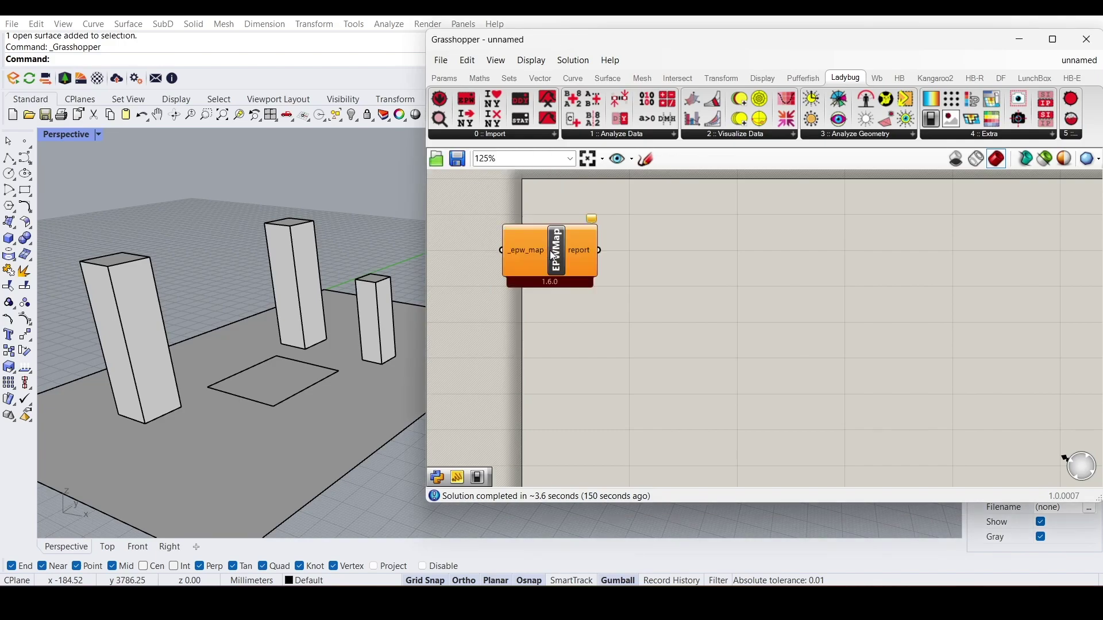
left_click_drag(553, 254, 607, 256)
left_click(608, 339)
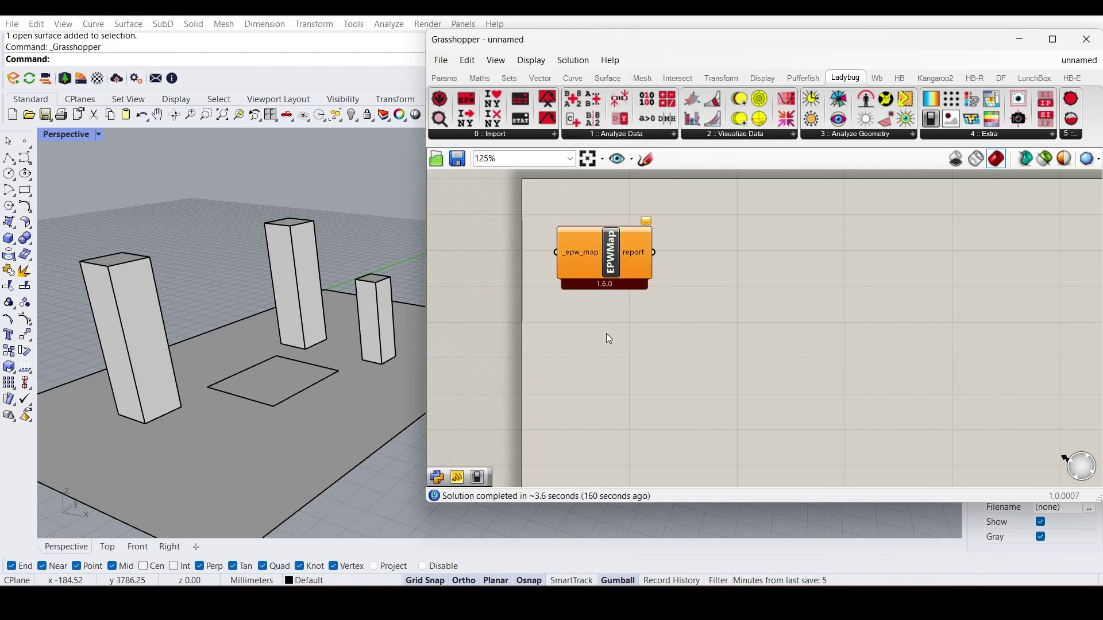
Add a Boolean Toggle, connect it to the EPWMap component's _epw_map input and set it to True.
double_click(471, 258)
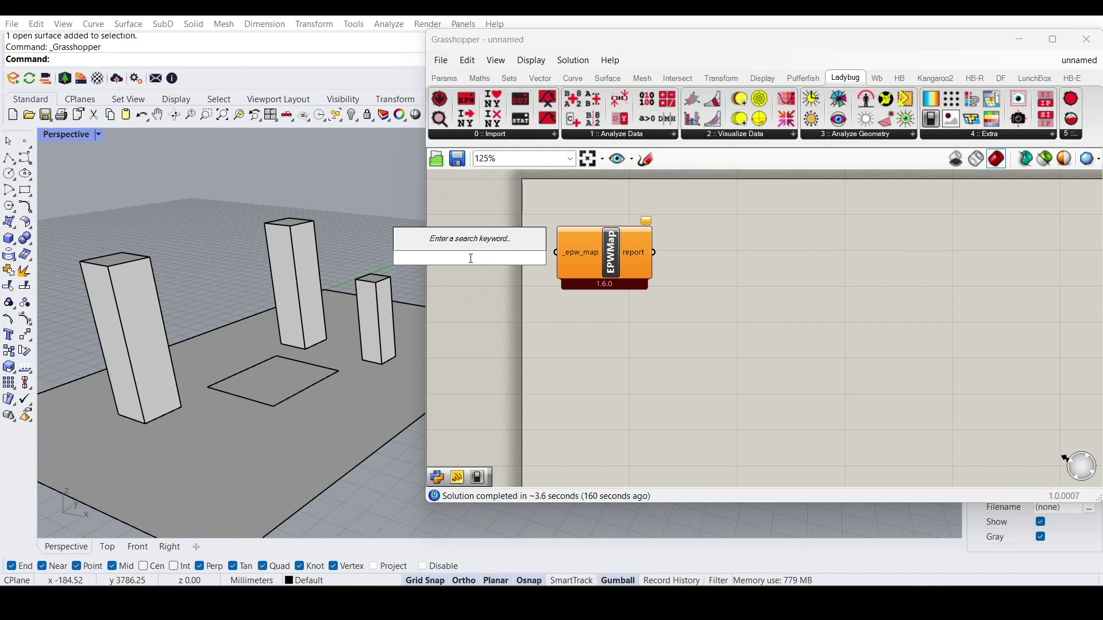
type("boo")
key("Up")
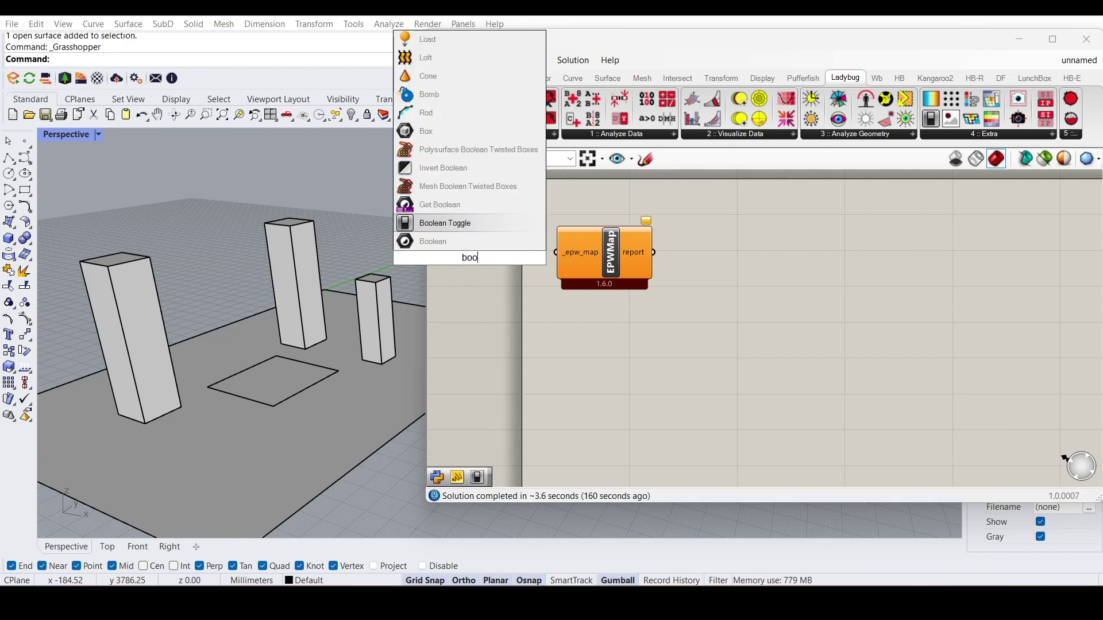
key("Return")
left_click_drag(509, 258, 556, 253)
double_click(493, 258)
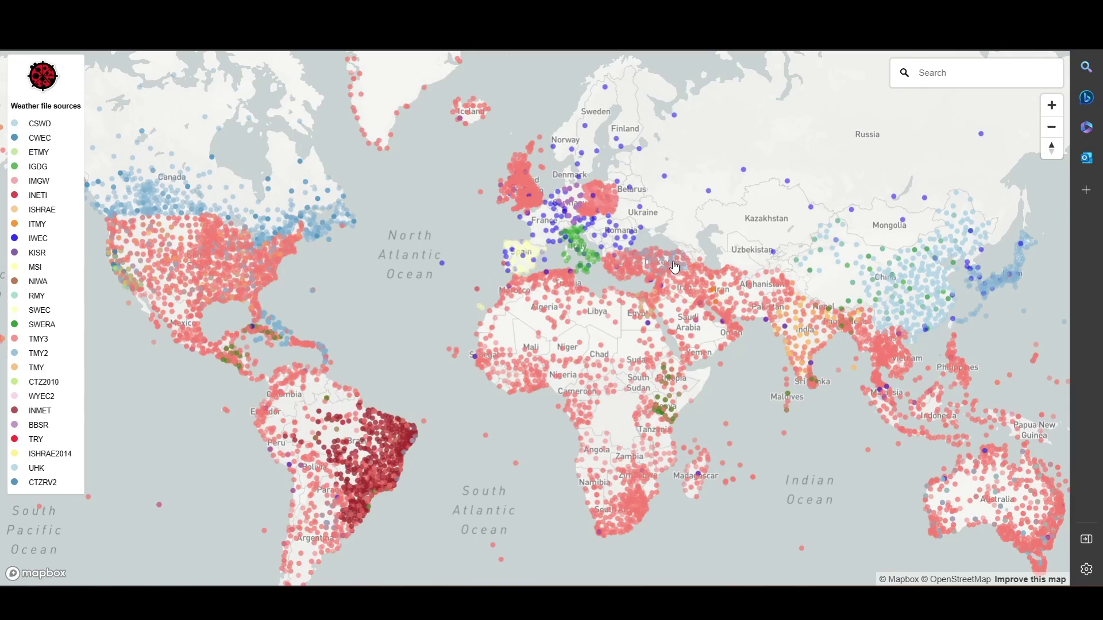
Find the Cambridge AP weather station in England on the EPW map and open its download details.
scroll(569, 222, "up", 3)
scroll(568, 221, "up", 3)
left_click_drag(475, 149, 493, 257)
scroll(492, 257, "up", 3)
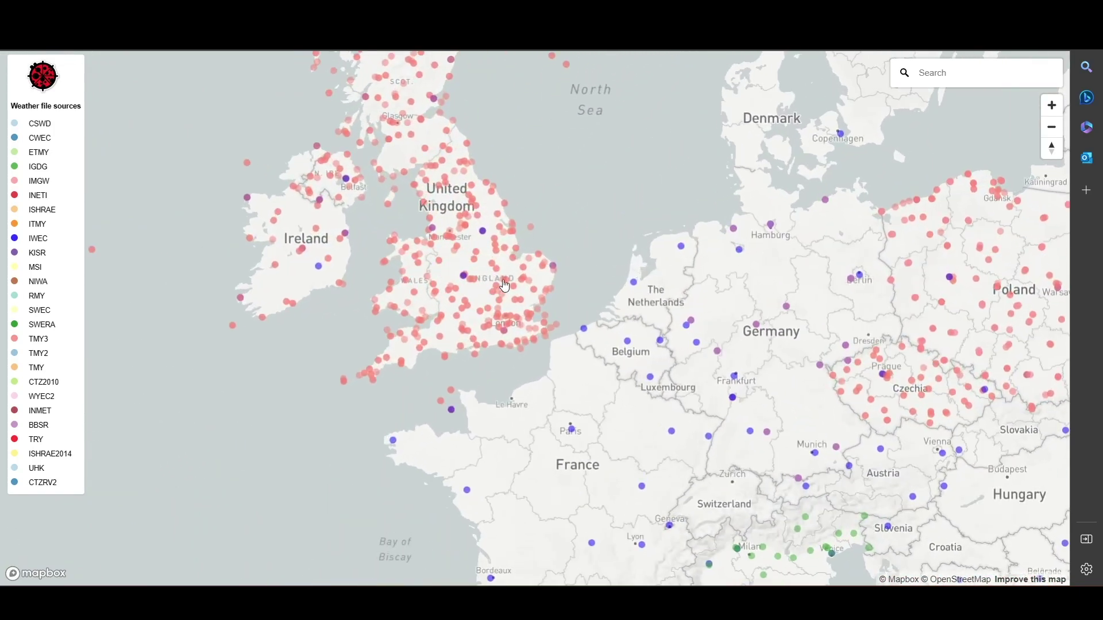
scroll(493, 264, "up", 3)
scroll(493, 270, "down", 3)
scroll(460, 293, "up", 6)
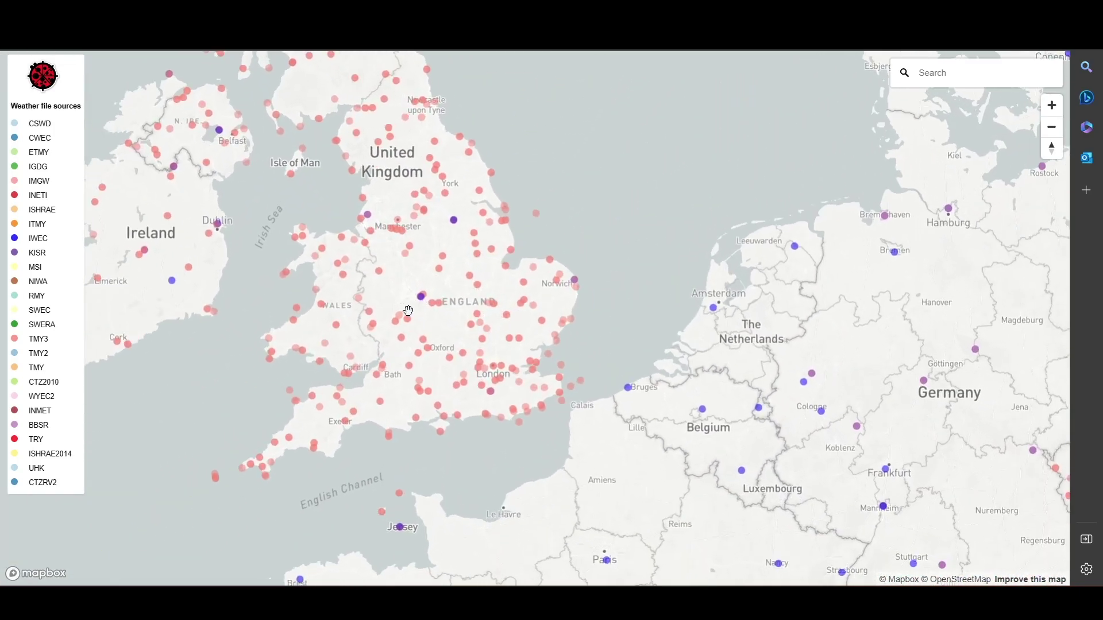
left_click_drag(571, 300, 476, 304)
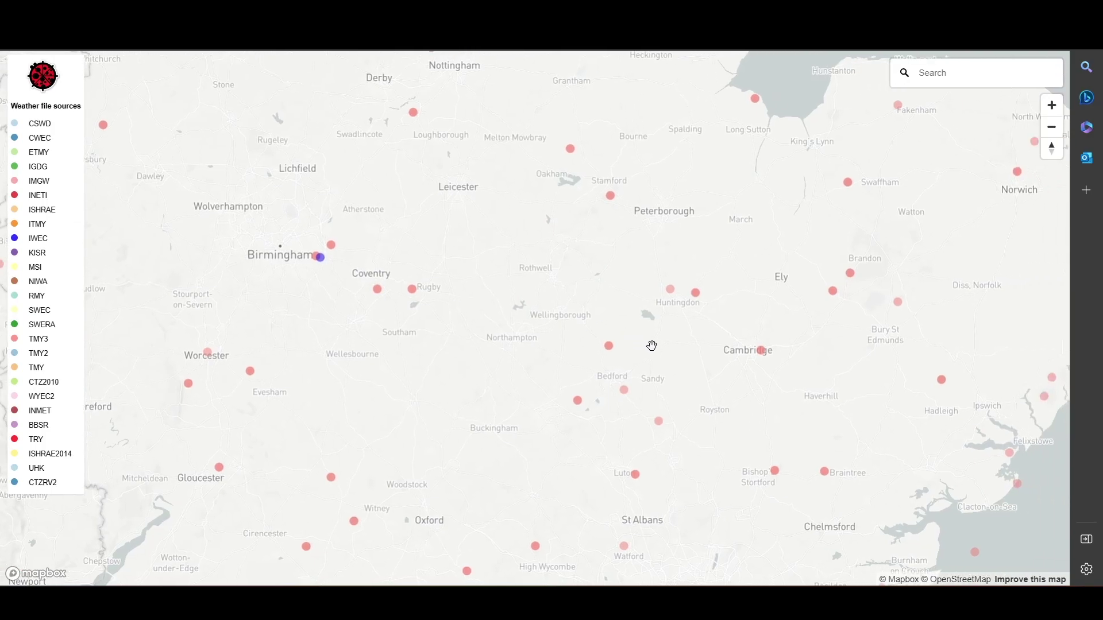
left_click(761, 352)
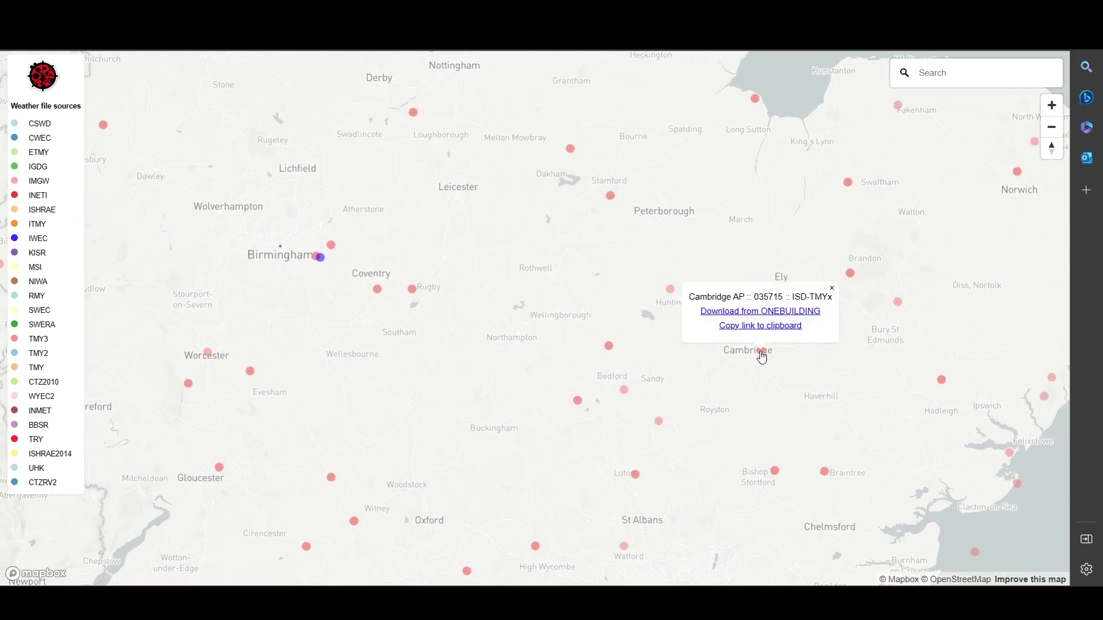
Copy the Cambridge AP weather file link to the clipboard.
left_click(758, 328)
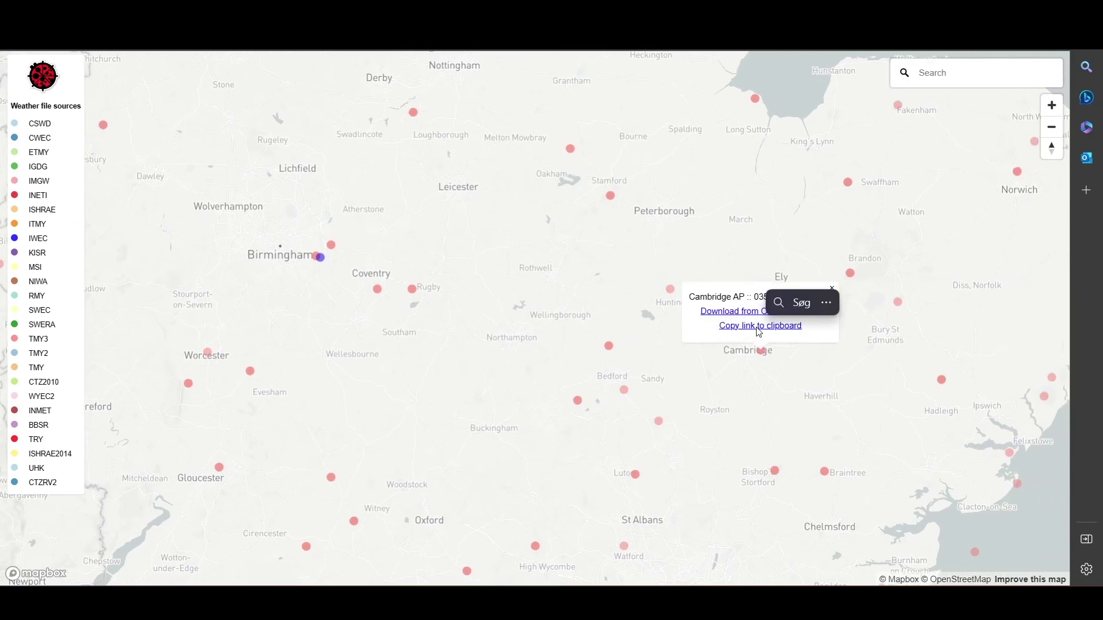
left_click(768, 330)
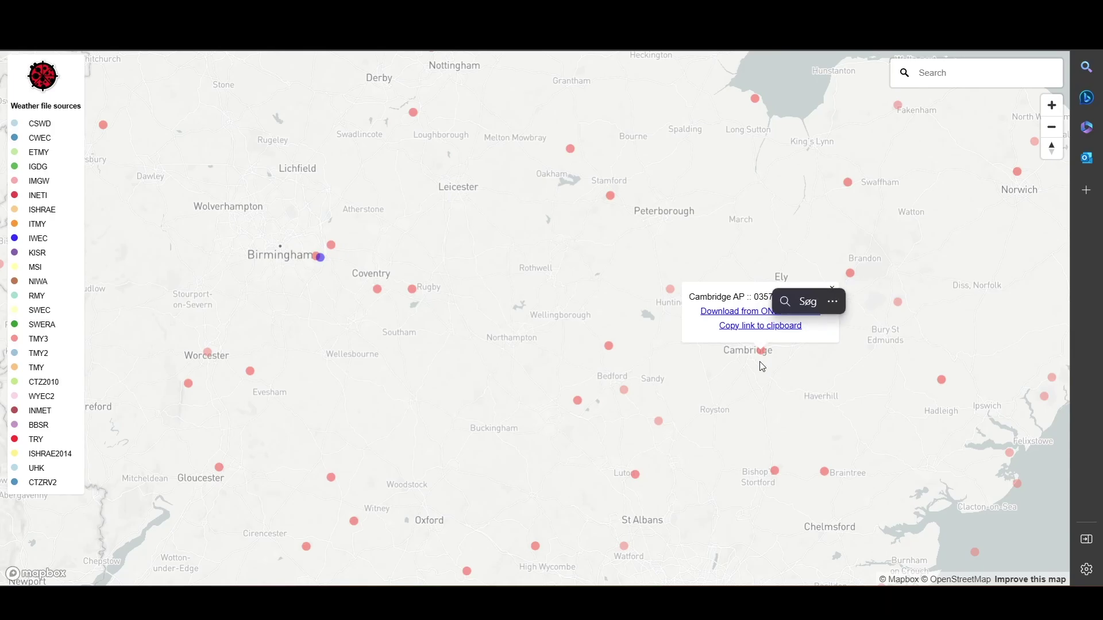
left_click(784, 336)
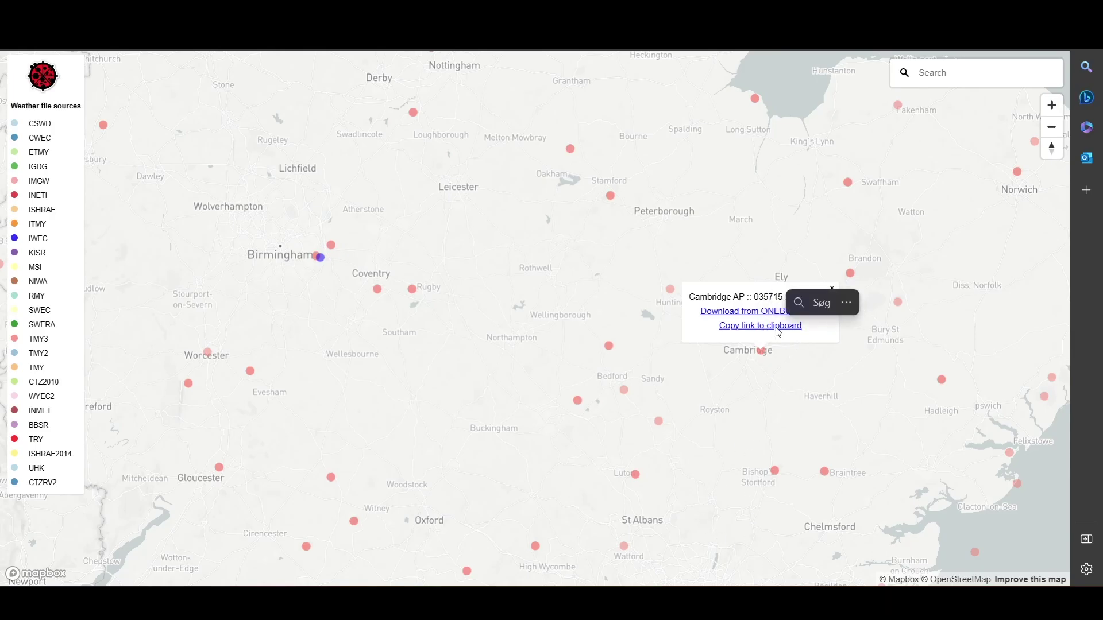
left_click(845, 301)
left_click(847, 326)
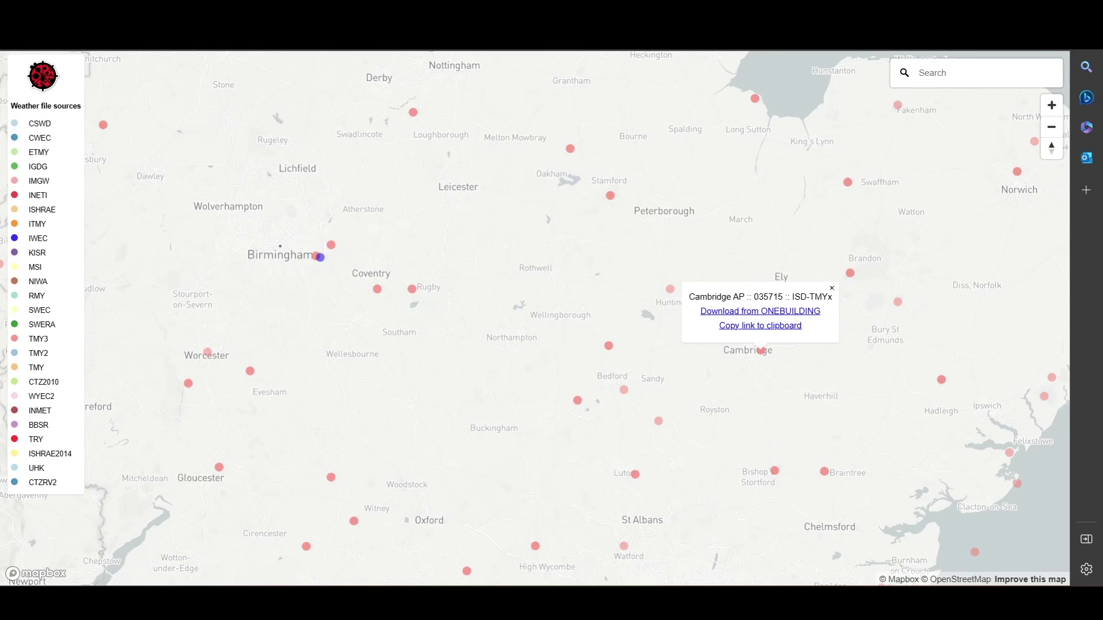
Return to Grasshopper and place an LB Import EPW component beside the EPWMap component.
key("alt+Tab")
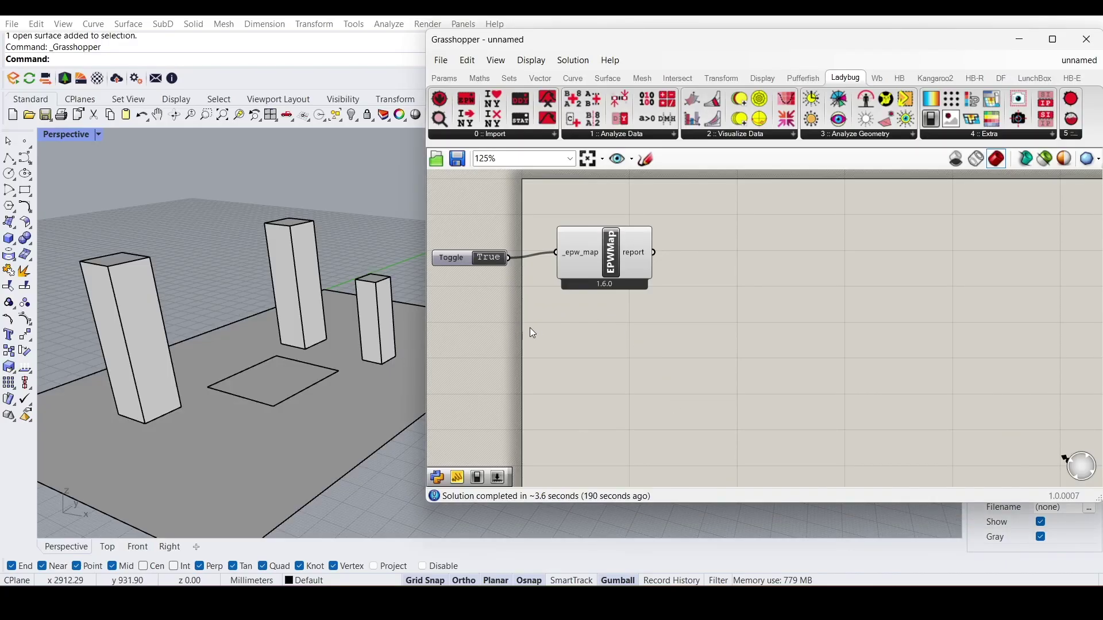
left_click(481, 134)
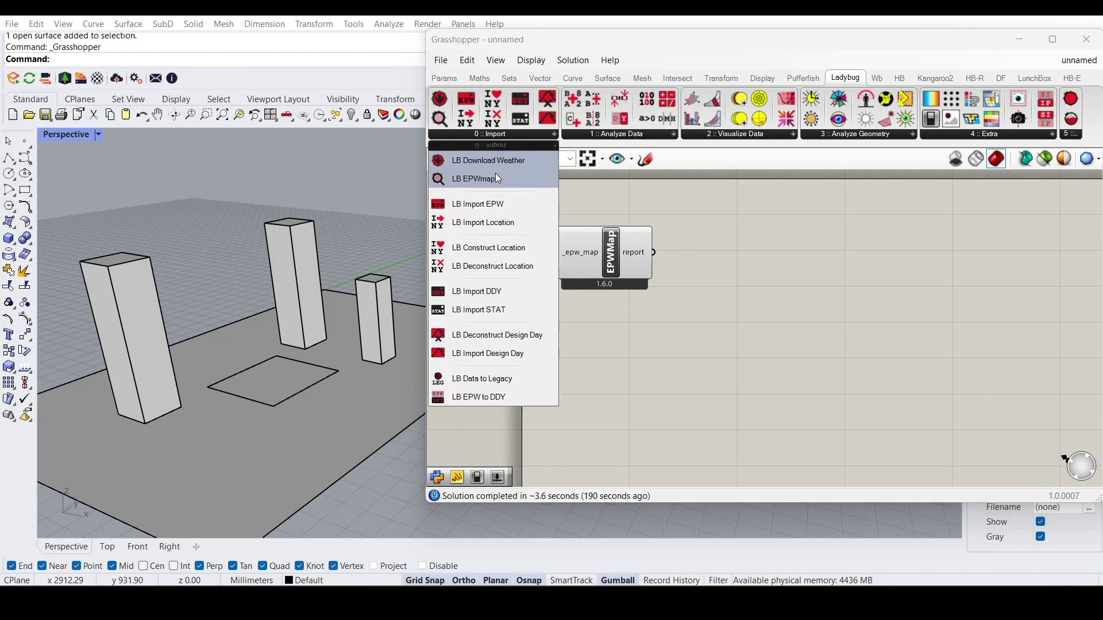
left_click_drag(493, 206, 777, 362)
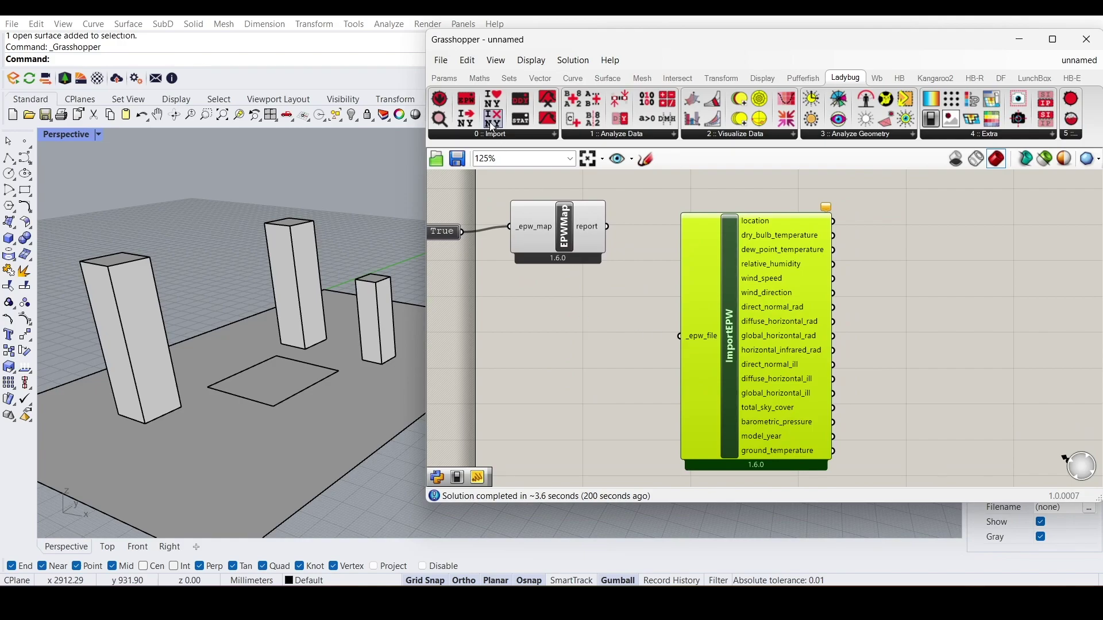
Place an LB Download Weather component and connect its epw_file output to the ImportEPW component's _epw_file input.
left_click(491, 133)
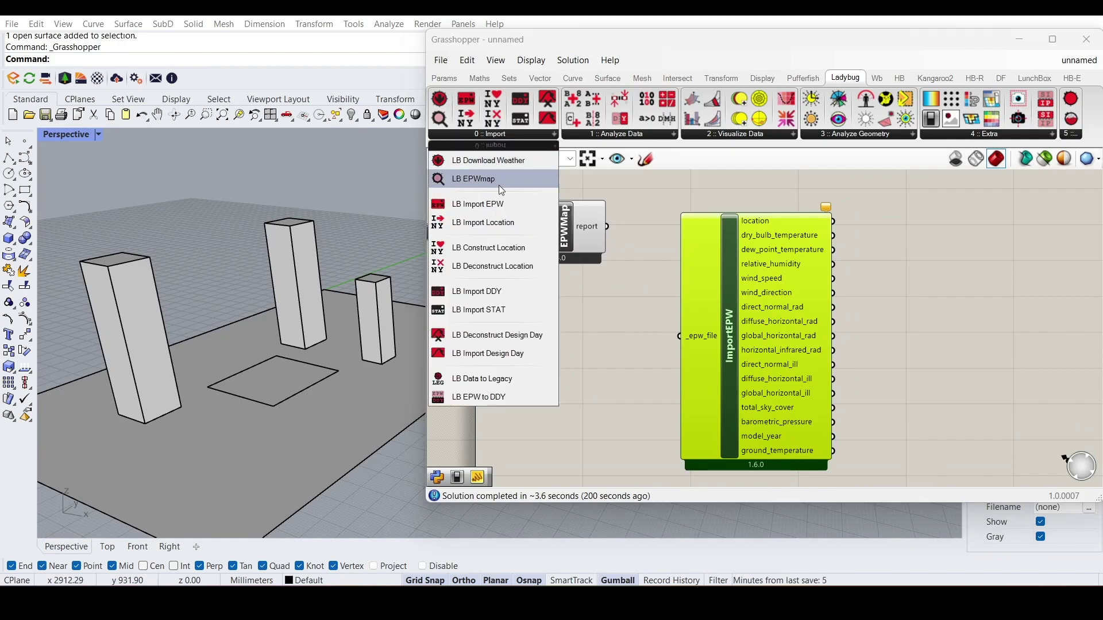
left_click_drag(487, 165, 563, 366)
mouse_move(588, 350)
right_mouse_down()
mouse_move(598, 342)
mouse_move(587, 330)
right_mouse_up()
left_click_drag(611, 325, 701, 316)
right_click_drag(501, 354, 634, 353)
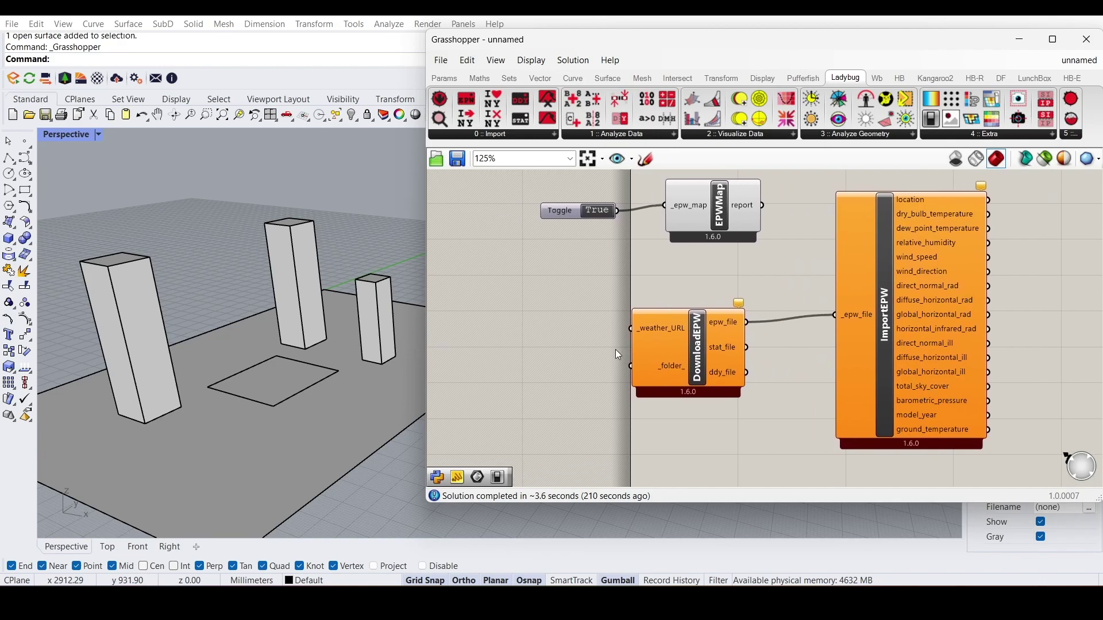
Add a Panel containing the copied Cambridge weather link and connect it to the DownloadEPW component's _weather_URL input.
double_click(566, 343)
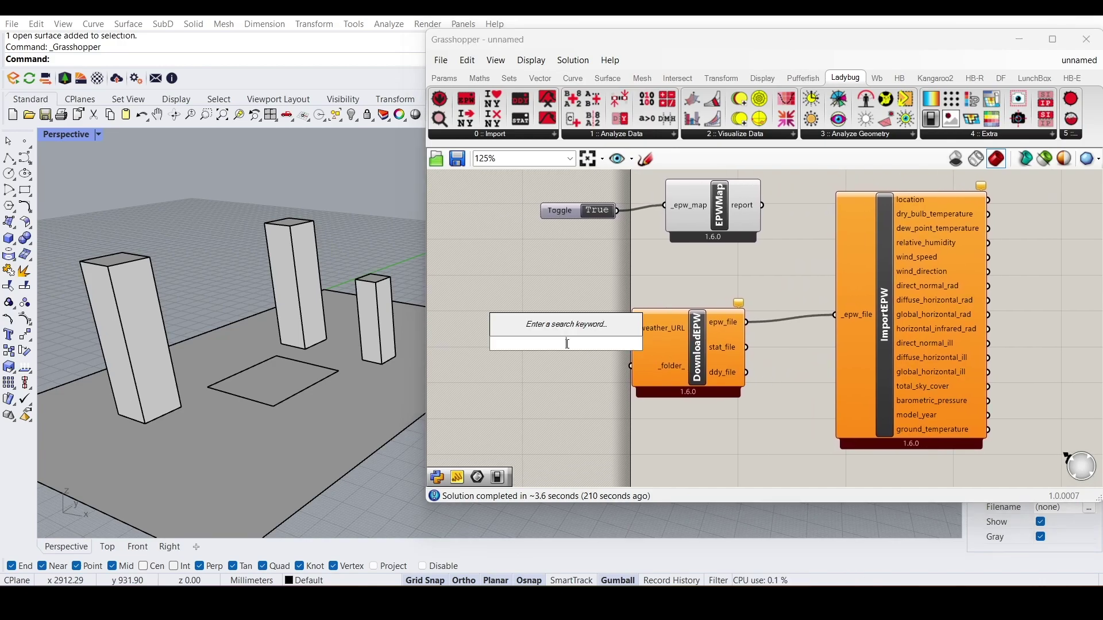
type("\"")
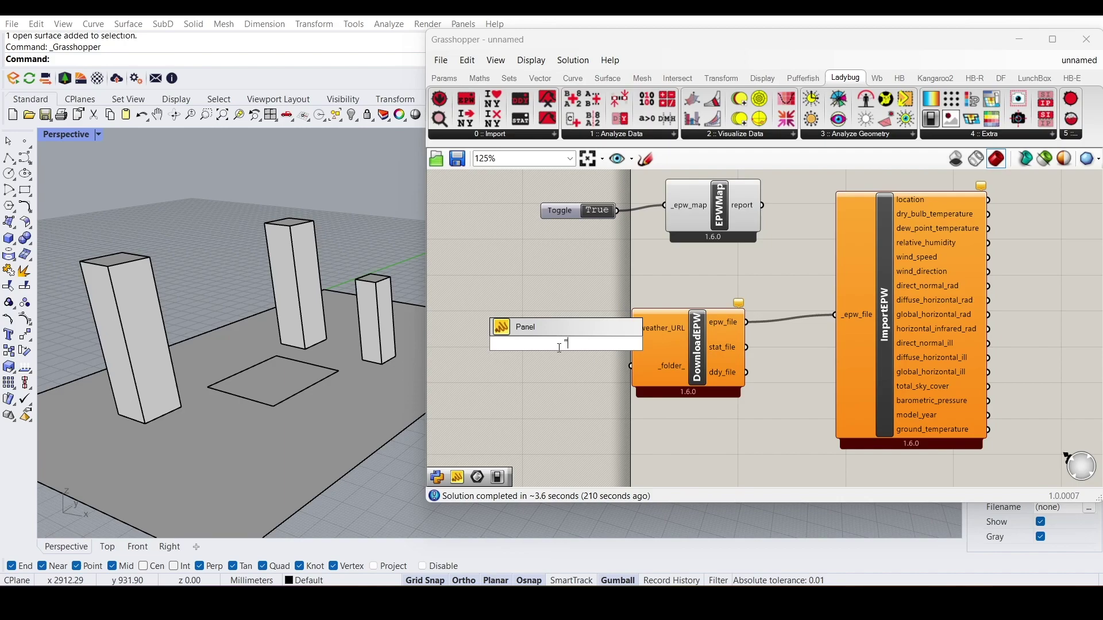
key("Return")
double_click(578, 347)
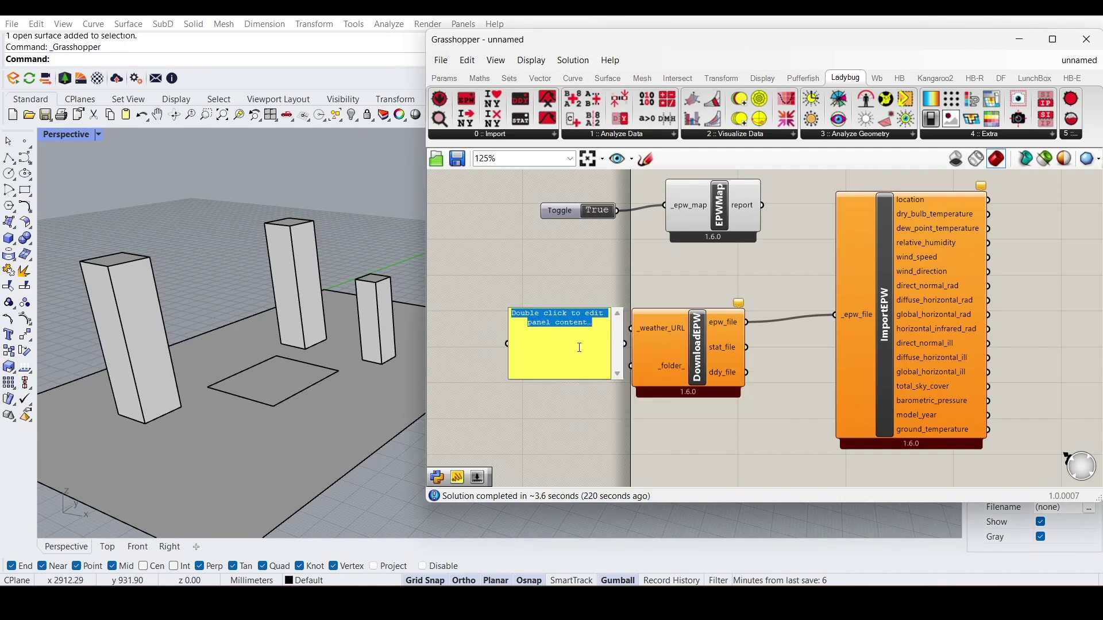
key("ctrl+v")
left_click(571, 267)
left_click_drag(573, 325, 515, 312)
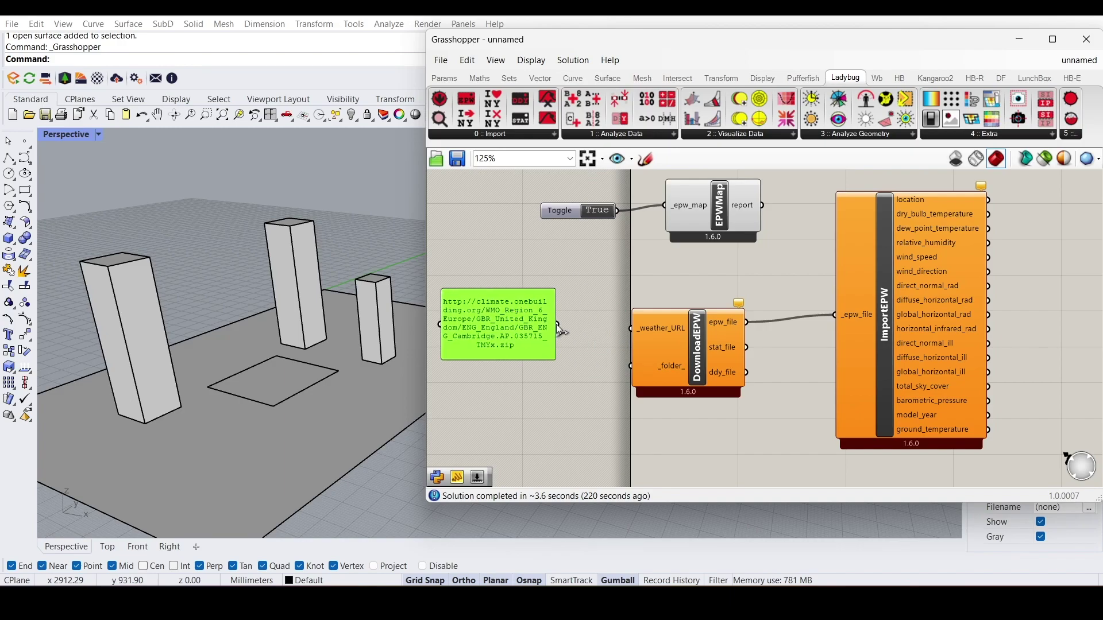
left_click_drag(589, 328, 628, 331)
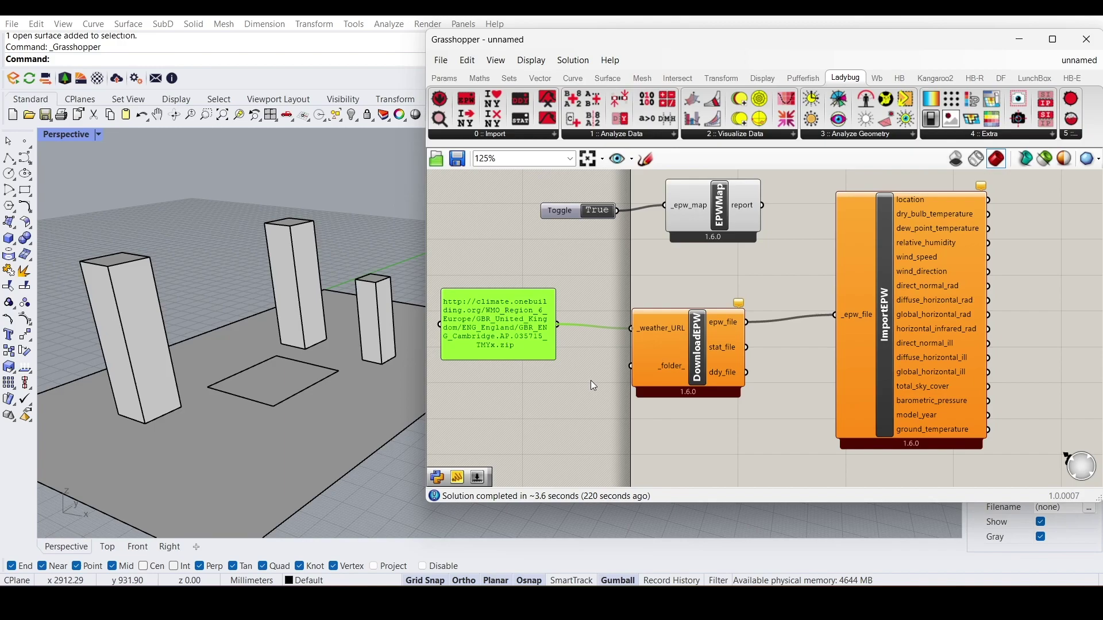
Reposition the weather link Panel and the DownloadEPW component so they line up with the components they are wired to.
left_click_drag(505, 332, 514, 341)
left_click(557, 378)
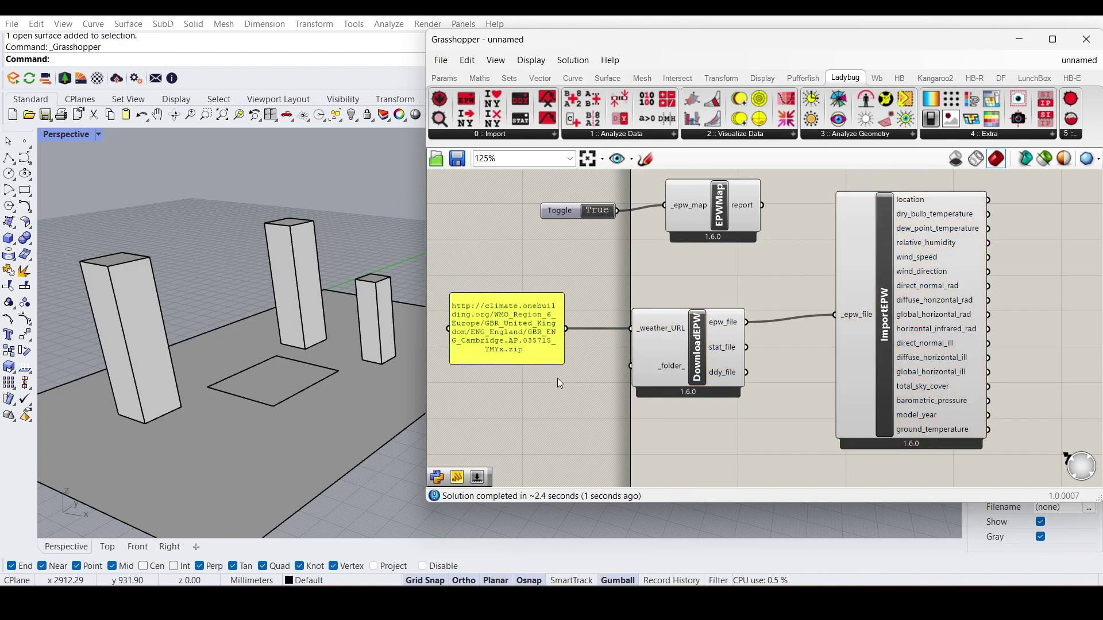
scroll(552, 369, "down", 2)
right_click_drag(820, 332, 652, 334)
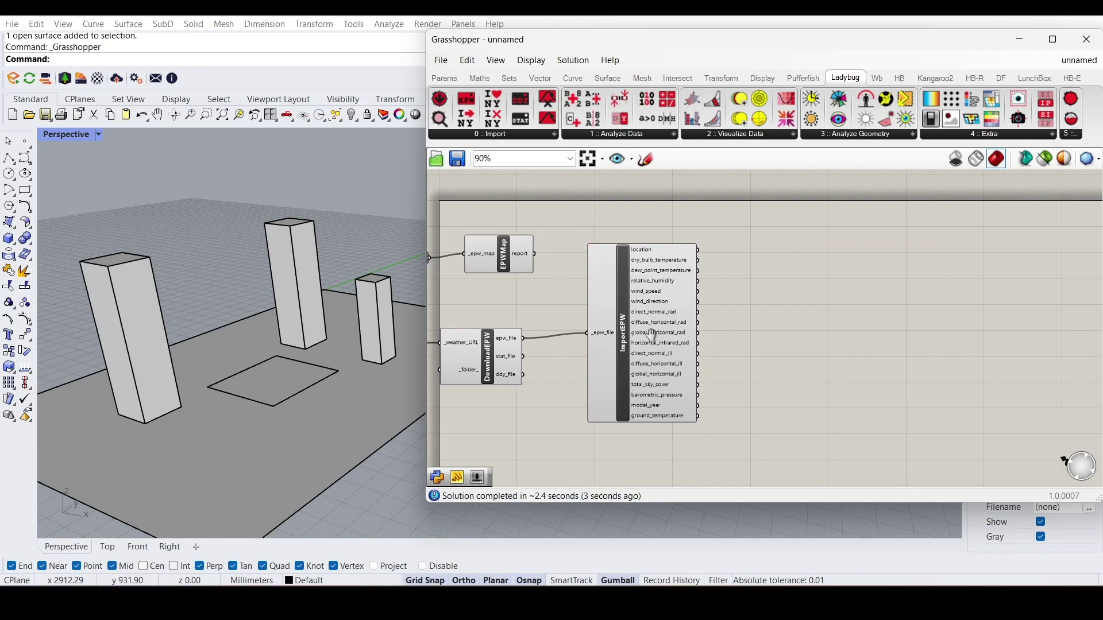
left_click(505, 353)
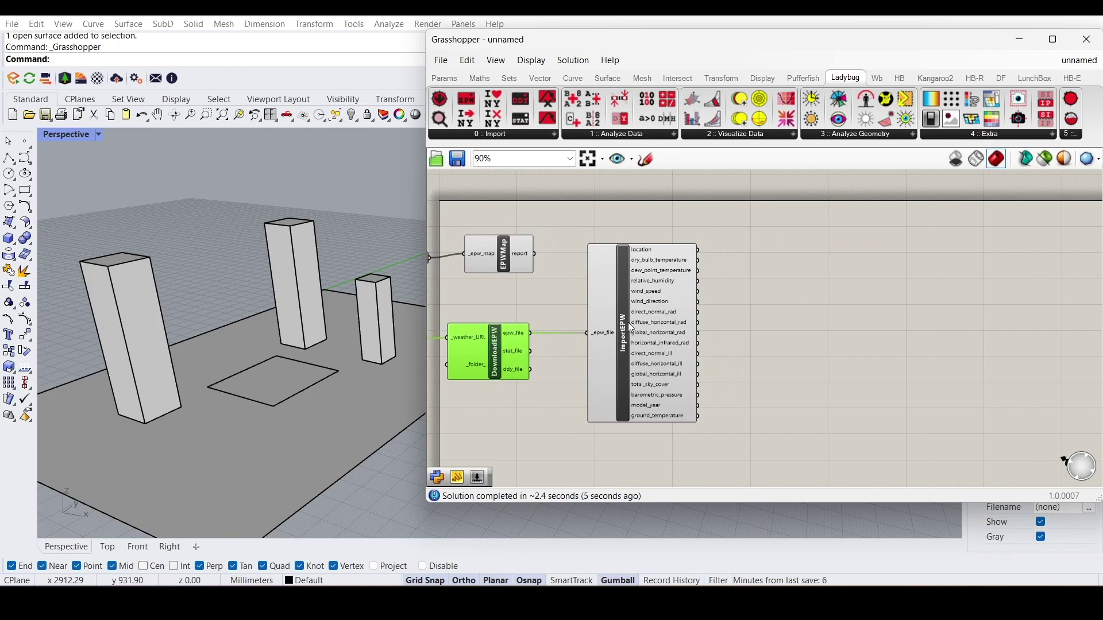
scroll(656, 261, "up", 2)
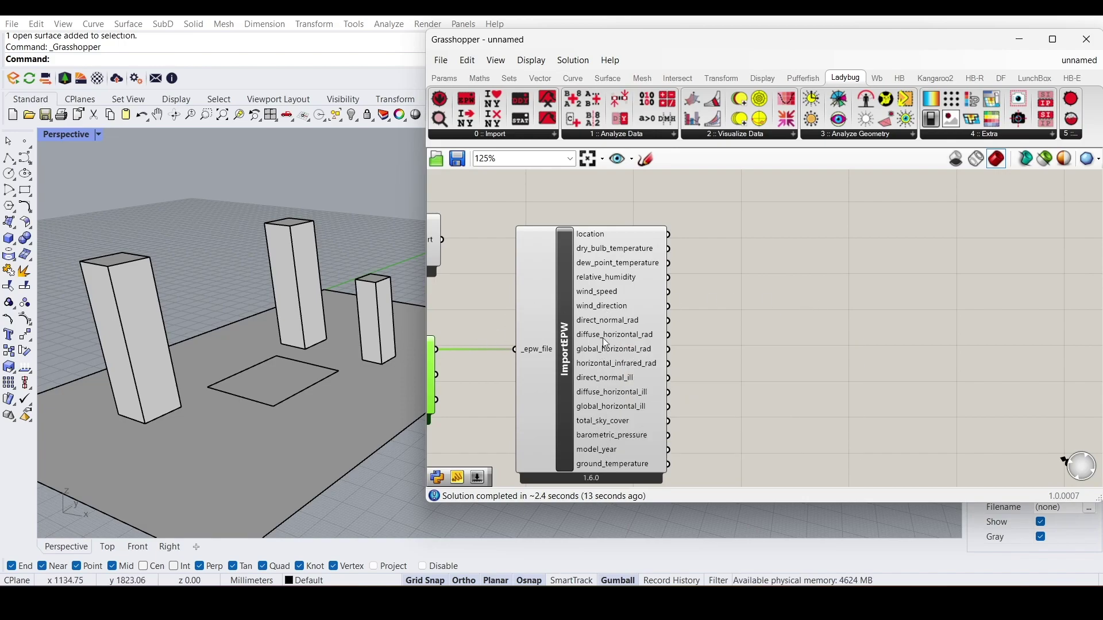
right_click_drag(319, 316, 333, 324)
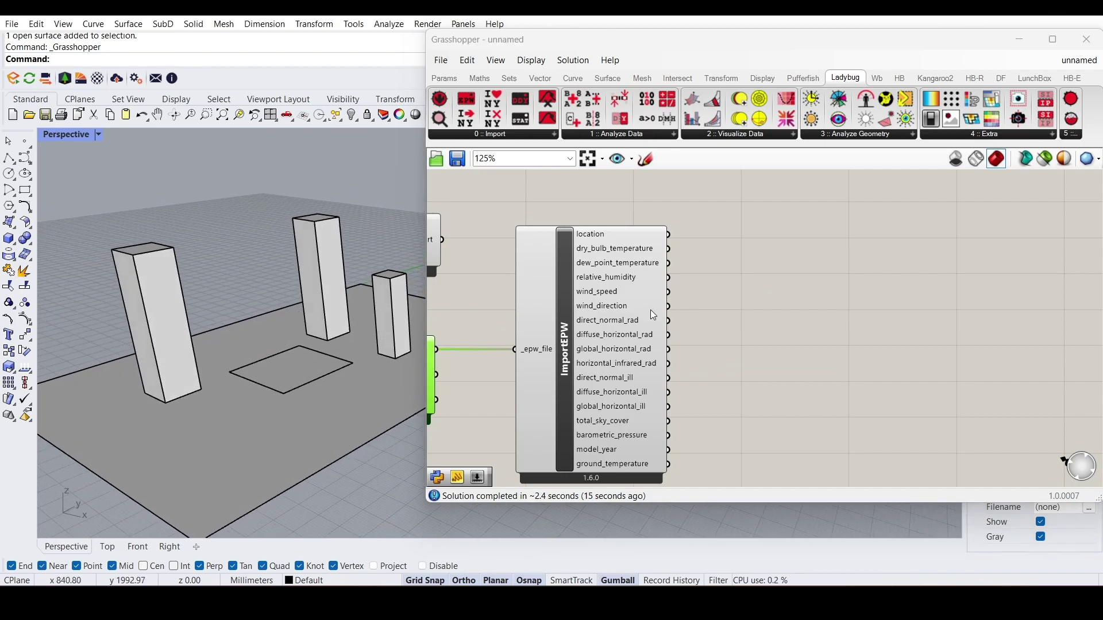
left_click(775, 264)
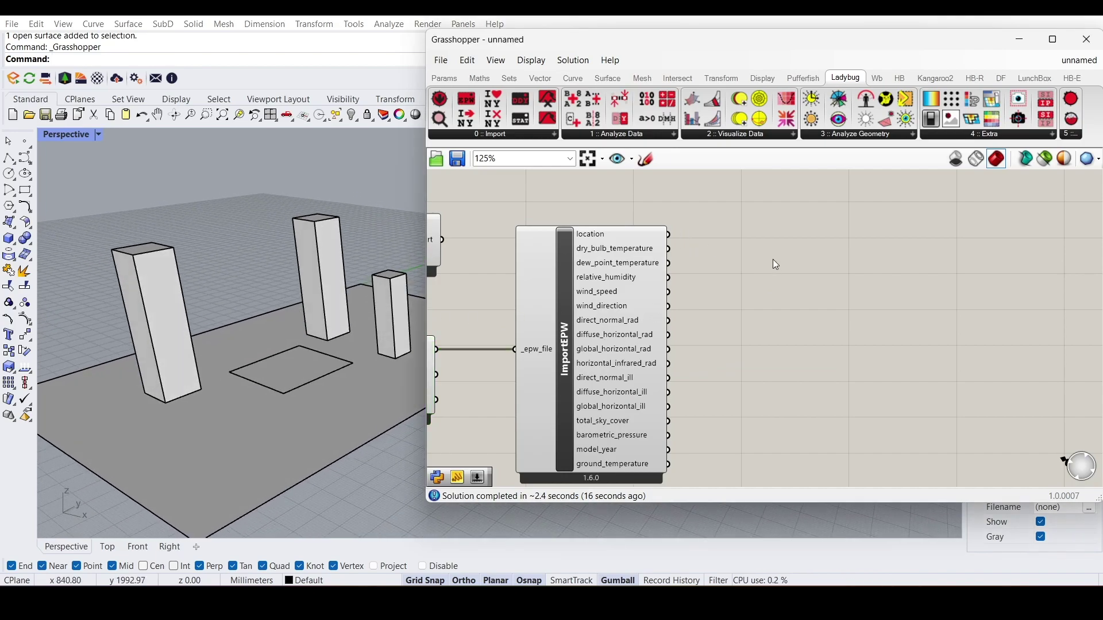
Place an LB Analysis Period component on the canvas directly below the ImportEPW component.
left_click(618, 138)
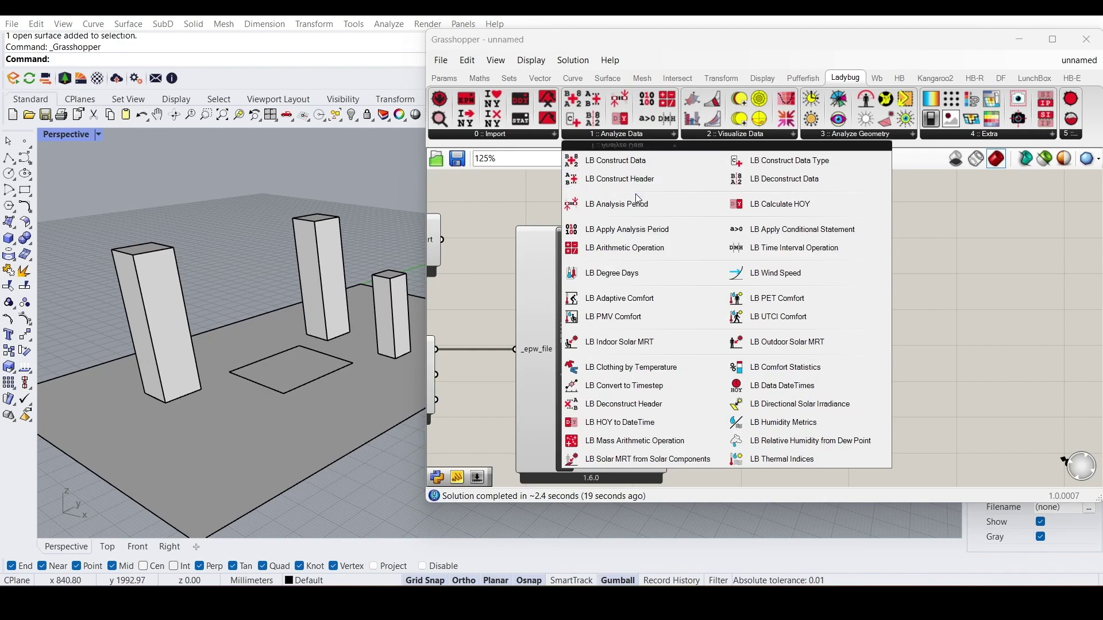
left_click(602, 204)
scroll(700, 228, "down", 3)
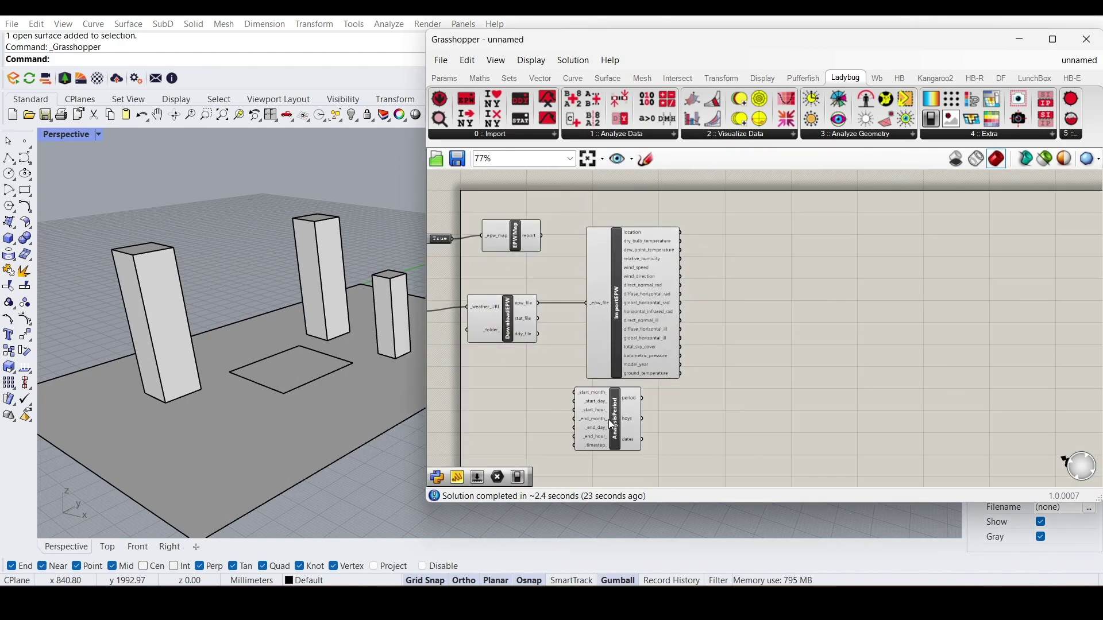
left_click(608, 419)
scroll(608, 420, "up", 2)
scroll(696, 404, "up", 1)
right_click_drag(696, 404, 768, 386)
left_click(635, 391)
Examine the start, end and timestep inputs of the AnalysisPeriod component.
scroll(678, 372, "up", 4)
right_click_drag(678, 372, 680, 308)
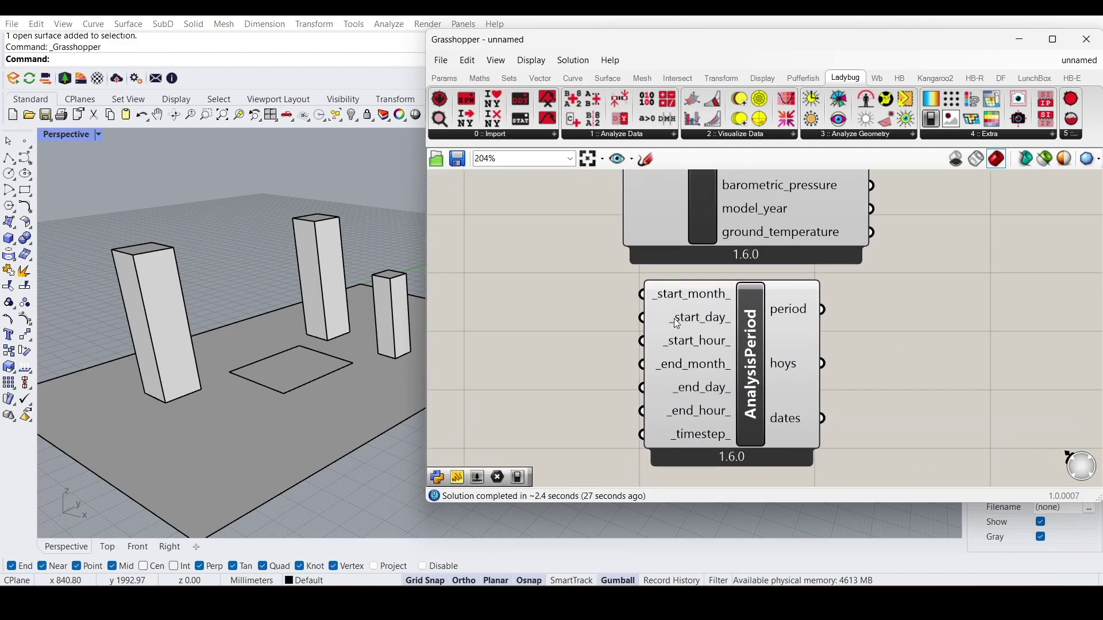
scroll(674, 423, "down", 2)
scroll(624, 384, "up", 1)
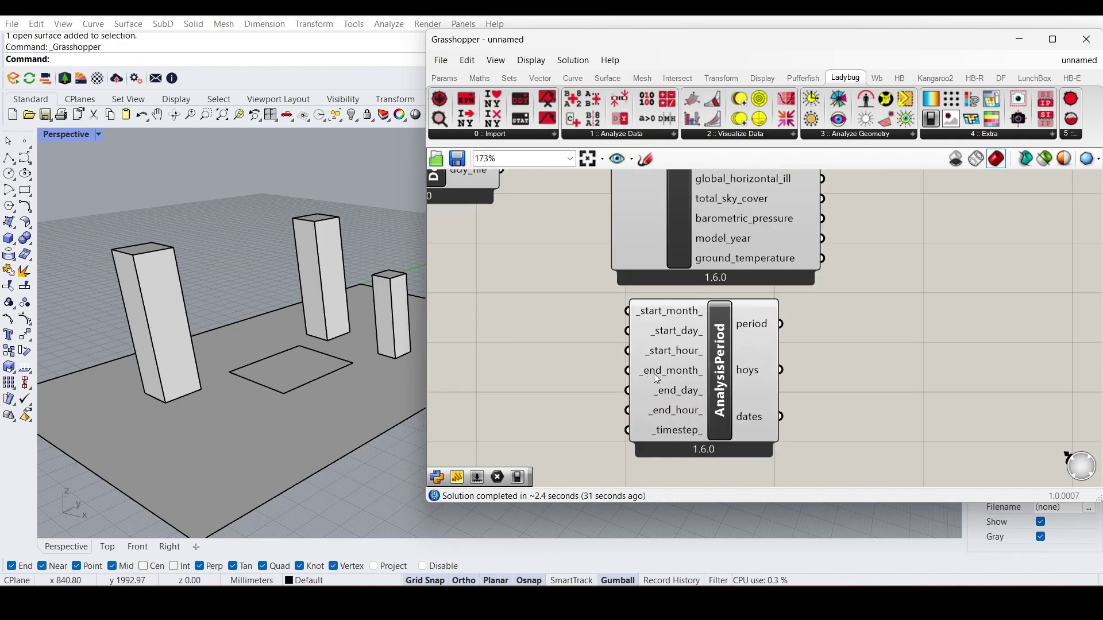
right_click_drag(741, 352, 694, 346)
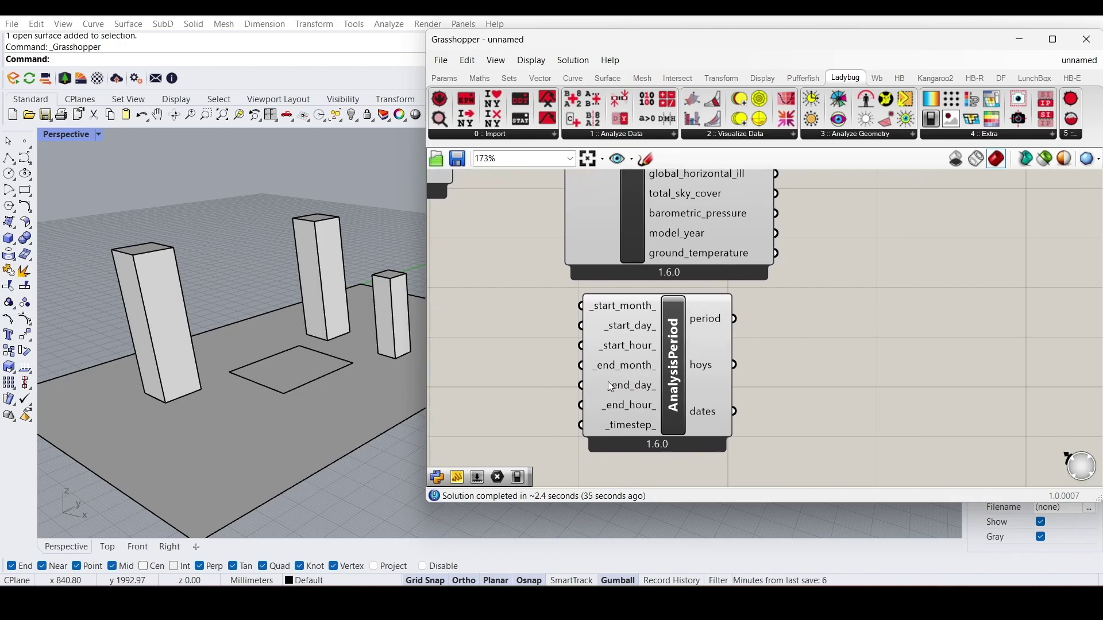
scroll(695, 332, "down", 3)
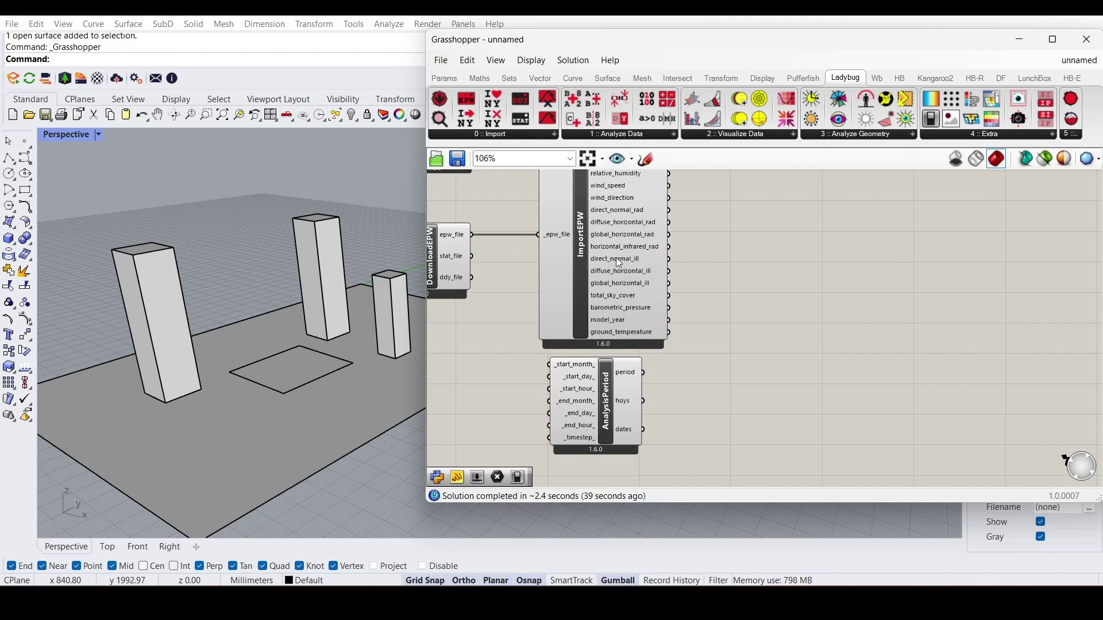
Place an LB SunPath component beside the ImportEPW component, leaving space between the two for input parameters.
left_click(740, 135)
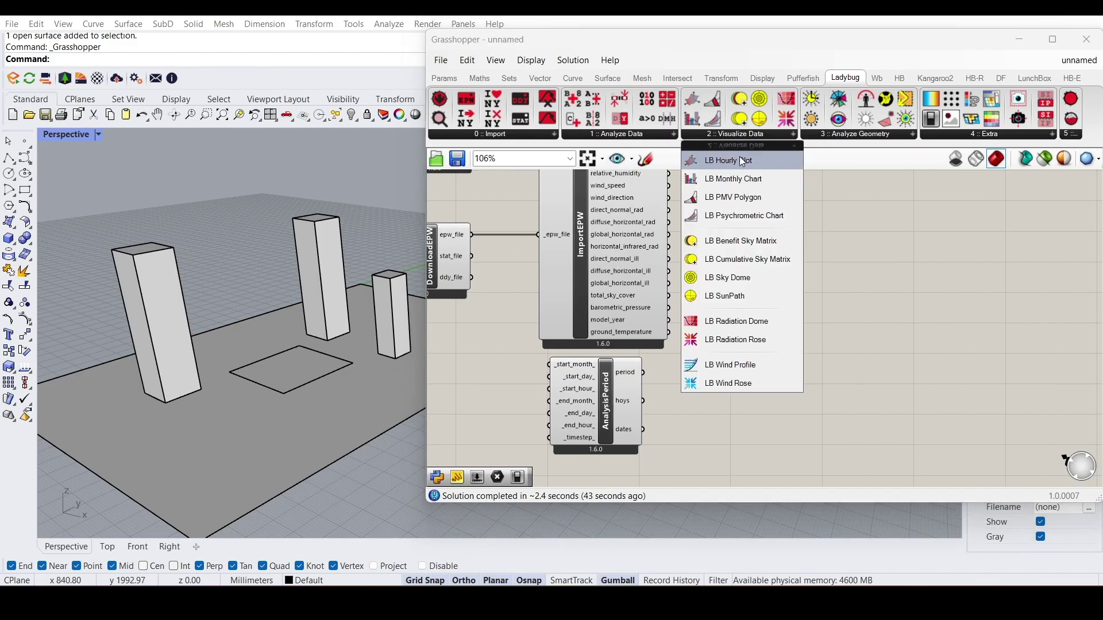
left_click(729, 298)
left_click(751, 287)
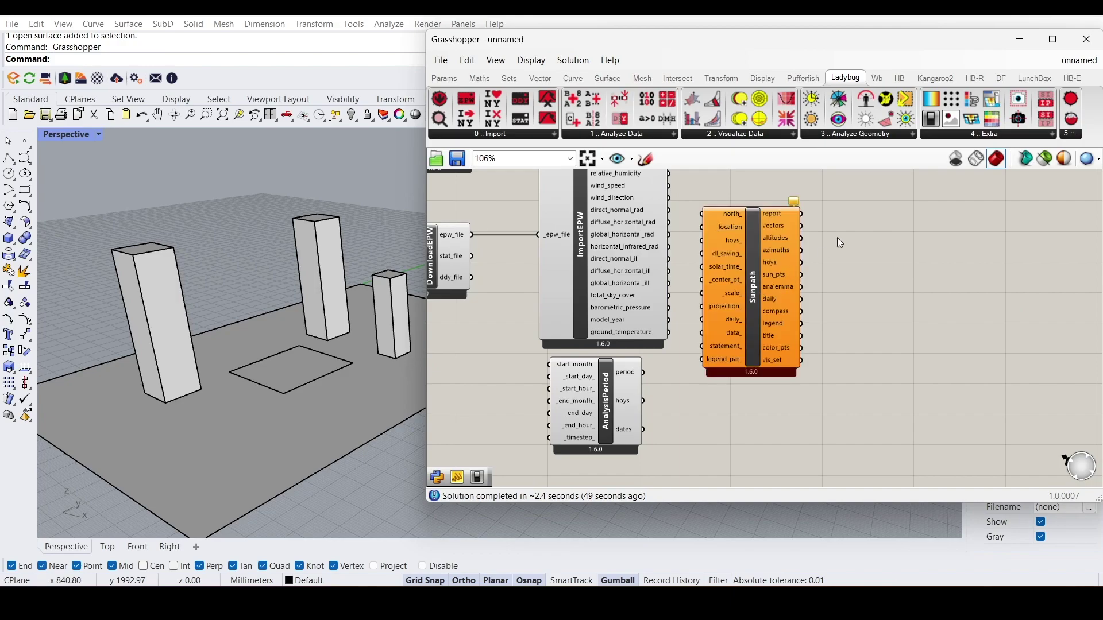
right_click_drag(865, 221, 784, 312)
left_click_drag(681, 353, 733, 276)
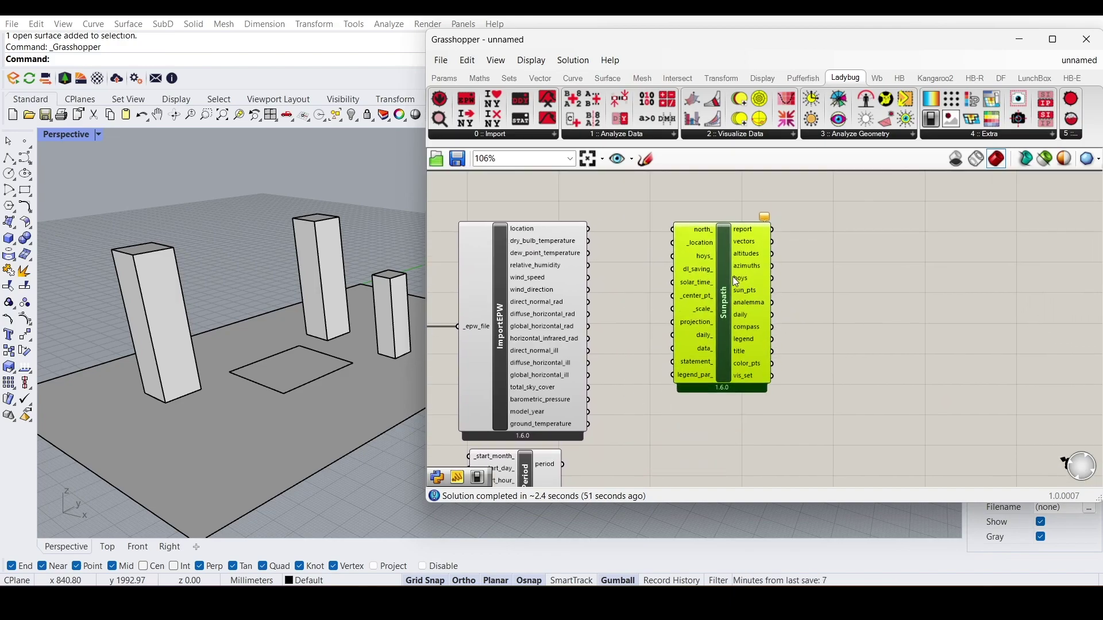
left_click(656, 262)
Connect the ImportEPW component's location output to the Sunpath component's _location input and nudge Sunpath slightly away.
scroll(656, 262, "up", 1)
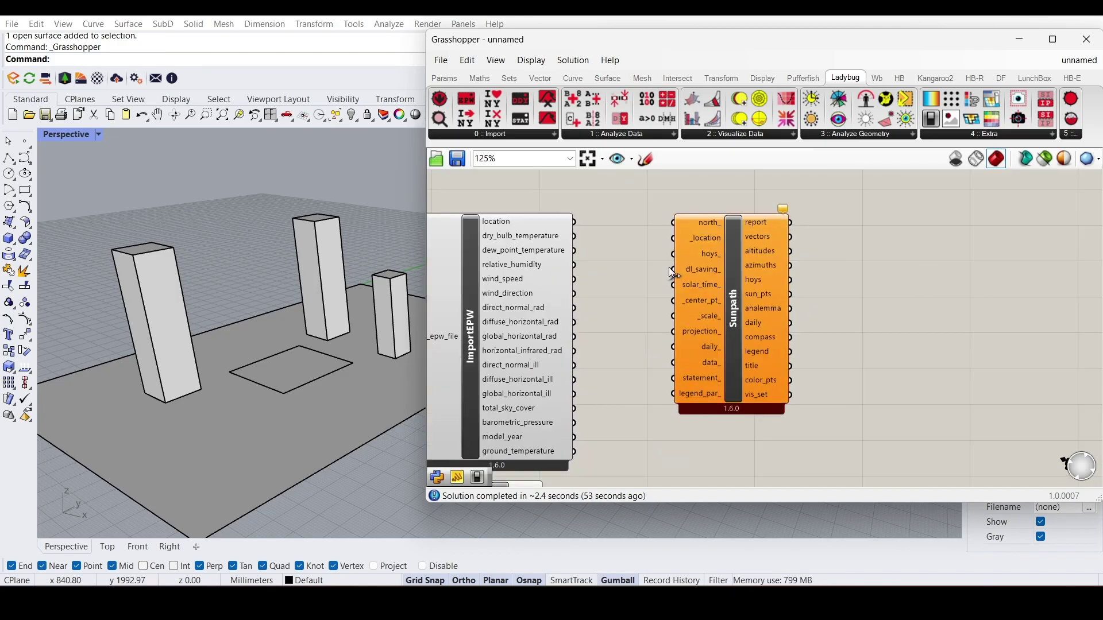
right_click_drag(613, 278, 642, 272)
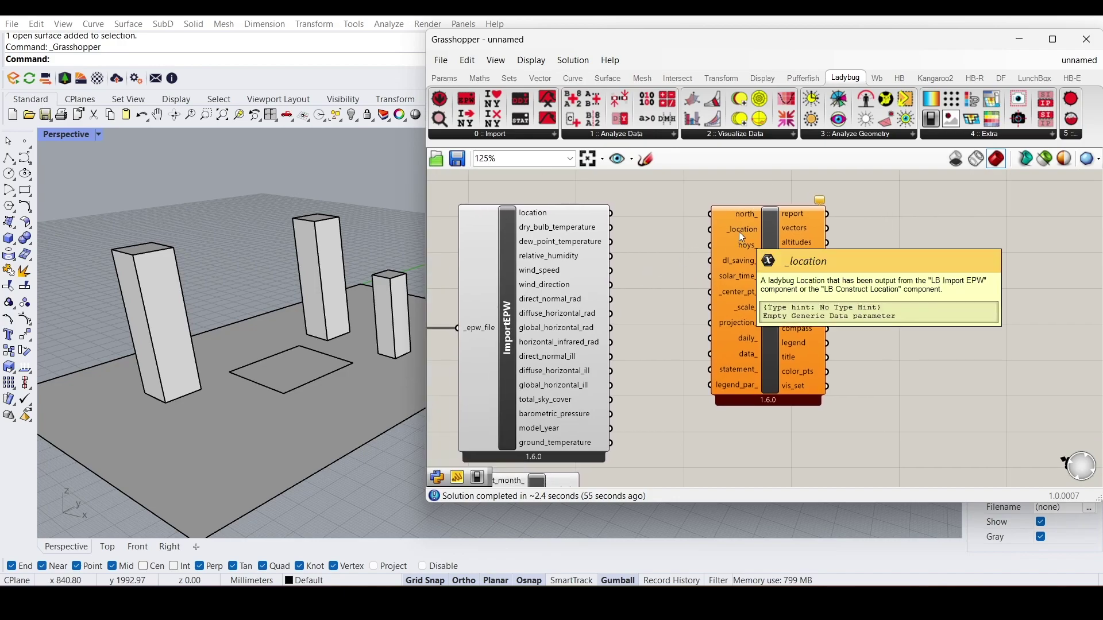
left_click_drag(612, 214, 703, 229)
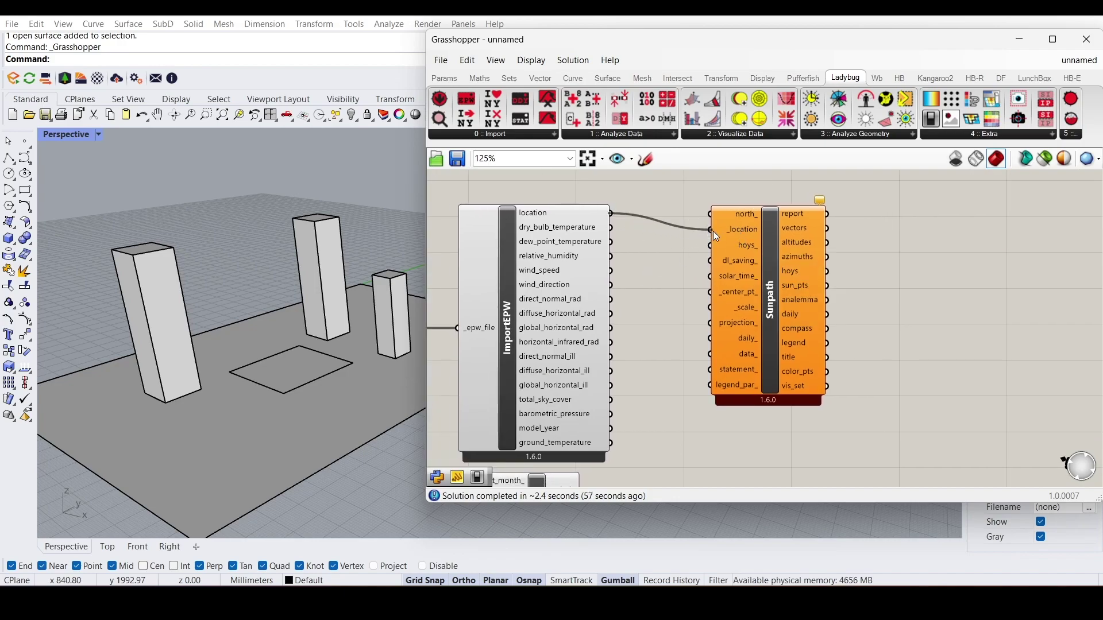
left_click_drag(745, 299, 759, 306)
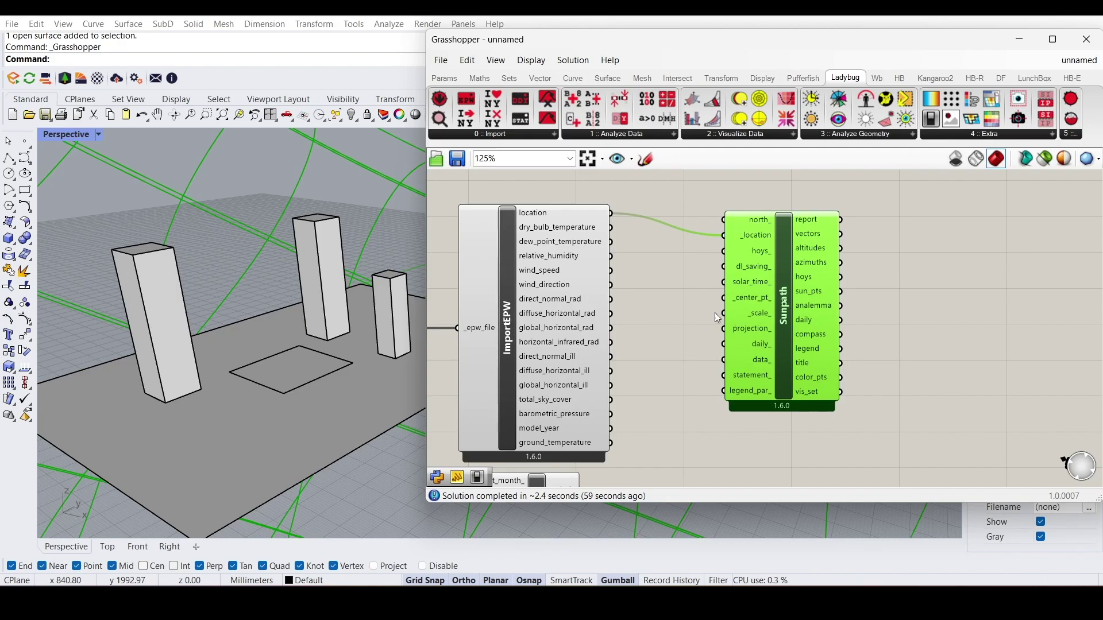
Add a Point parameter and connect it to the Sunpath component's _center_pt_ input.
double_click(685, 305)
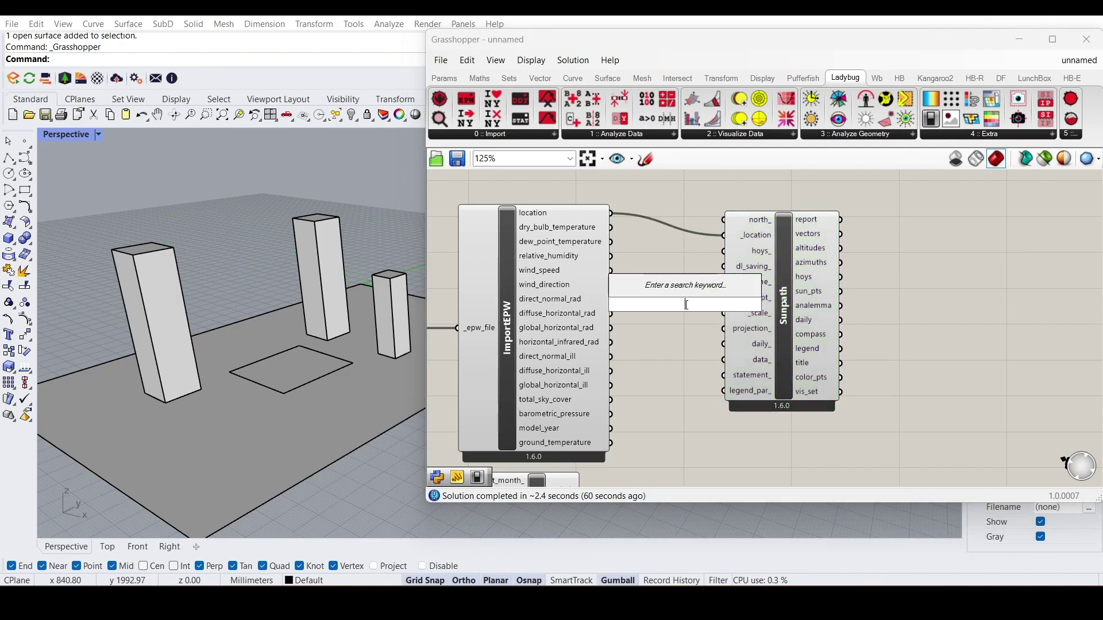
type("pt")
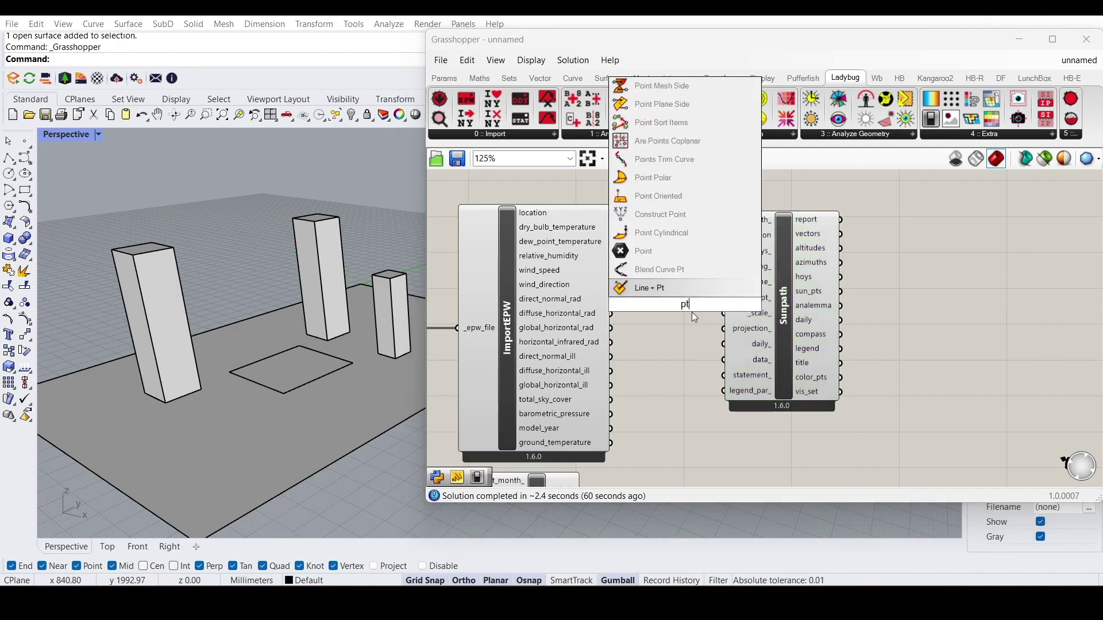
left_click(661, 251)
left_click_drag(722, 275, 719, 299)
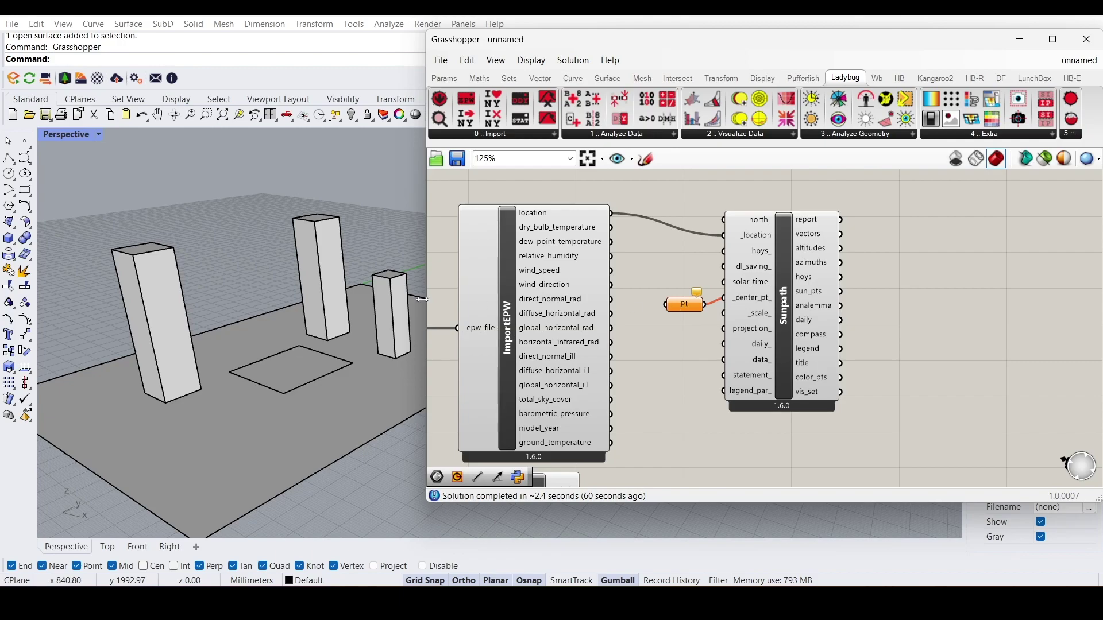
Set the Point parameter to a single point at the centre of the square outline between the towers in Rhino.
scroll(339, 322, "down", 5)
scroll(336, 316, "down", 6)
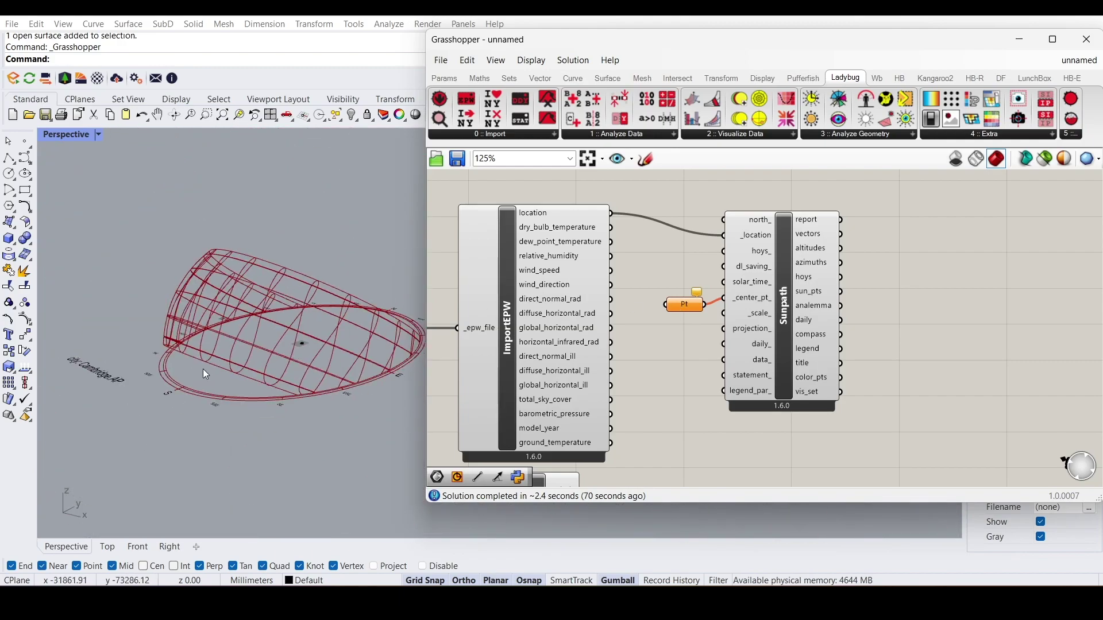
scroll(326, 369, "up", 10)
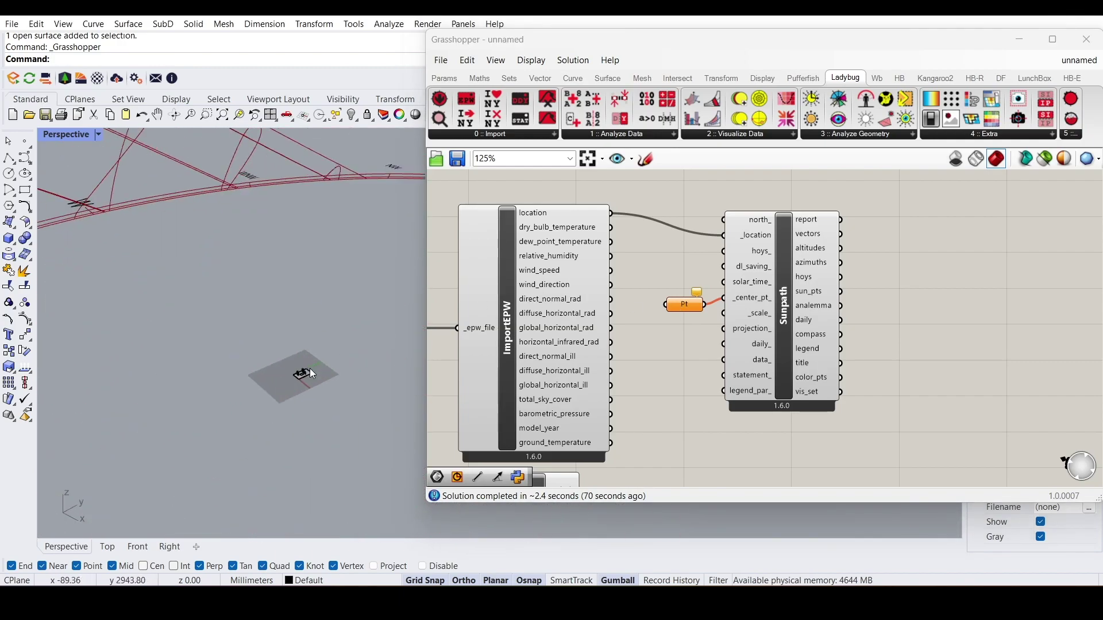
scroll(308, 373, "up", 2)
right_click(687, 305)
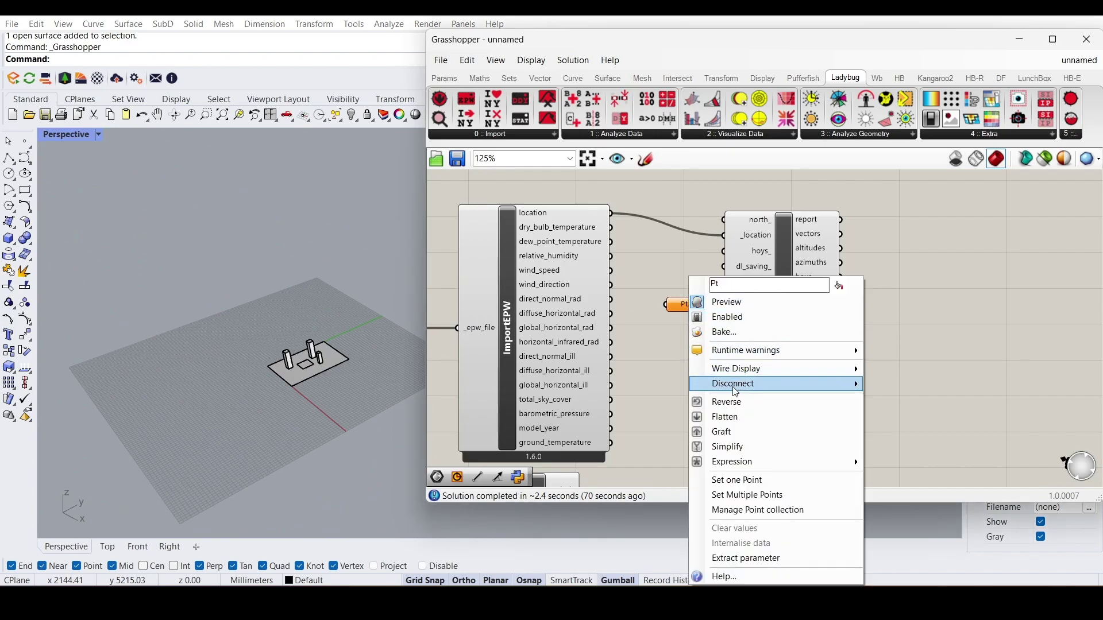
left_click(753, 481)
scroll(345, 385, "up", 8)
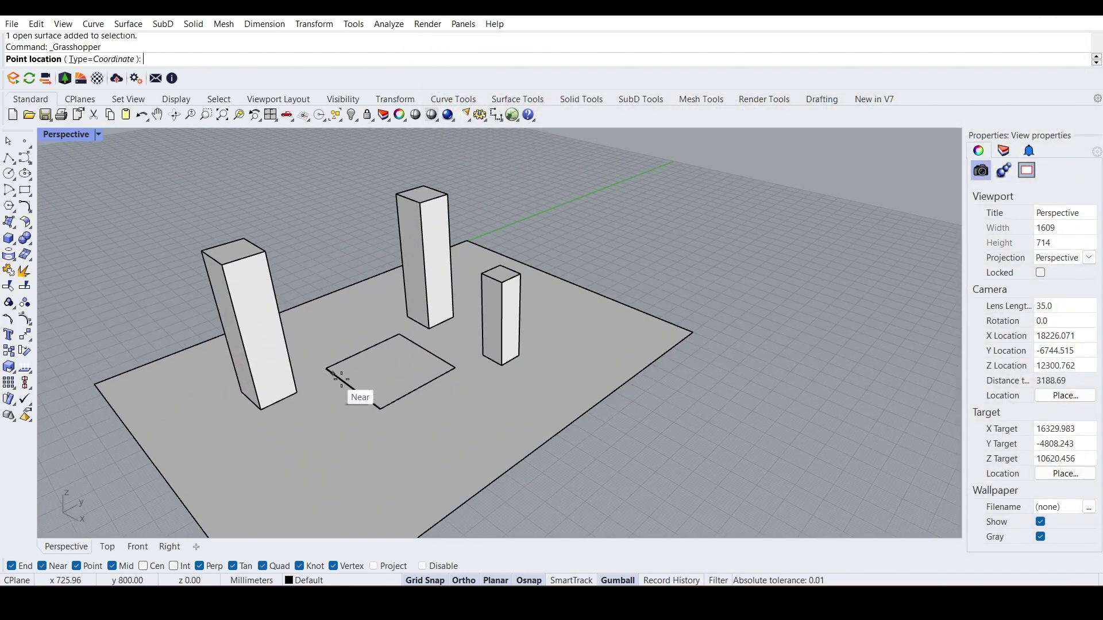
left_click(391, 370)
scroll(309, 385, "down", 10)
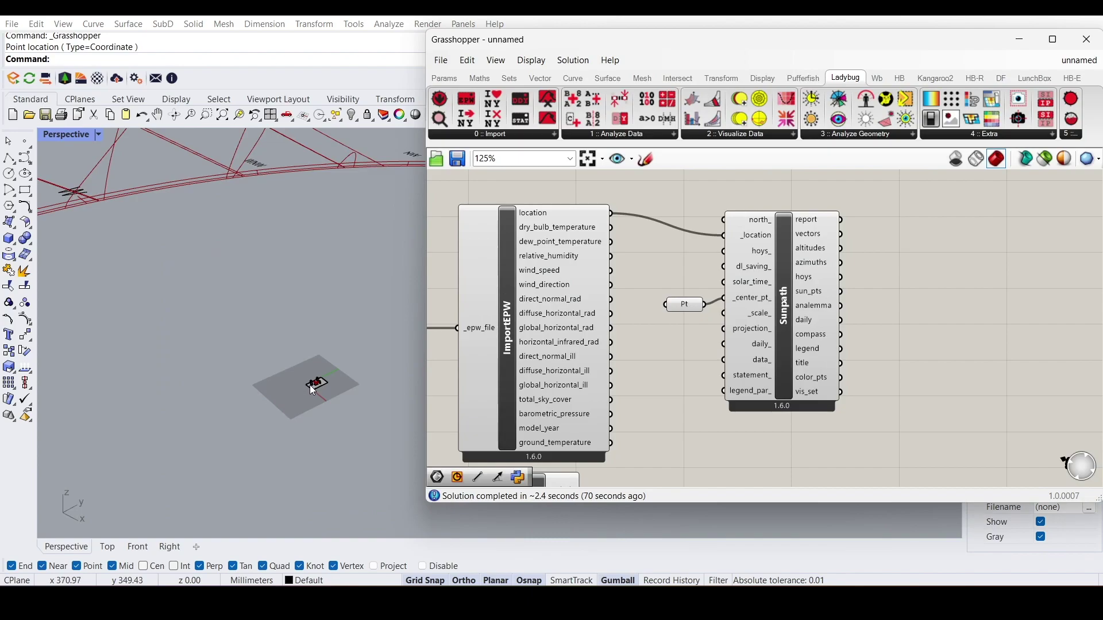
scroll(313, 389, "up", 5)
scroll(315, 389, "up", 12)
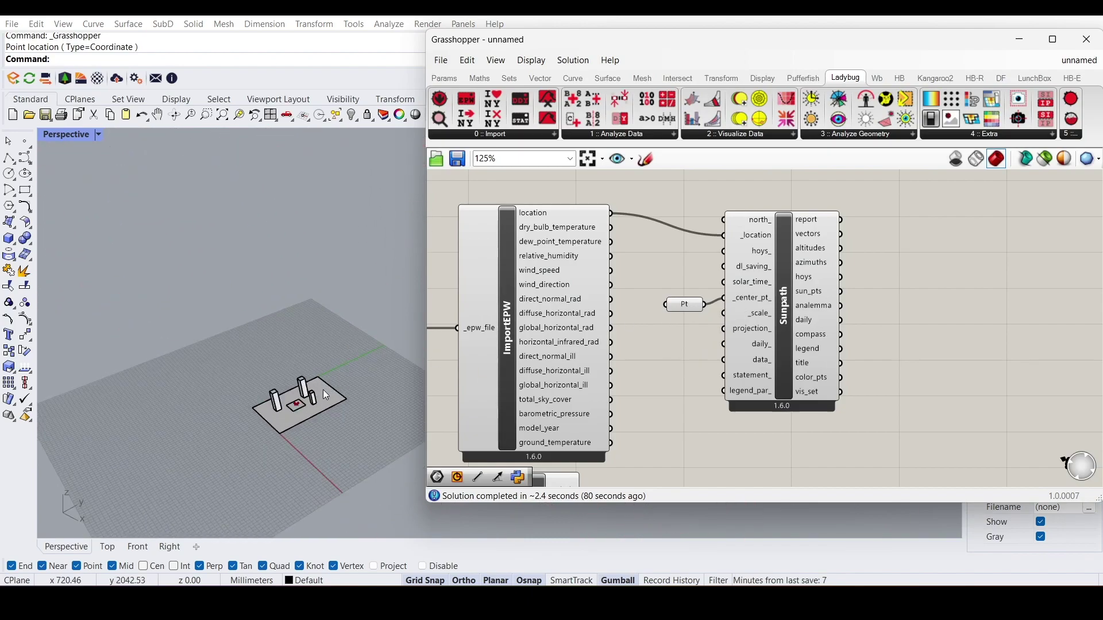
Select the site model in Rhino, and connect a new 0.2 Number Slider to the Sunpath component's _scale_ input.
left_click_drag(379, 490, 230, 373)
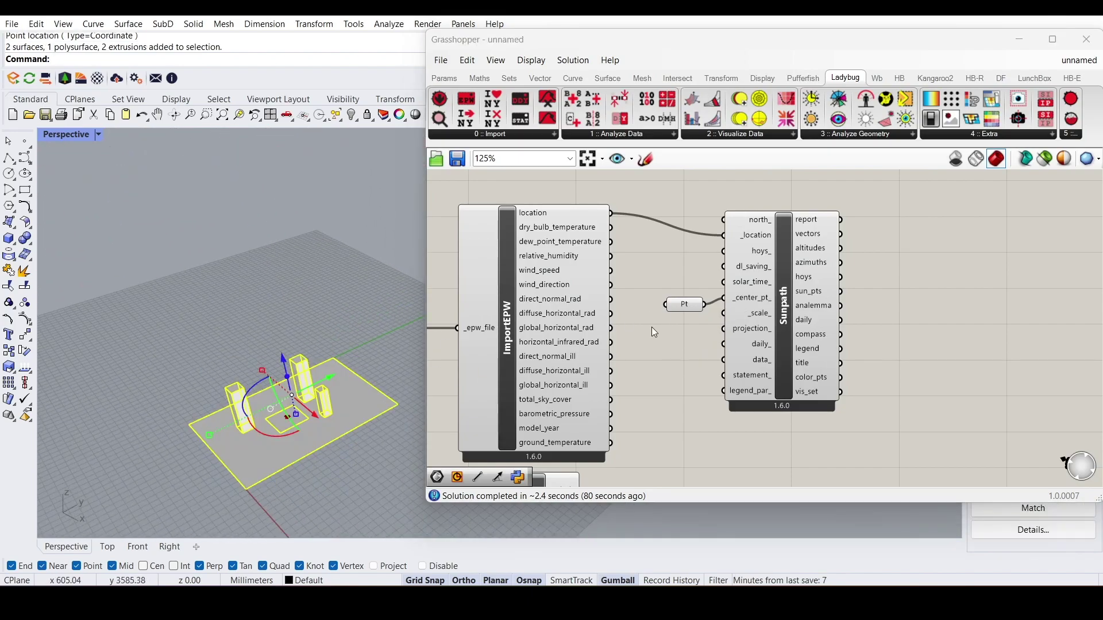
double_click(666, 354)
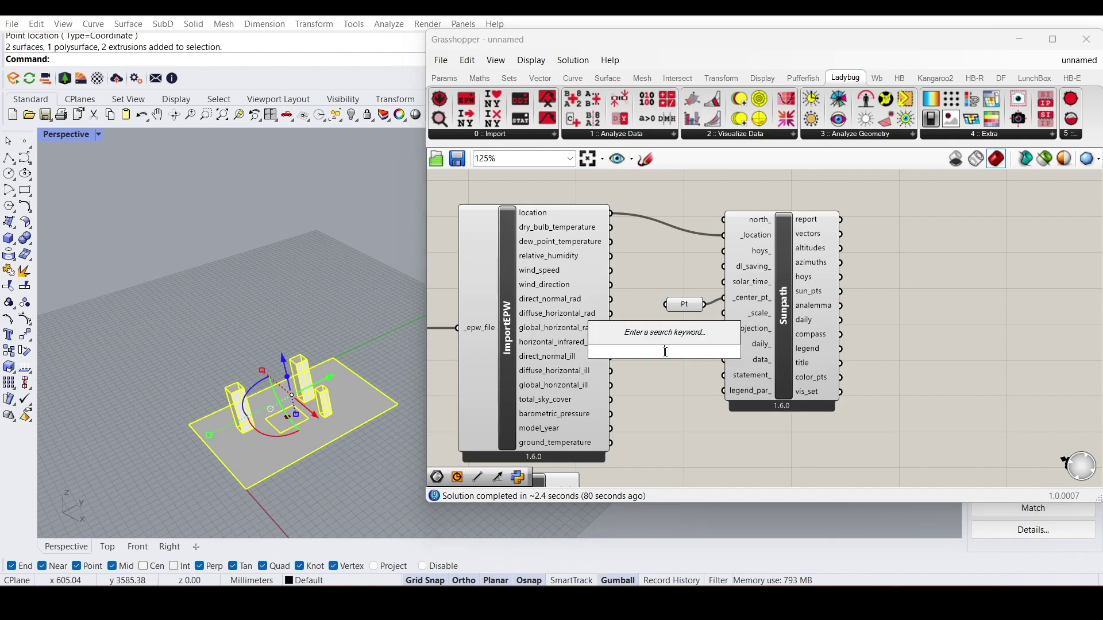
type("0.2")
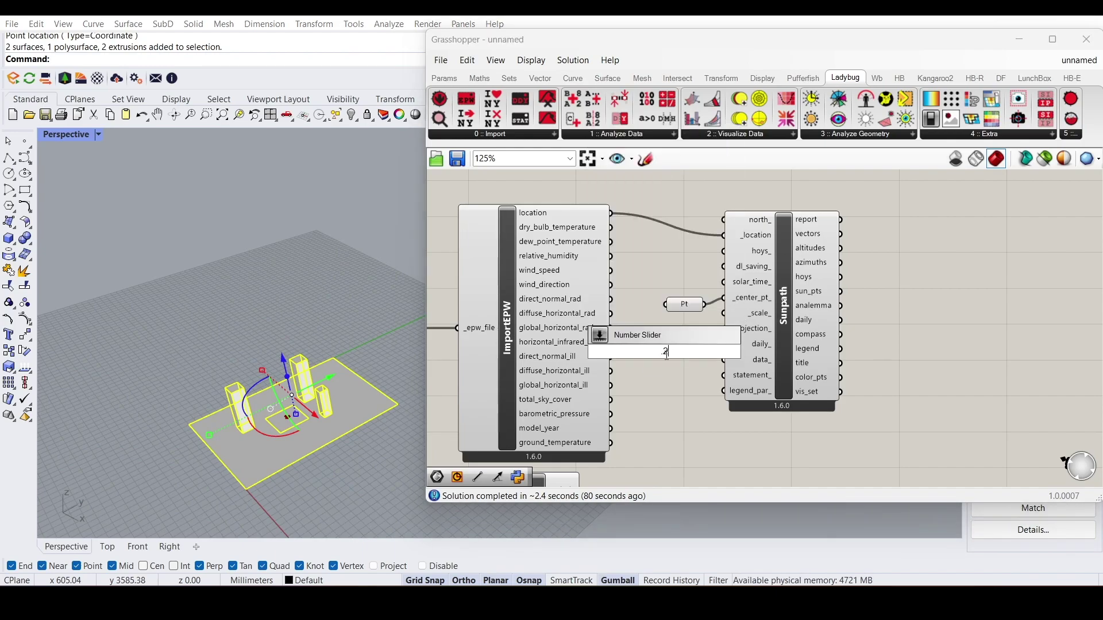
key("Return")
left_click_drag(708, 350, 725, 313)
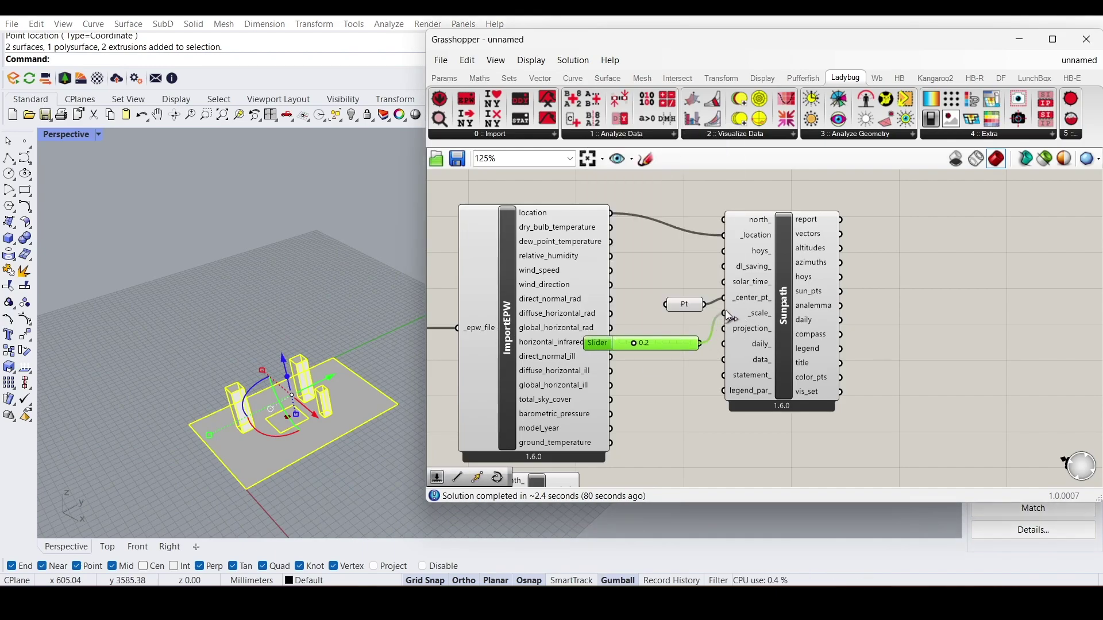
Set the sun path scale slider to 0.1, clear the Rhino selection and view the full sun path around the site.
scroll(335, 361, "down", 7)
left_click_drag(638, 344, 631, 344)
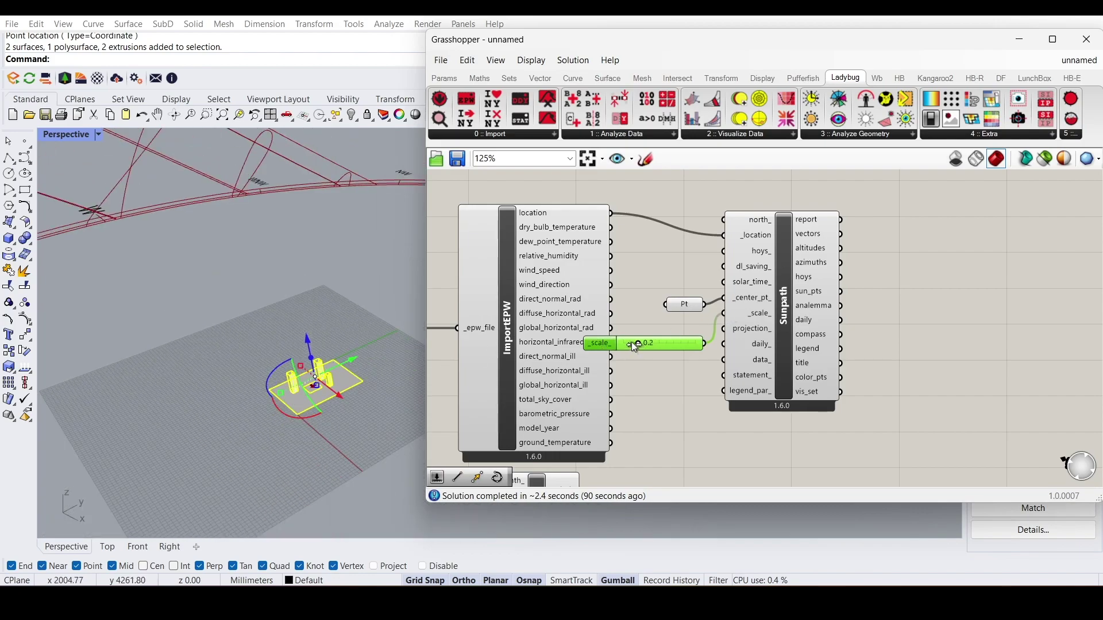
scroll(304, 401, "up", 3)
right_click_drag(304, 401, 252, 431)
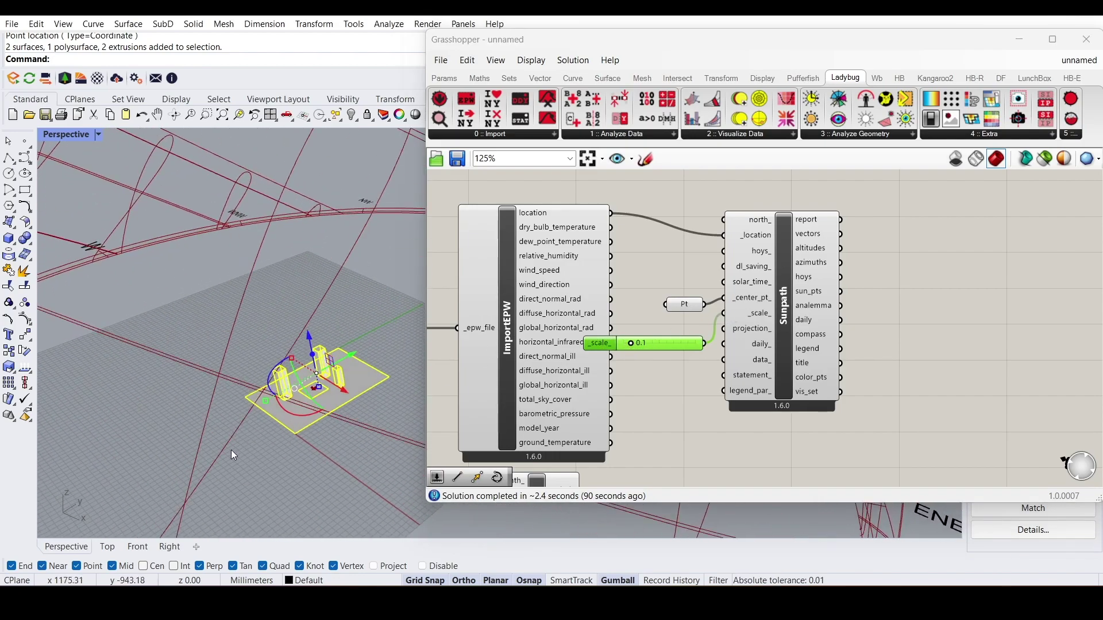
left_click(241, 444)
scroll(264, 392, "down", 11)
right_click_drag(266, 393, 244, 453)
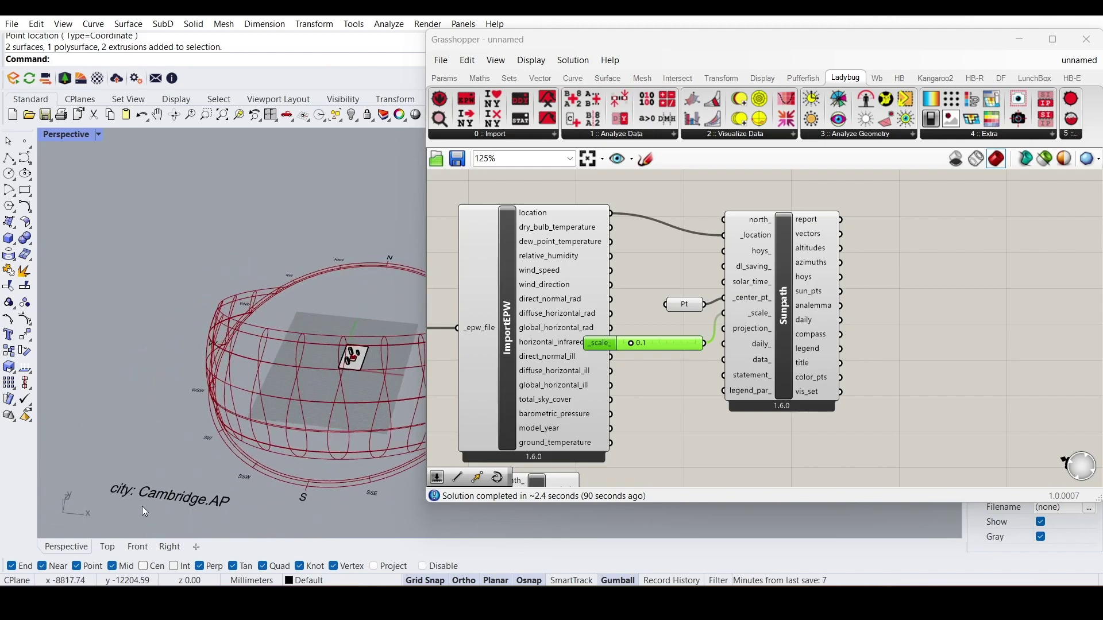
Move the Sunpath component and its scale slider to leave more room beside the ImportEPW component.
right_click_drag(223, 505, 201, 459)
scroll(325, 323, "up", 15)
right_click_drag(367, 322, 256, 358, "shift")
scroll(258, 356, "down", 5)
left_click_drag(770, 305, 823, 303)
left_click_drag(687, 338, 709, 322)
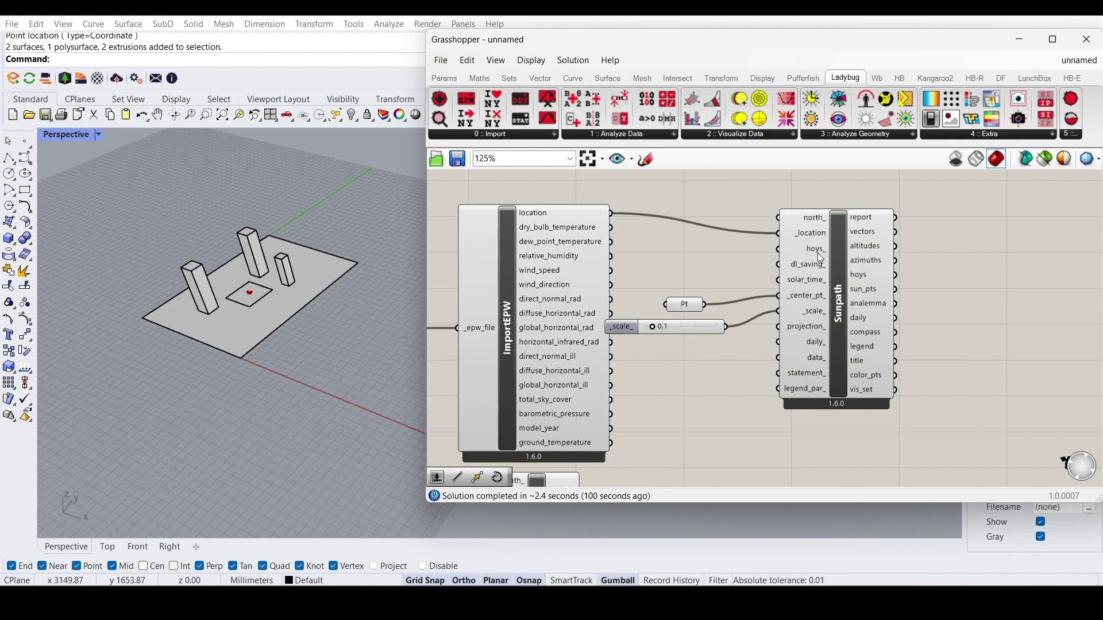
Add a 1 to 12 Number Slider, connect it to the AnalysisPeriod component's _start_month_ input and set it to 6.
scroll(825, 249, "down", 3)
scroll(673, 421, "up", 2)
right_click_drag(648, 447, 656, 402)
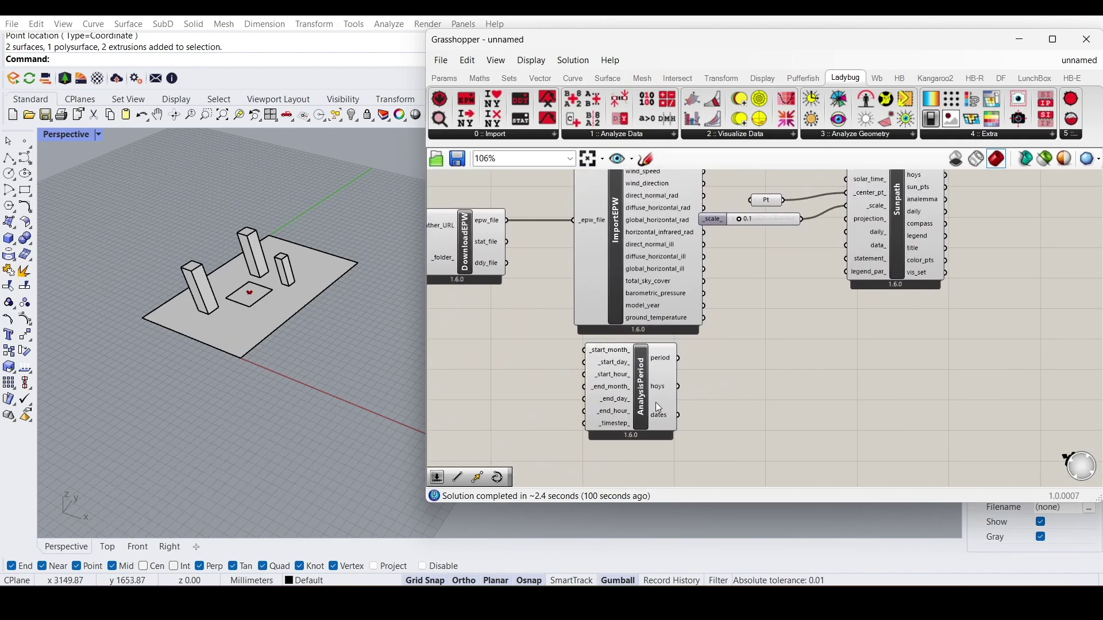
scroll(546, 370, "up", 4)
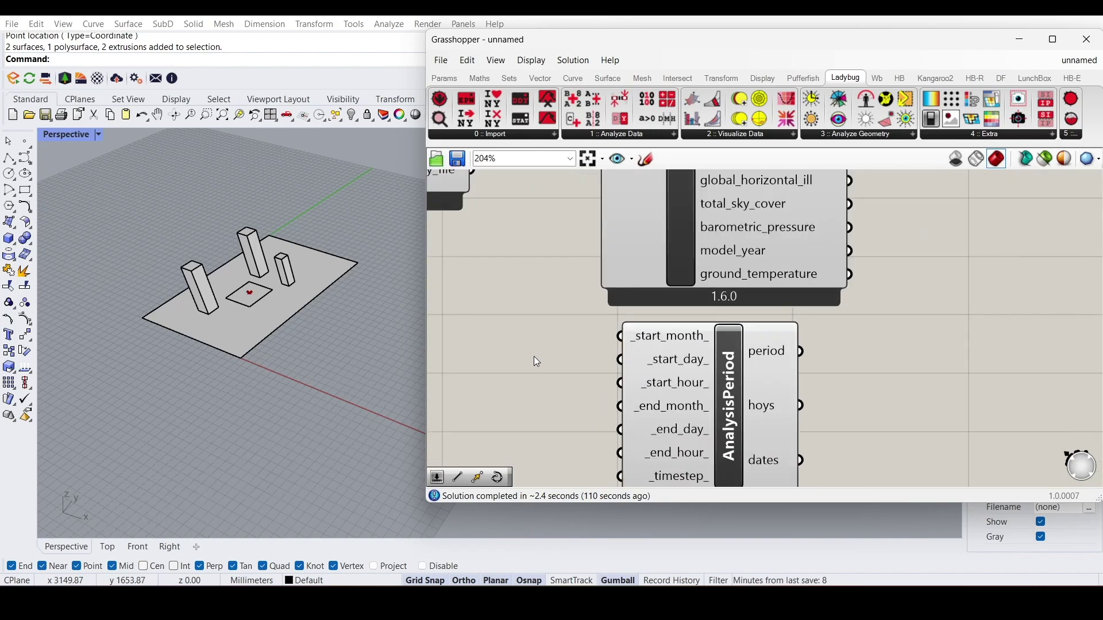
double_click(493, 332)
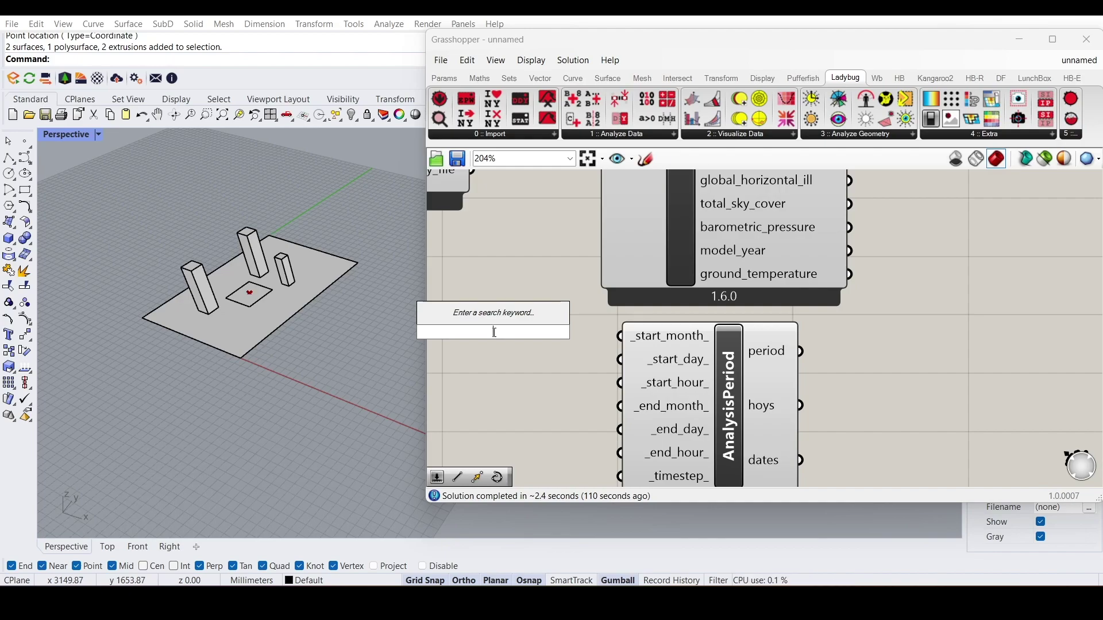
type("1<2")
key("Return")
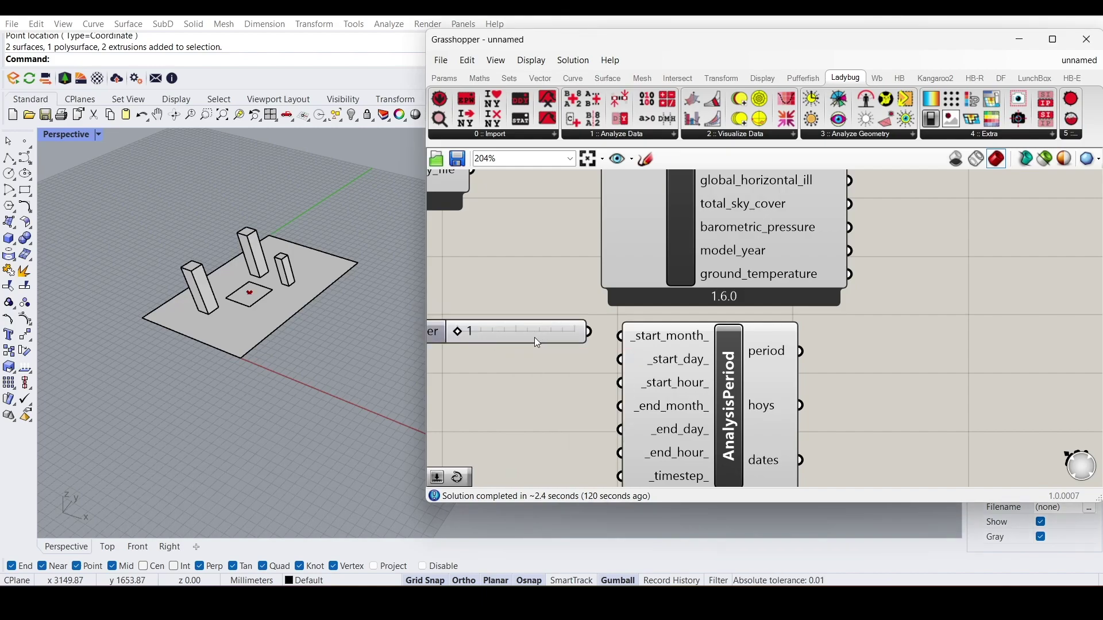
scroll(538, 345, "down", 2)
scroll(501, 359, "up", 2)
left_click_drag(517, 339, 602, 341)
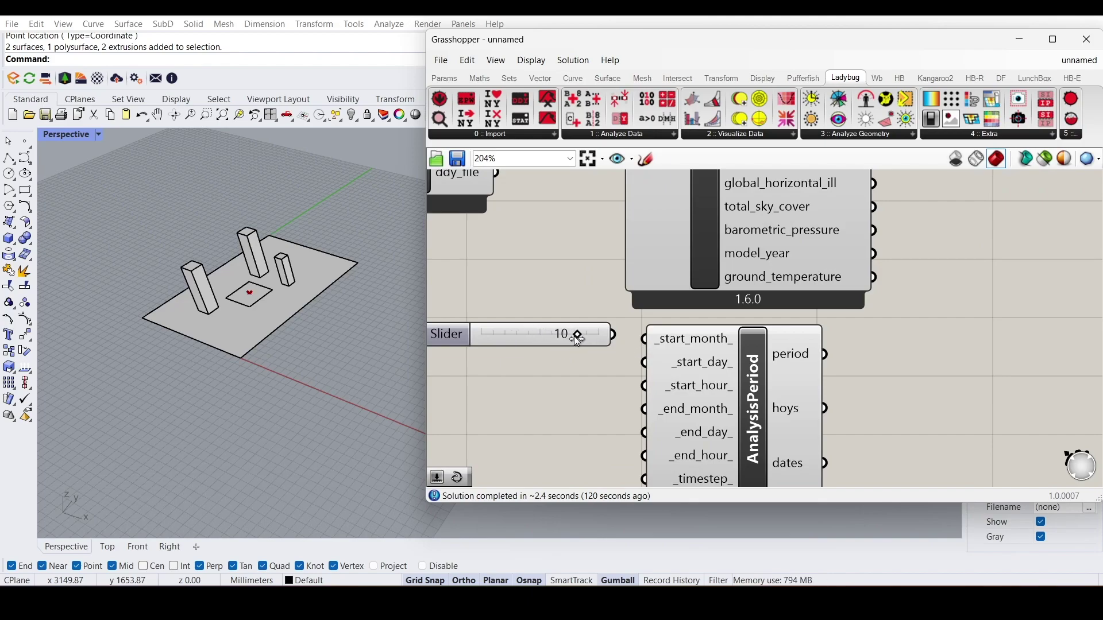
left_click_drag(613, 334, 635, 345)
mouse_move(540, 336)
left_mouse_down()
mouse_move(561, 346)
mouse_move(553, 352)
left_mouse_up()
Add a 1 to 31 Number Slider with value 1 and connect it to AnalysisPeriod's _start_day_ input.
double_click(524, 388)
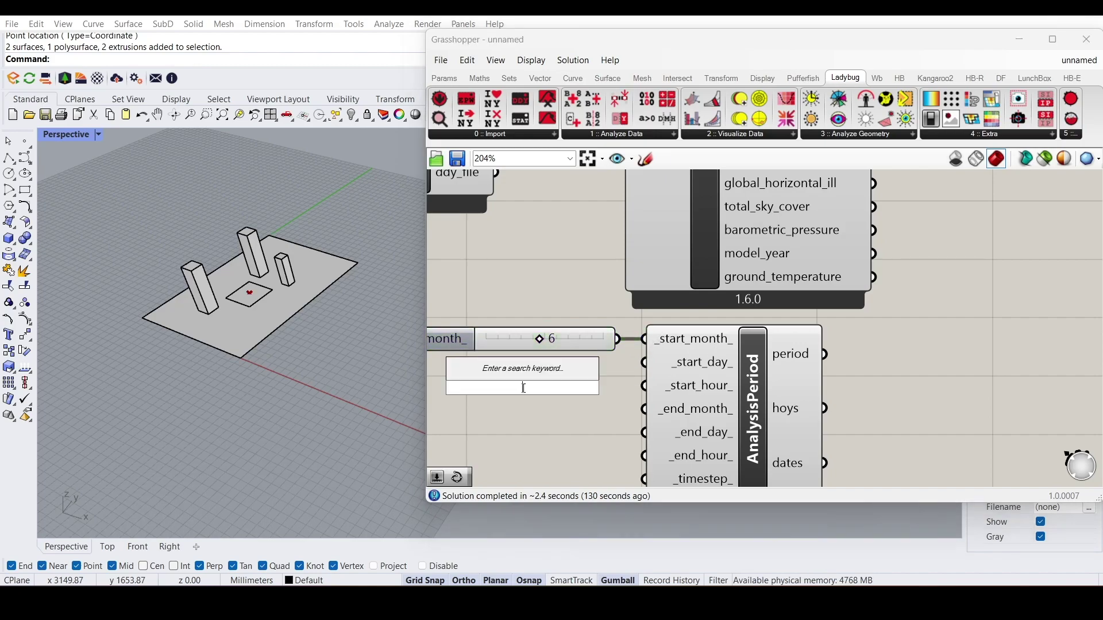
type("1<31")
key("Return")
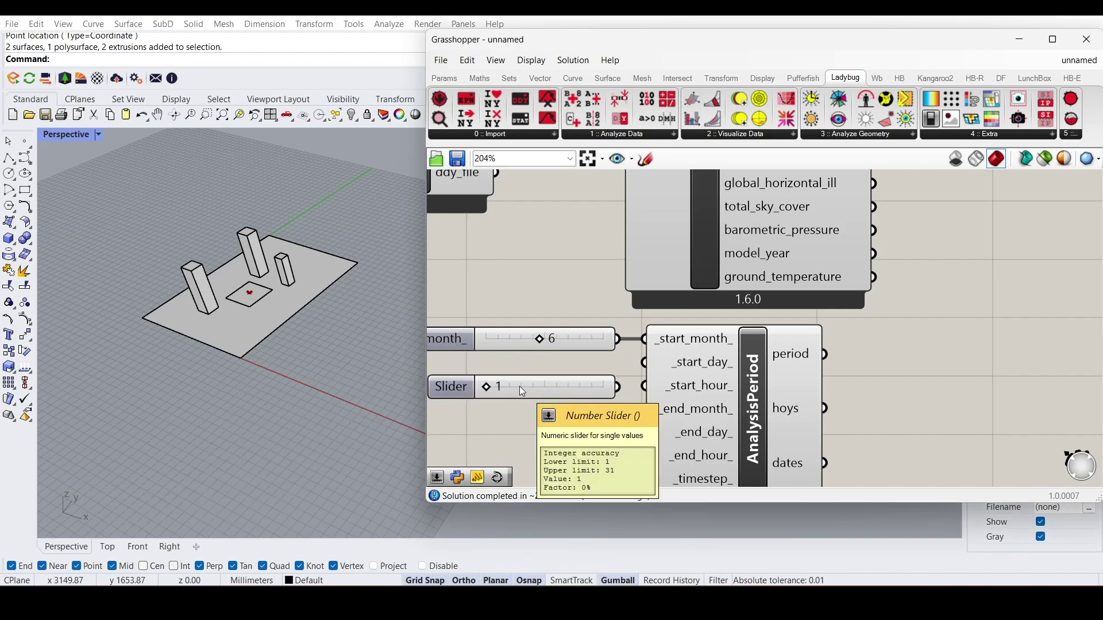
left_click_drag(624, 386, 649, 368)
left_click_drag(593, 387, 564, 372)
right_click_drag(537, 393, 584, 366)
Duplicate the start-day slider, connect the copy to AnalysisPeriod's _end_day_ input and set it to 30.
key("ctrl+c")
key("ctrl+v")
left_click_drag(612, 330, 681, 383)
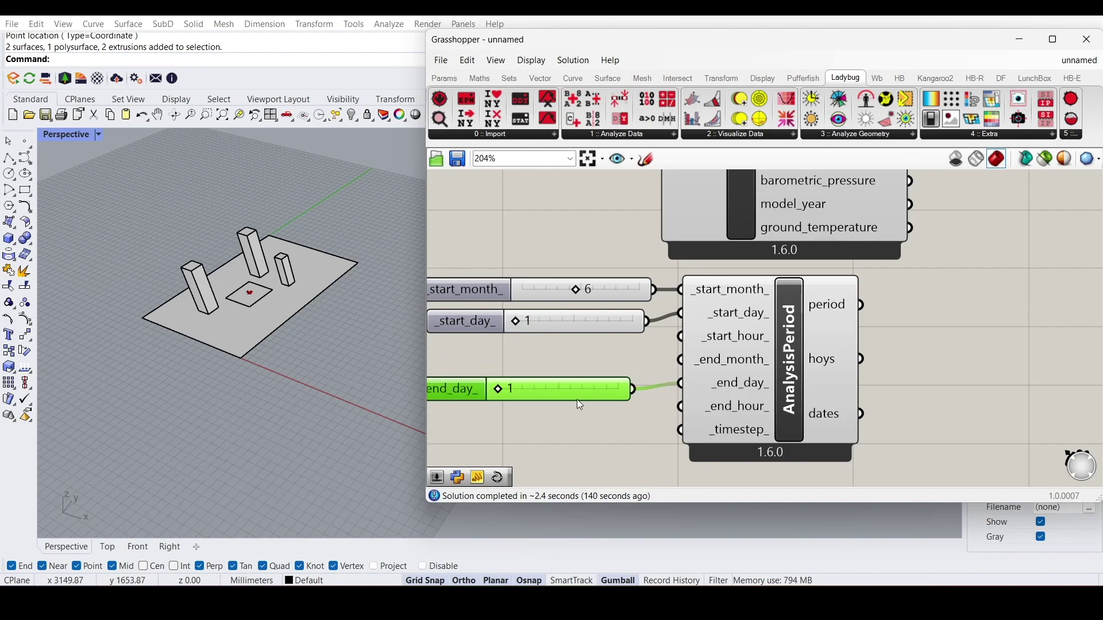
right_click_drag(578, 399, 642, 386)
left_click_drag(568, 382, 677, 383)
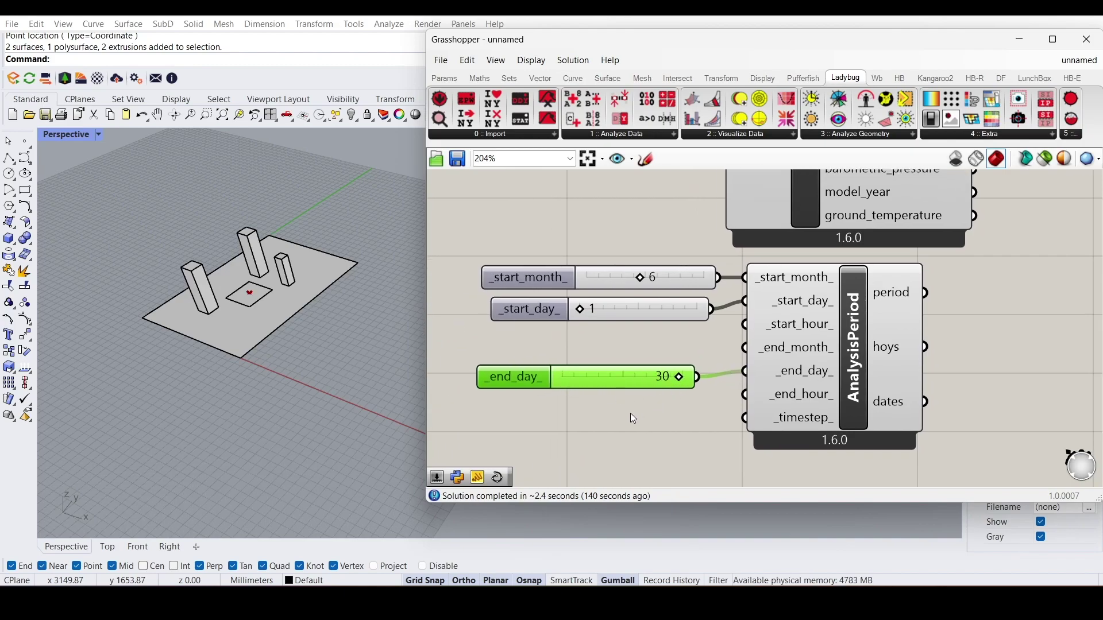
right_click_drag(630, 413, 564, 378)
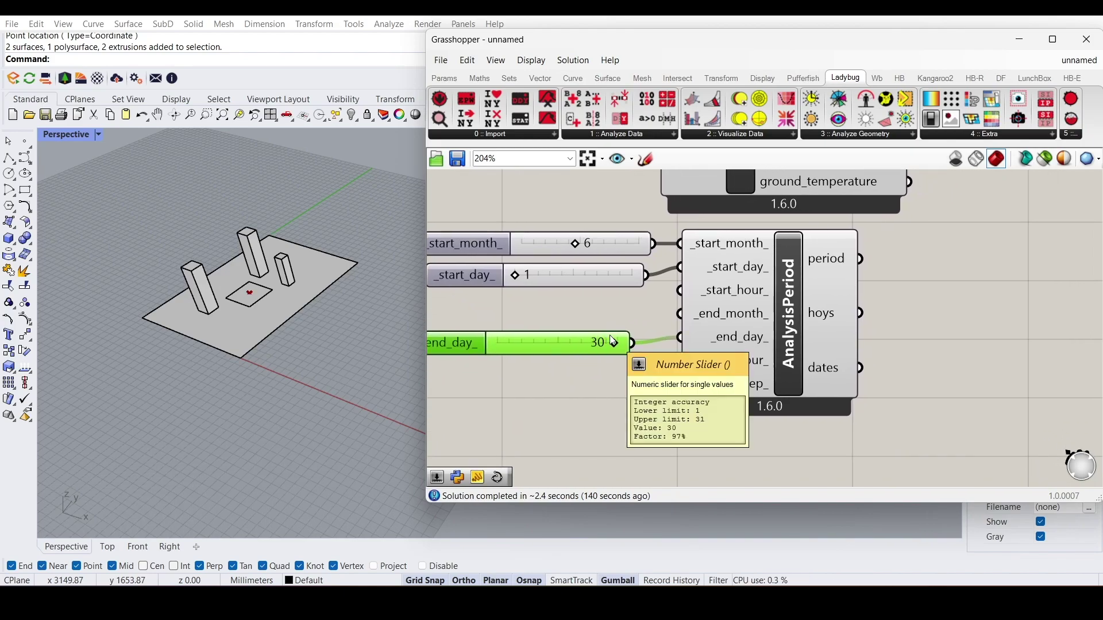
Duplicate the start-month slider and connect the copy, with value 6, to AnalysisPeriod's _end_month_ input.
double_click(527, 313)
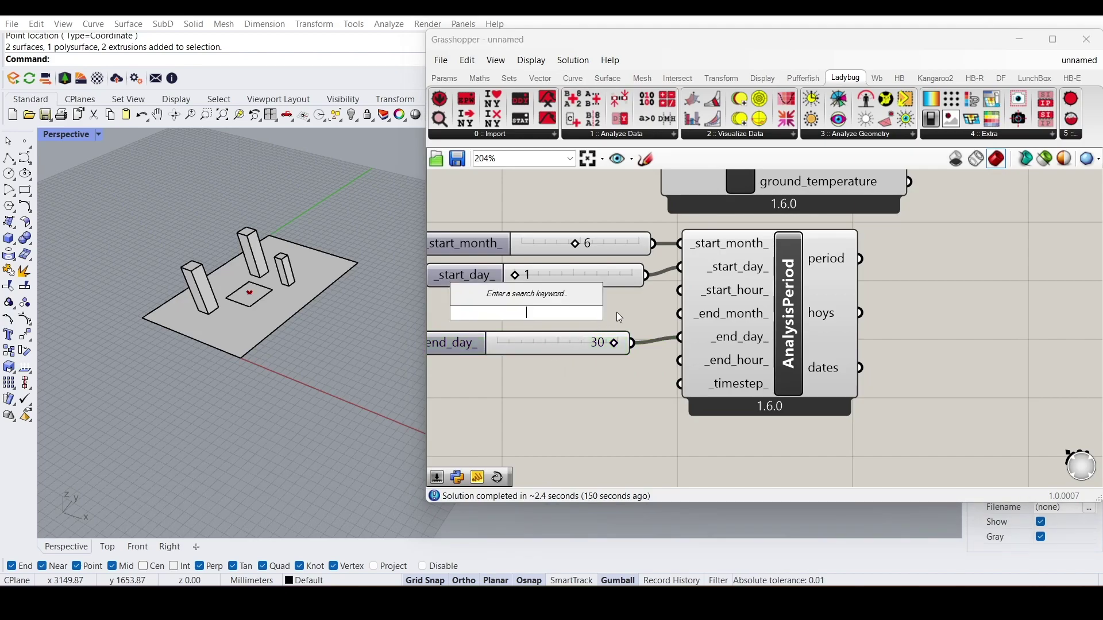
left_click(605, 247)
mouse_move(605, 247)
left_mouse_down("alt")
mouse_move(610, 263)
mouse_move(568, 326)
mouse_move(644, 311)
mouse_move(681, 331)
left_mouse_up("alt")
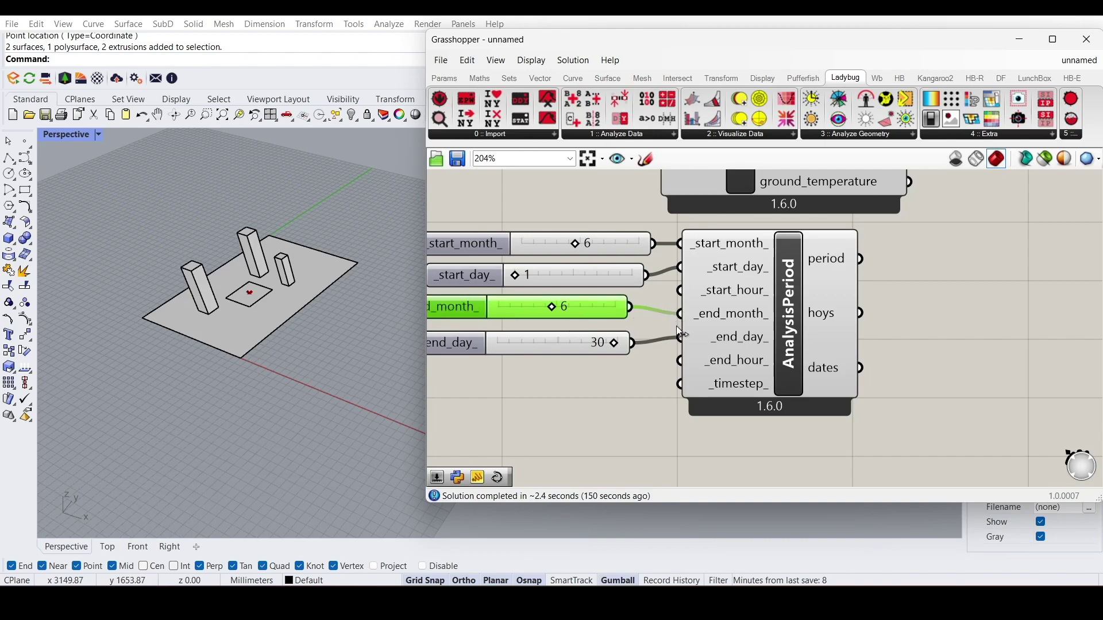
Add a 1 to 24 Number Slider, connect it to AnalysisPeriod's _start_hour_ input and set it to 7.
double_click(561, 385)
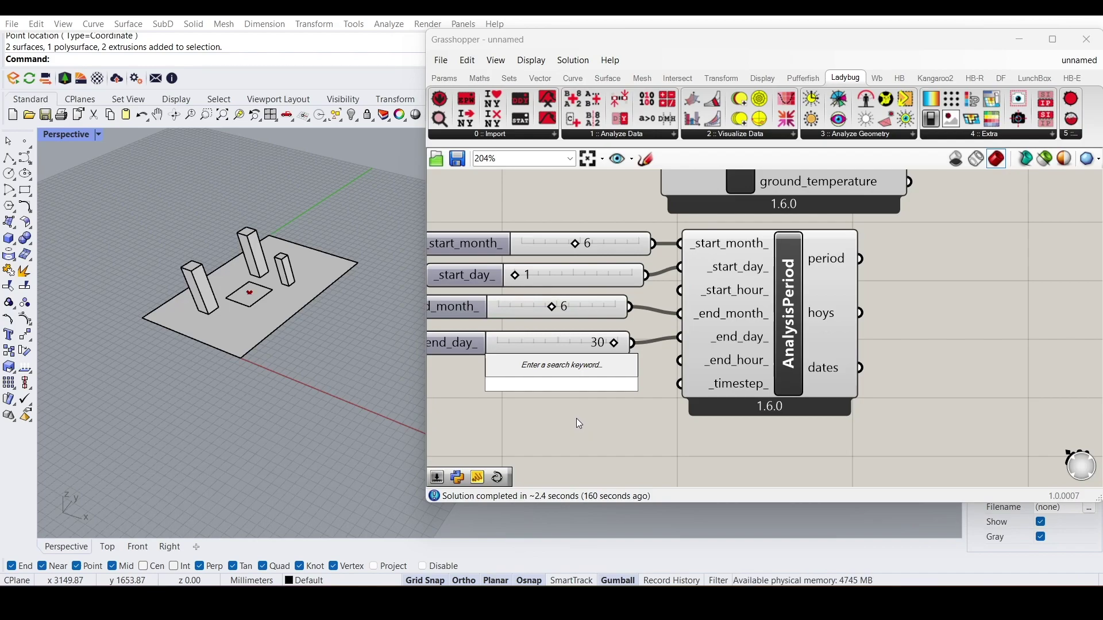
type("1<24")
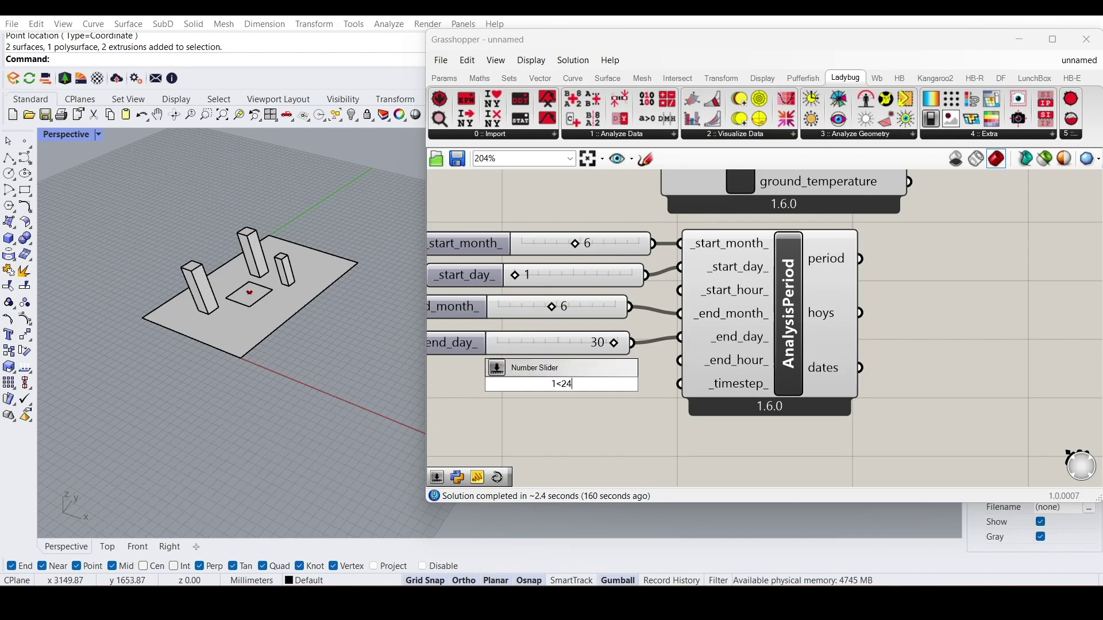
key("Return")
left_click(607, 385)
left_click_drag(608, 381, 614, 292)
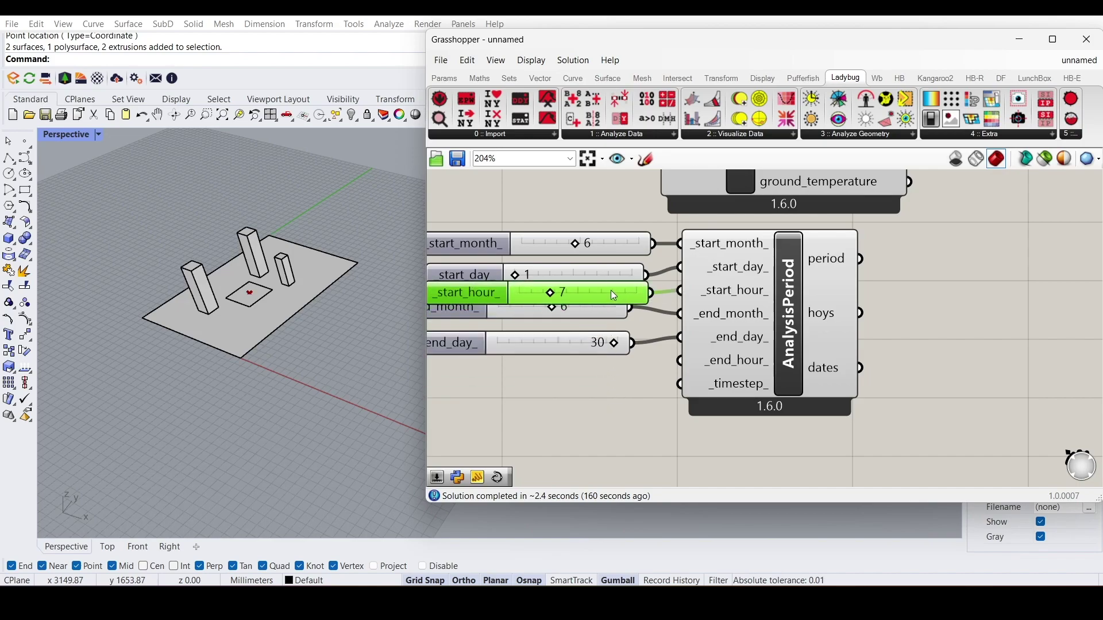
Duplicate the start-hour slider, connect the copy to AnalysisPeriod's _end_hour_ input and set it to 20.
key("ctrl+v")
left_click_drag(644, 377, 683, 367)
left_click_drag(542, 377, 609, 384)
left_click(615, 412)
scroll(682, 390, "down", 4)
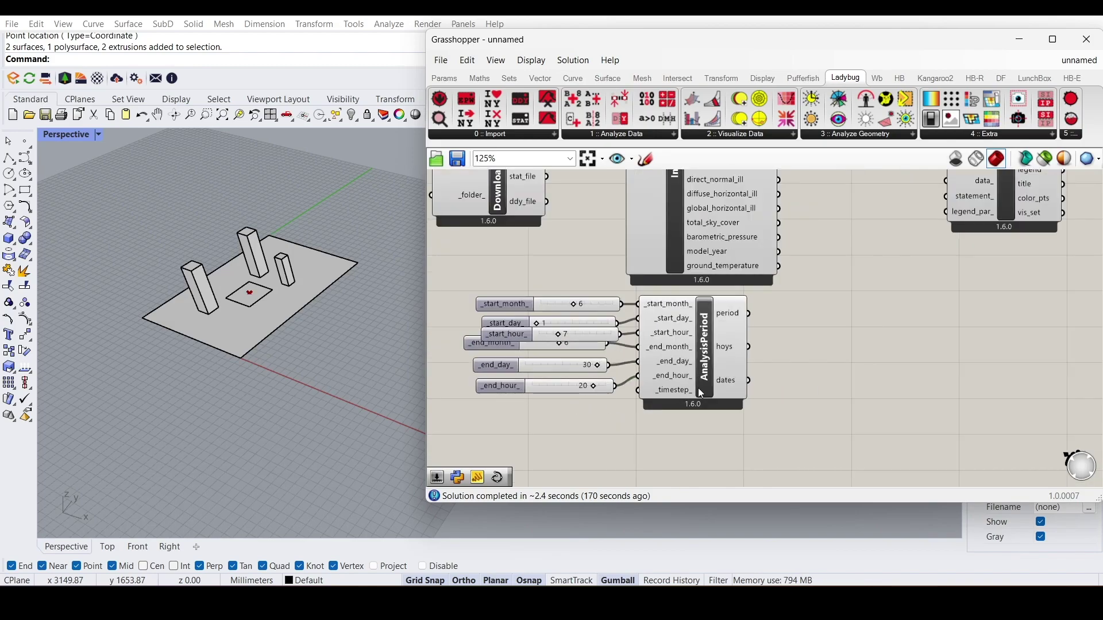
Connect AnalysisPeriod's hoys output to the Sunpath component's hoys_ input and shift the Sunpath component aside.
scroll(599, 375, "down", 4)
left_click_drag(608, 385, 733, 216)
scroll(719, 271, "up", 4)
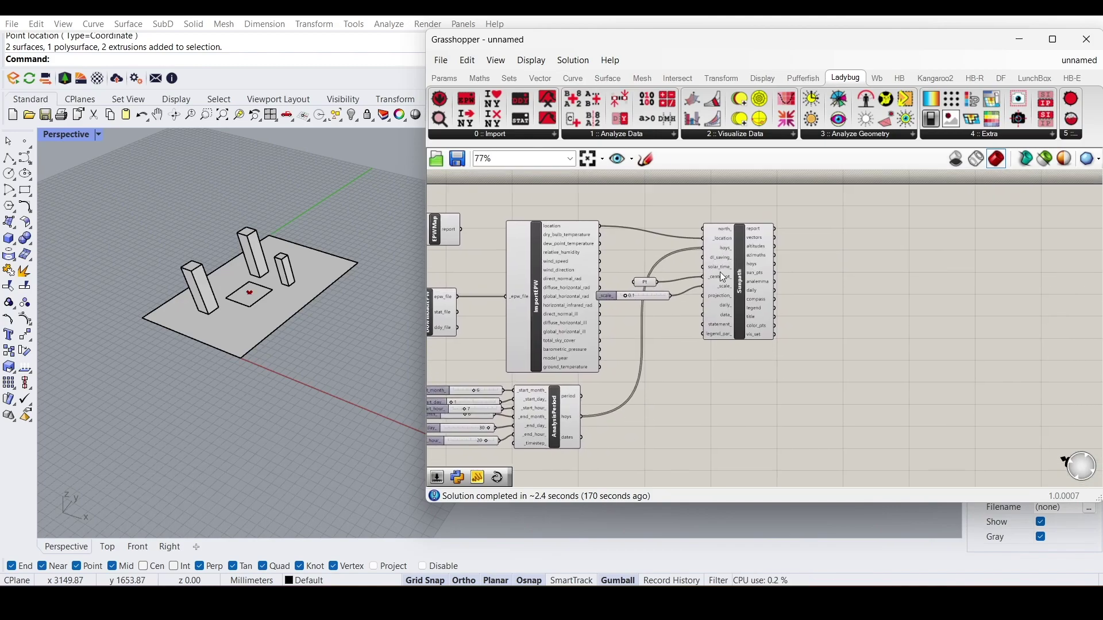
left_click_drag(742, 313, 783, 313)
Clear the component selection and examine the hourly sun positions around the towers in the Rhino viewport.
scroll(336, 385, "down", 5)
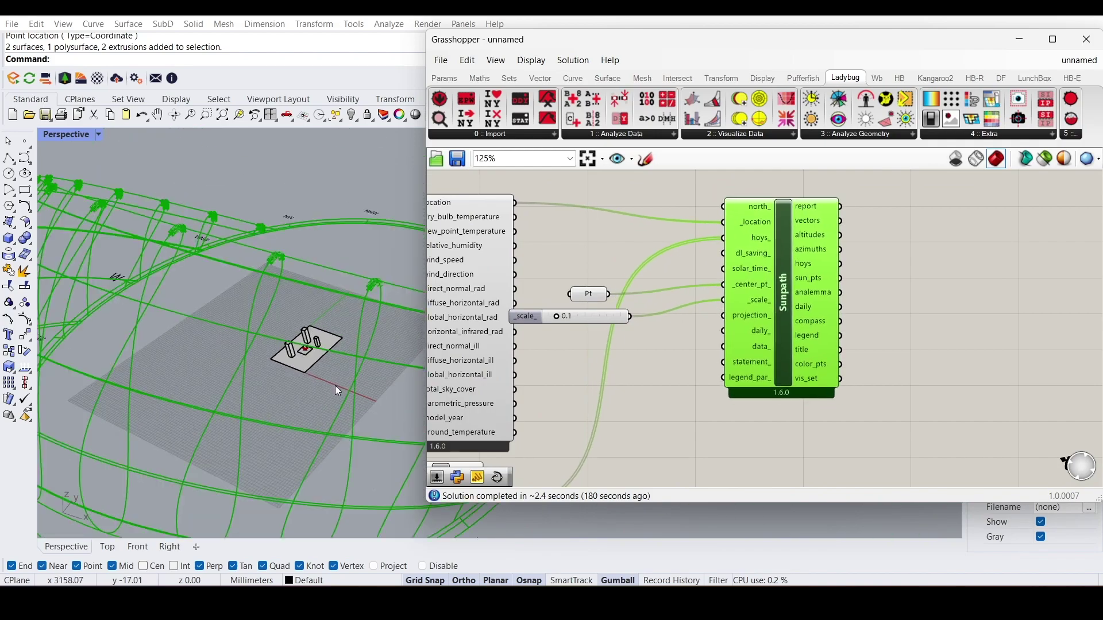
left_click(708, 453)
right_click_drag(285, 286, 296, 255)
scroll(287, 224, "up", 6)
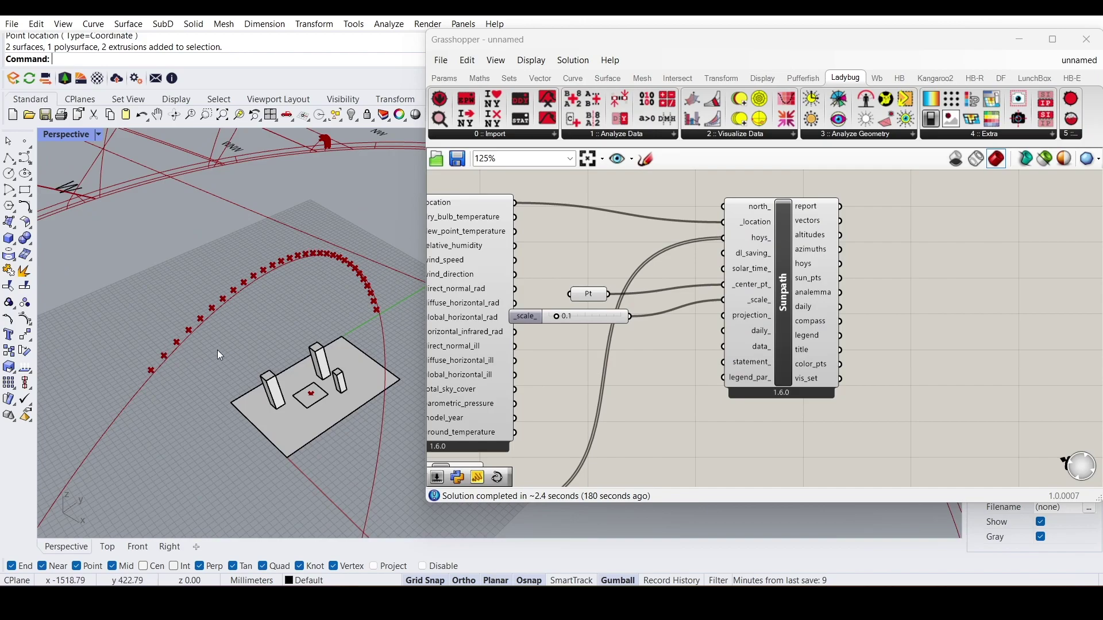
scroll(208, 349, "down", 5)
right_click_drag(223, 363, 425, 331)
scroll(216, 281, "up", 4)
scroll(426, 332, "down", 2)
Try a whole-year analysis period by setting the start month to 1 and the end month to 12.
right_click_drag(552, 459, 572, 377)
scroll(571, 377, "up", 4)
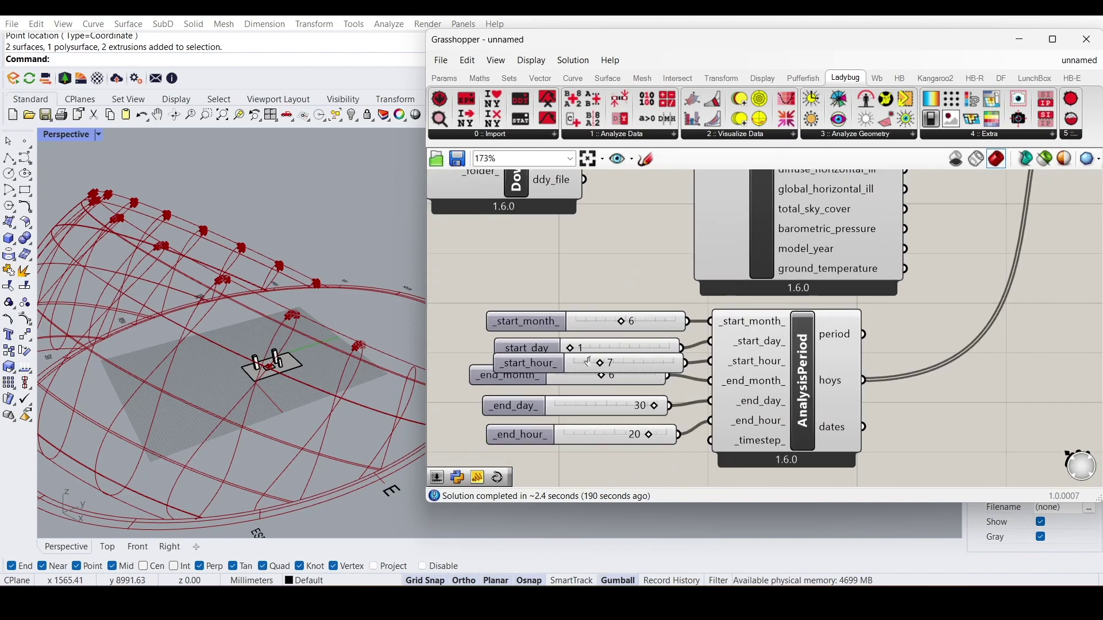
left_click_drag(621, 323, 548, 319)
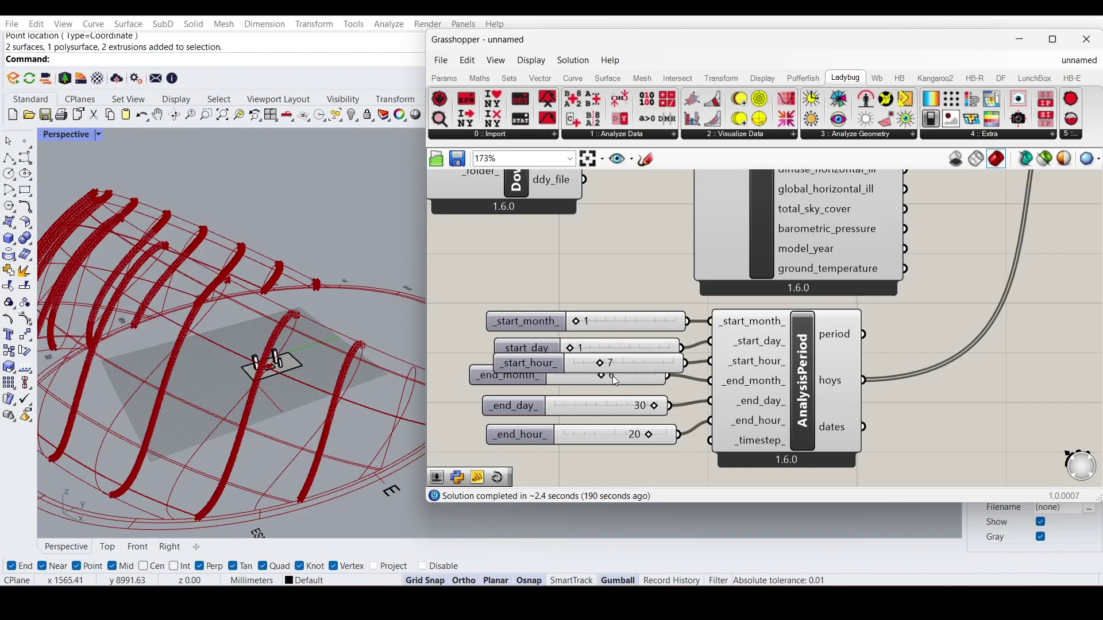
left_click(609, 360)
left_click_drag(613, 352, 725, 384)
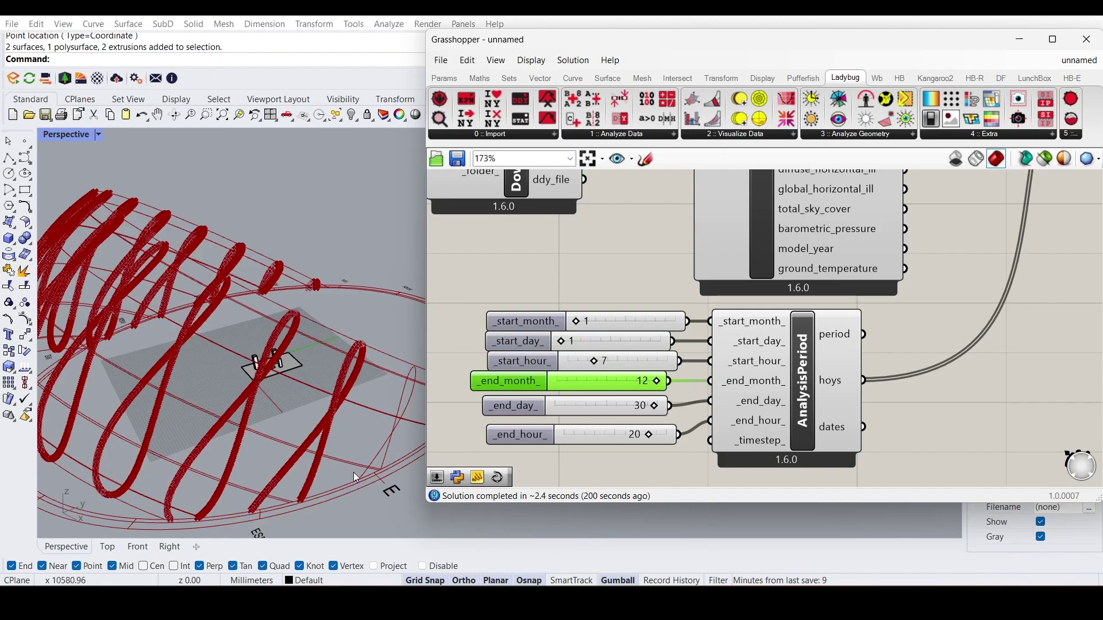
scroll(189, 520, "up", 4)
scroll(259, 492, "down", 5)
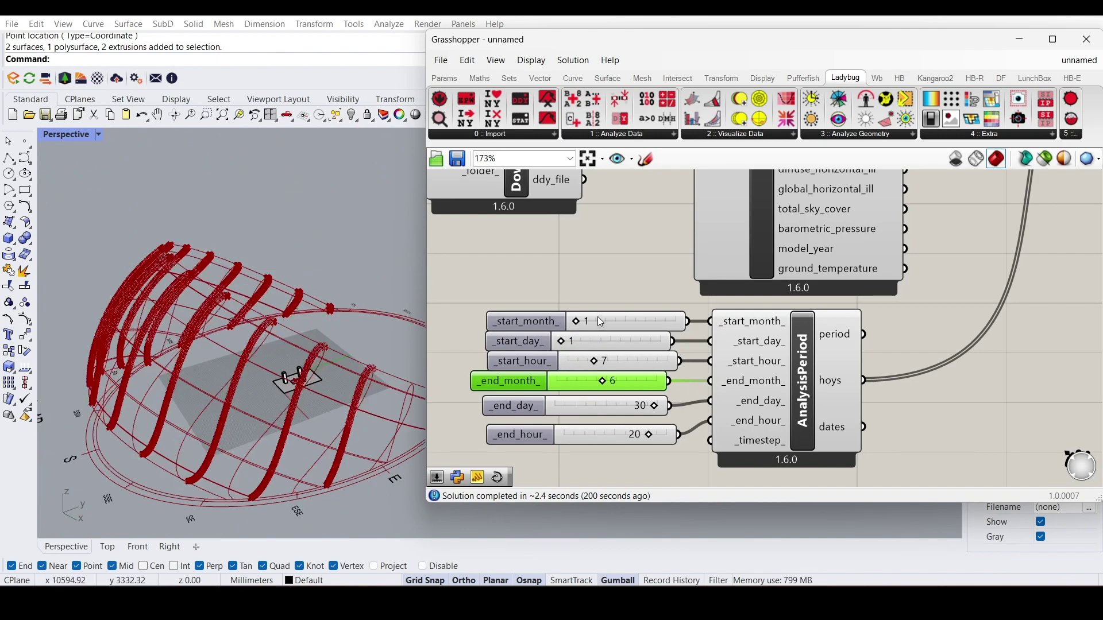
Undo the start-month, end-month and slider placement changes and check the sun positions around the site.
key("ctrl+z")
key("ctrl+z")
key("ctrl+z")
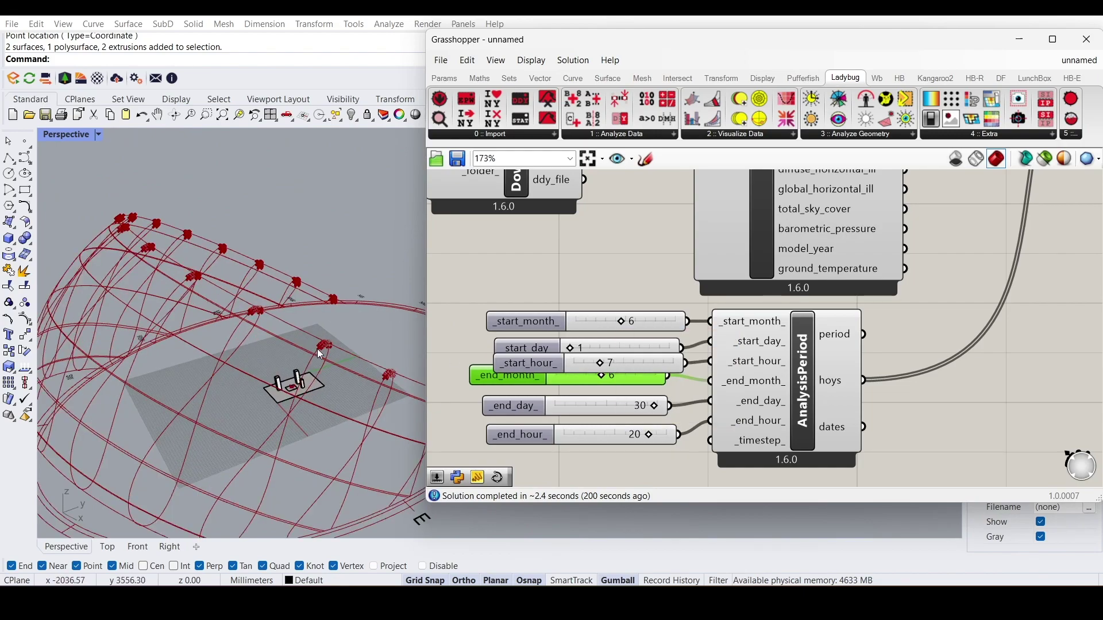
scroll(315, 351, "up", 3)
scroll(209, 386, "down", 4)
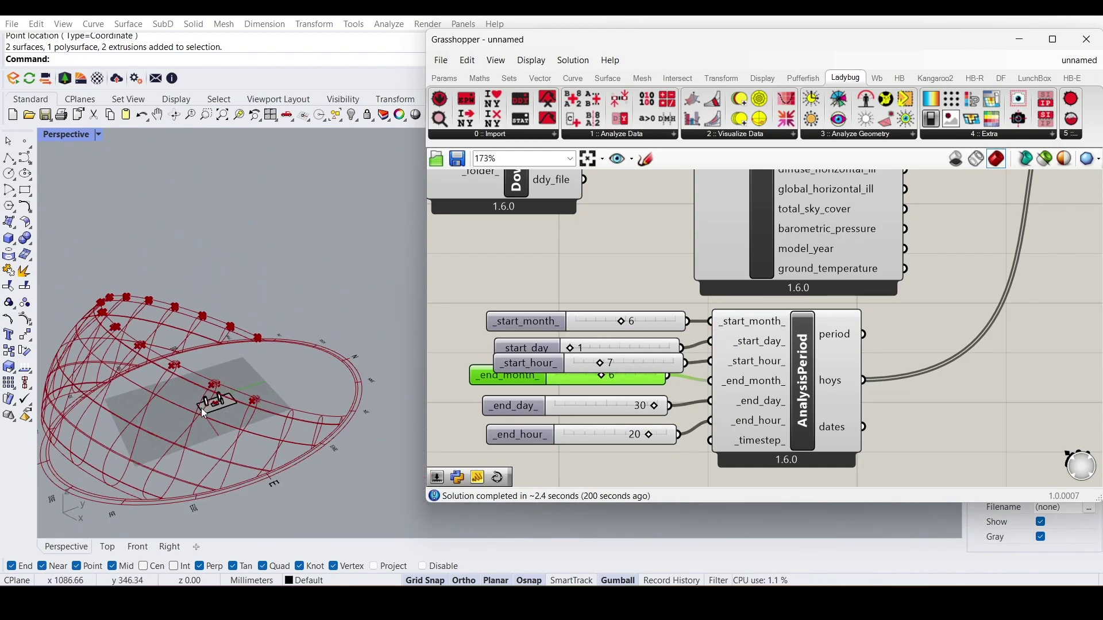
scroll(208, 409, "up", 5)
scroll(668, 375, "down", 3)
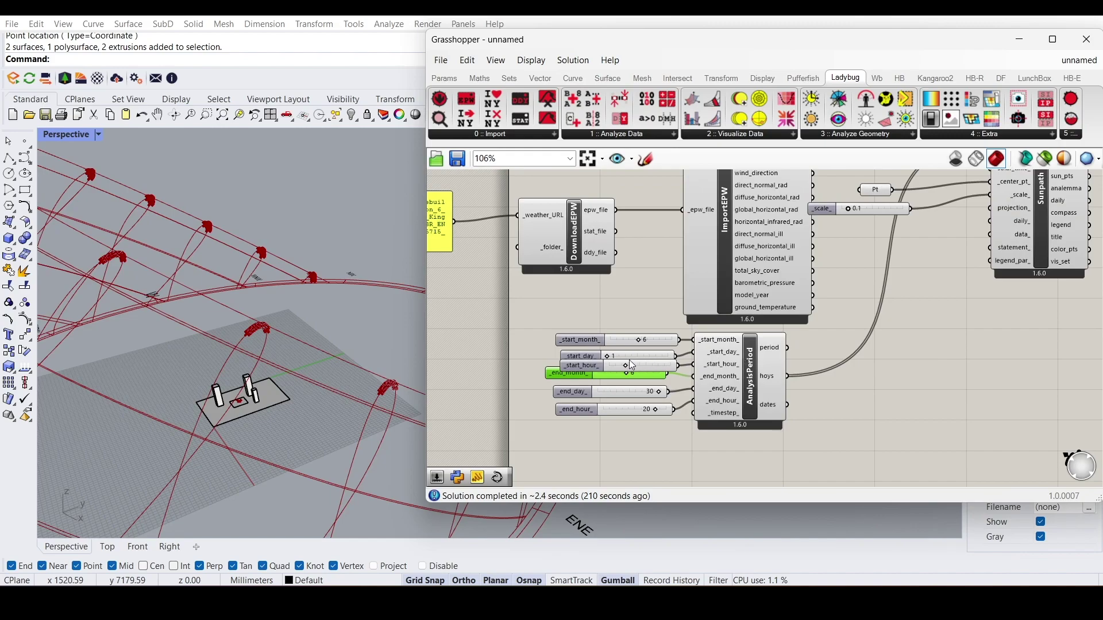
Add Ladybug's LB Direct Sun Hours component to the canvas beside the Sunpath component.
right_click_drag(616, 323, 328, 411)
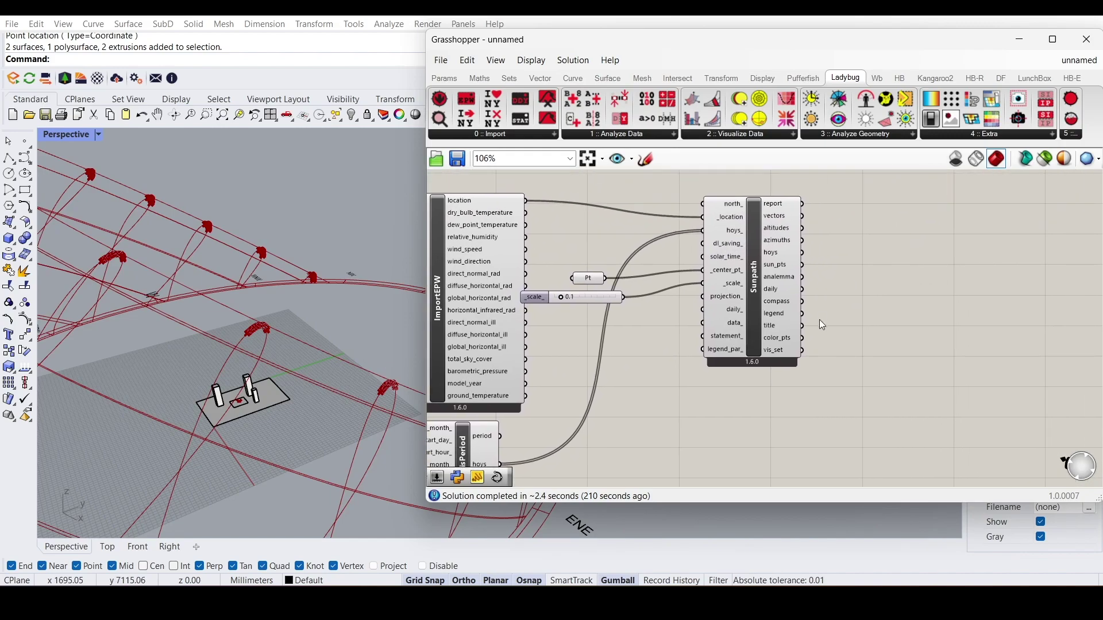
scroll(818, 307, "up", 2)
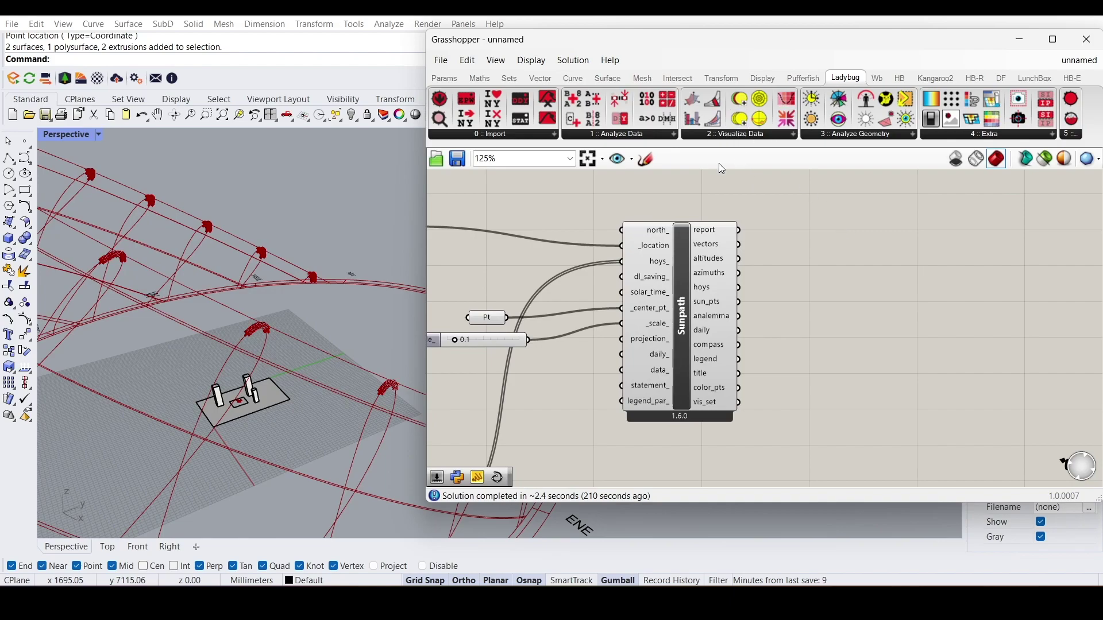
left_click(885, 136)
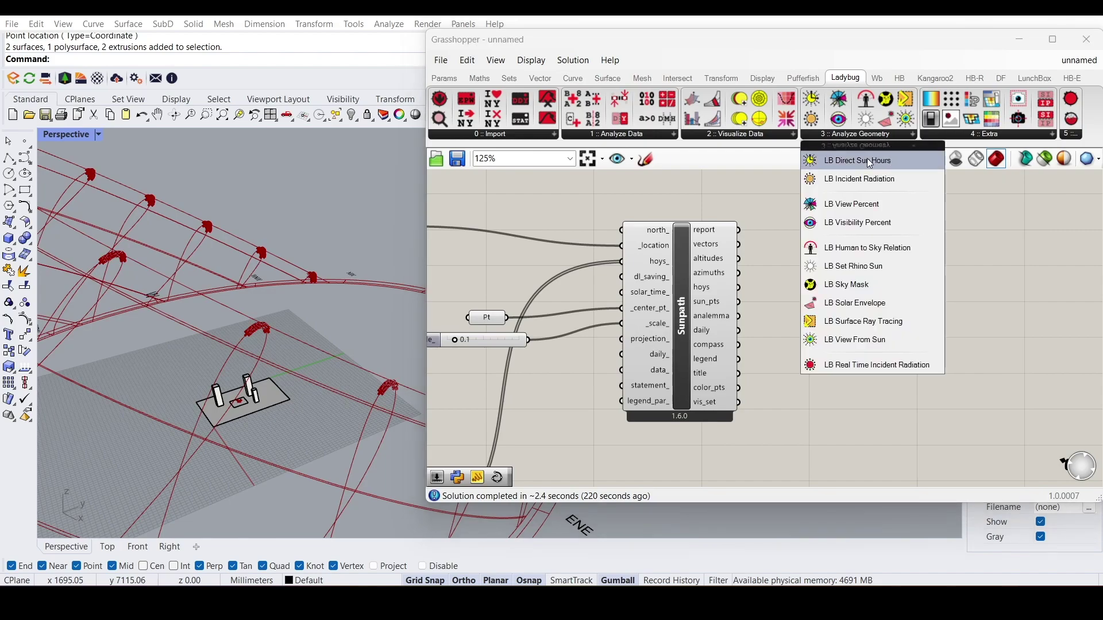
left_click_drag(867, 158, 864, 294)
left_click(854, 417)
left_click(849, 390)
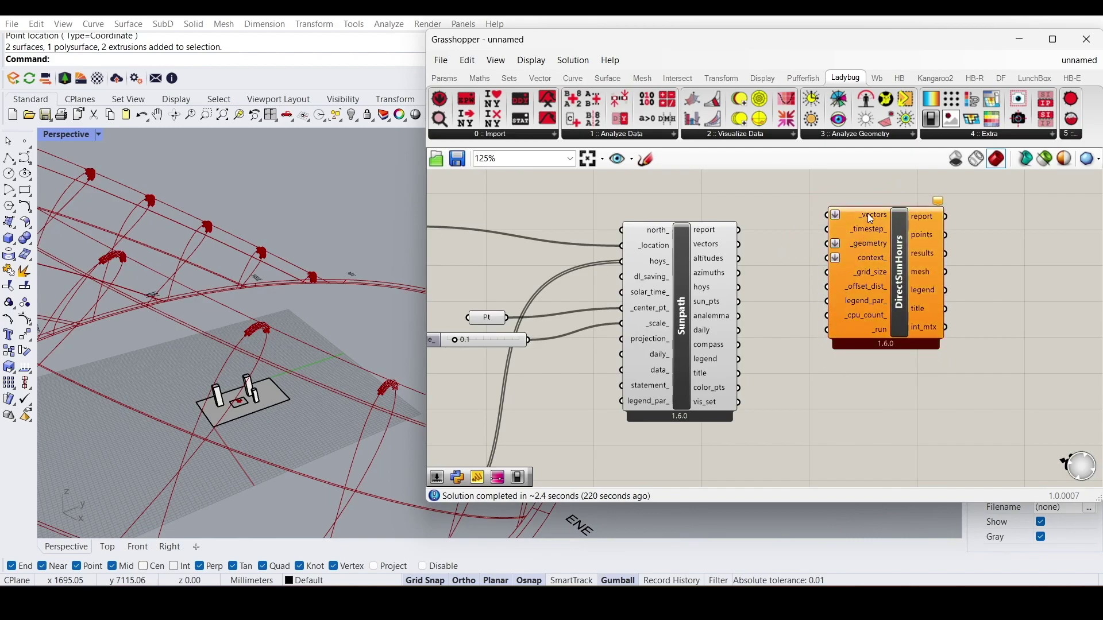
Connect the Sunpath component's vectors output to the DirectSunHours component's _vectors input.
scroll(867, 213, "up", 1)
left_click_drag(717, 250, 883, 267)
right_click_drag(853, 344, 865, 301)
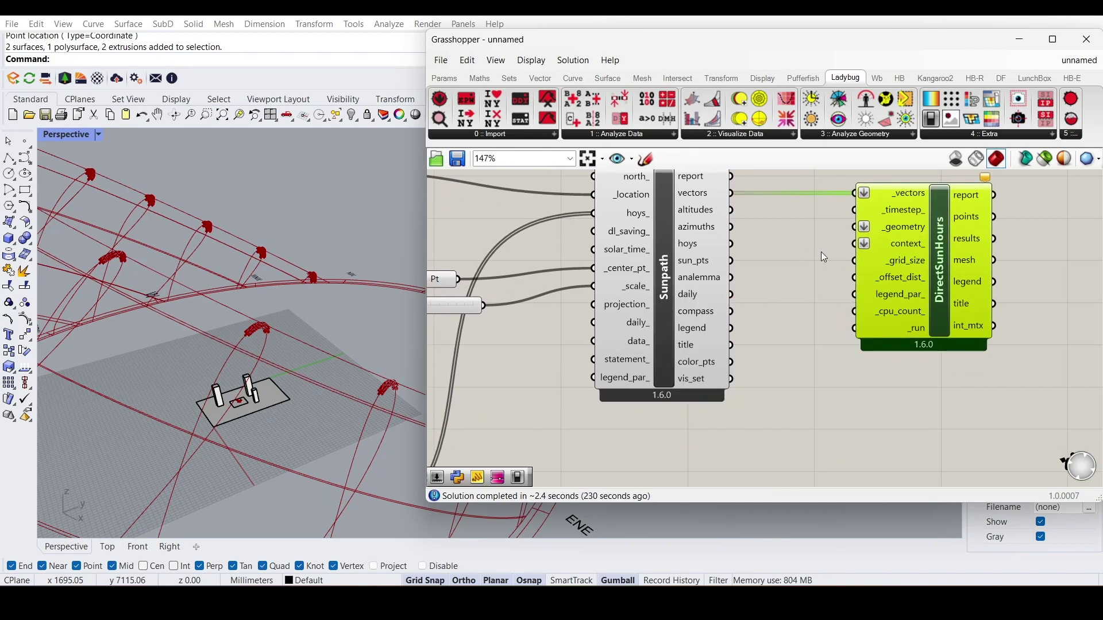
Add two Brep parameters between the Sunpath and DirectSunHours components.
double_click(808, 361)
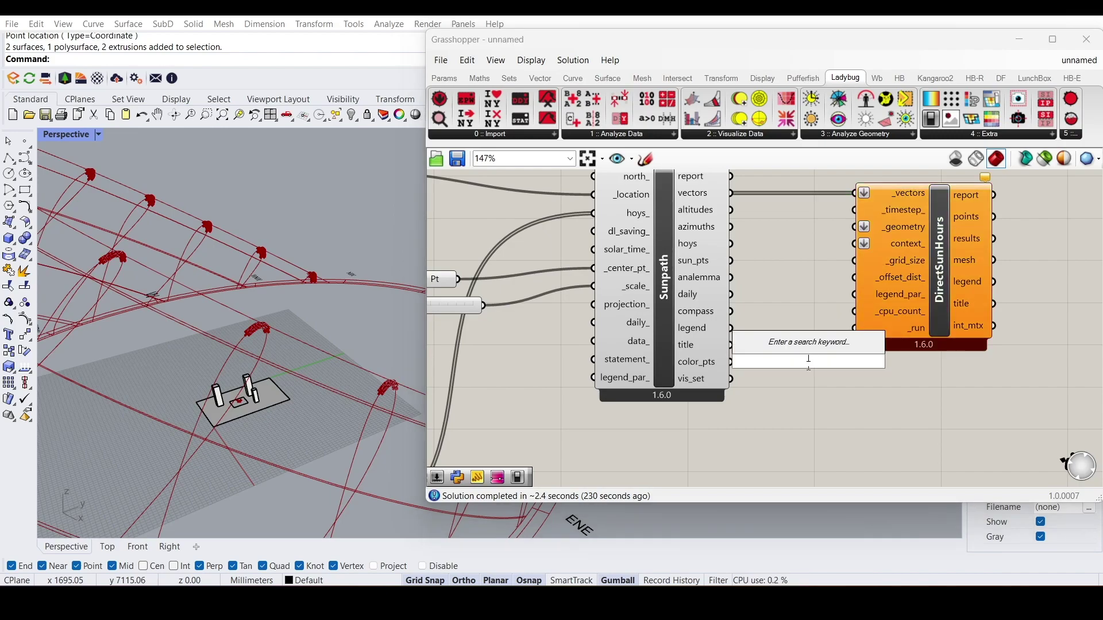
type("brep")
left_click(785, 313)
left_click_drag(798, 364, 790, 258)
left_click(795, 280)
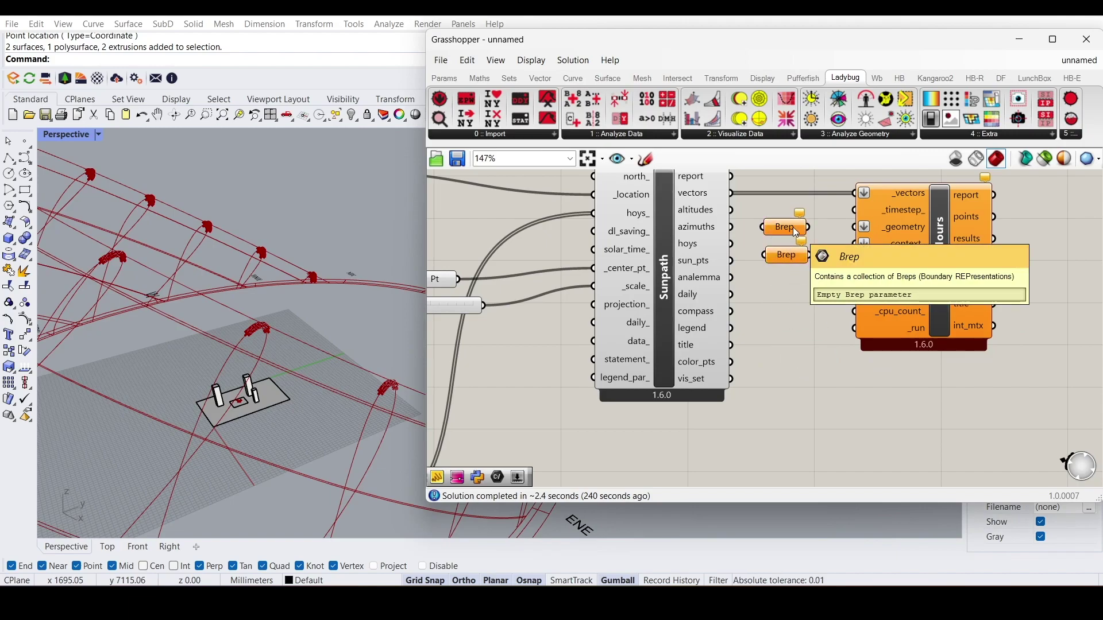
Reference the three towers and the large ground surface as multiple Breps in the lower Brep parameter.
right_click(792, 258)
left_click(848, 430)
scroll(221, 416, "up", 5)
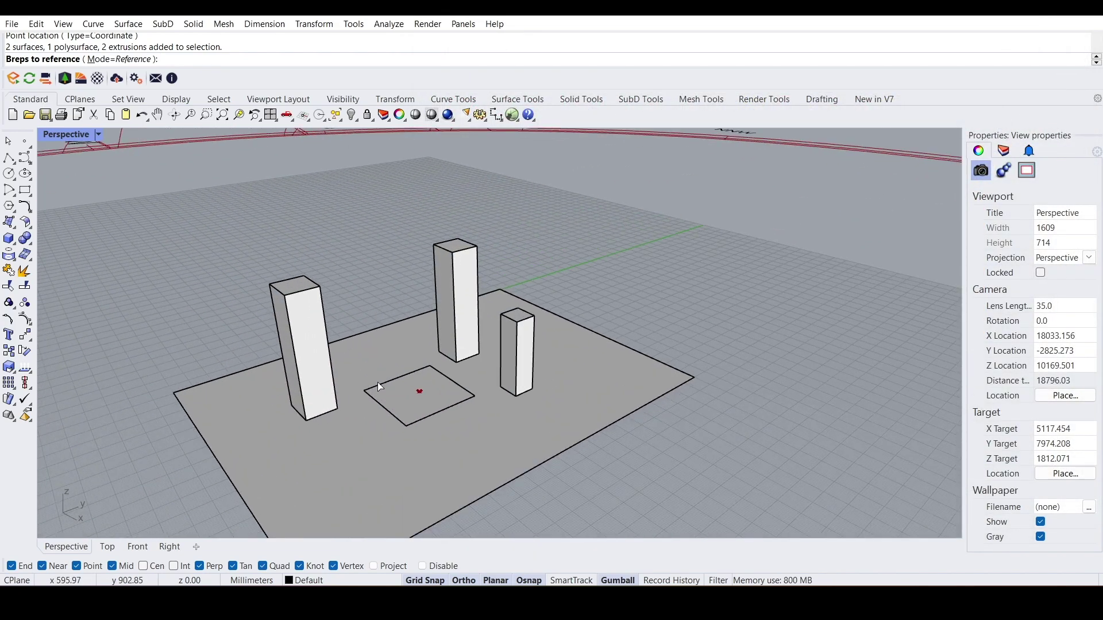
left_click(324, 370)
left_click(444, 312)
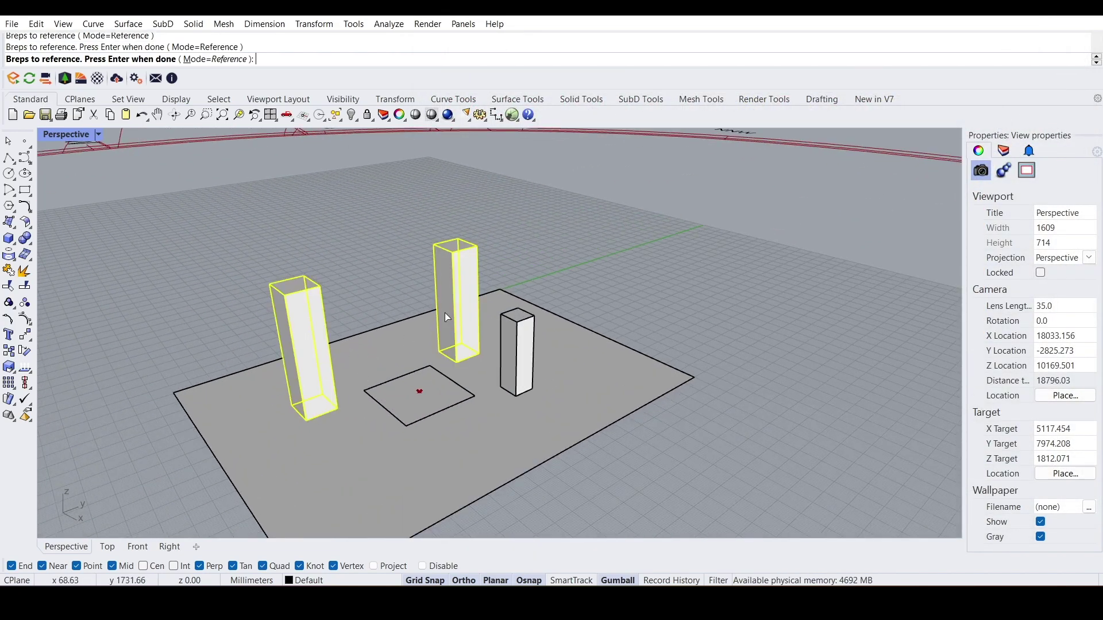
left_click(511, 354)
left_click(493, 443)
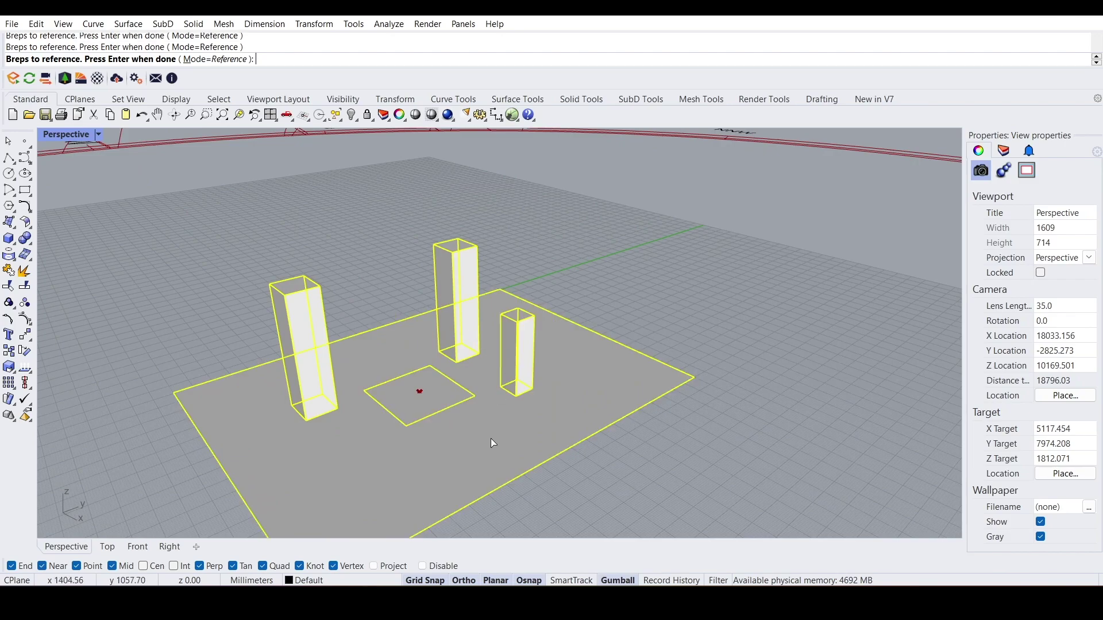
key("Return")
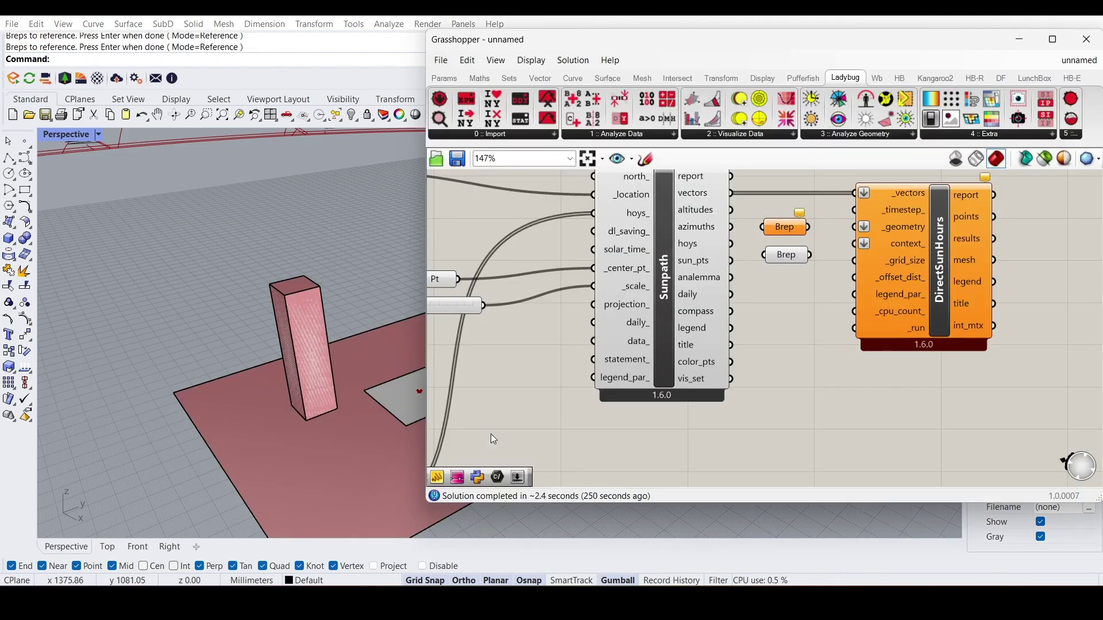
Reference the small rectangular surface between the towers in the upper Brep parameter.
scroll(276, 395, "down", 2)
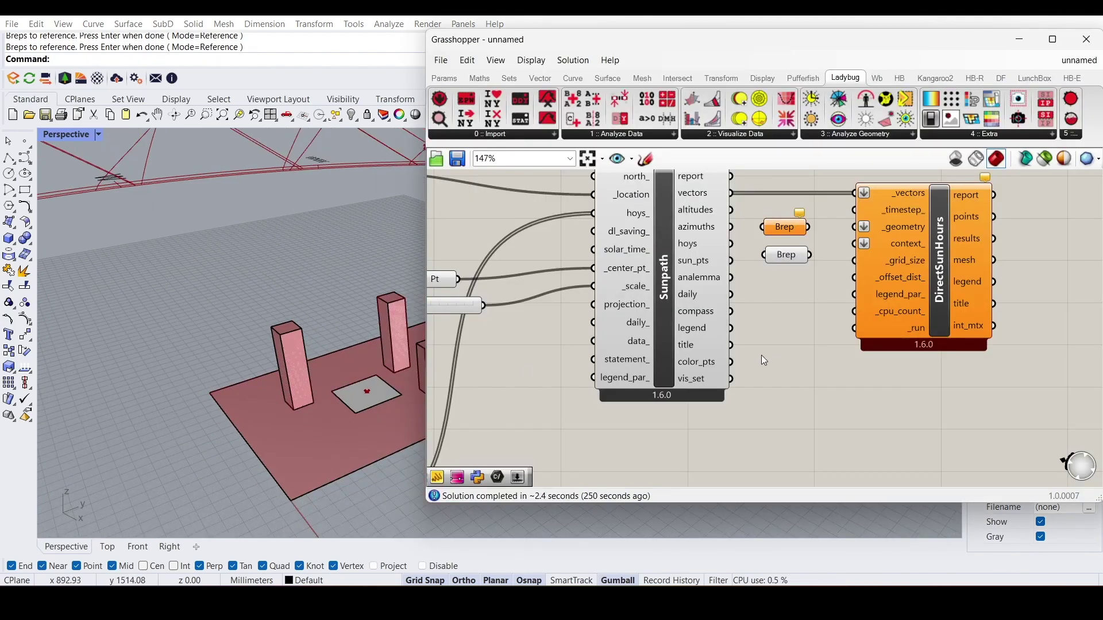
right_click(783, 228)
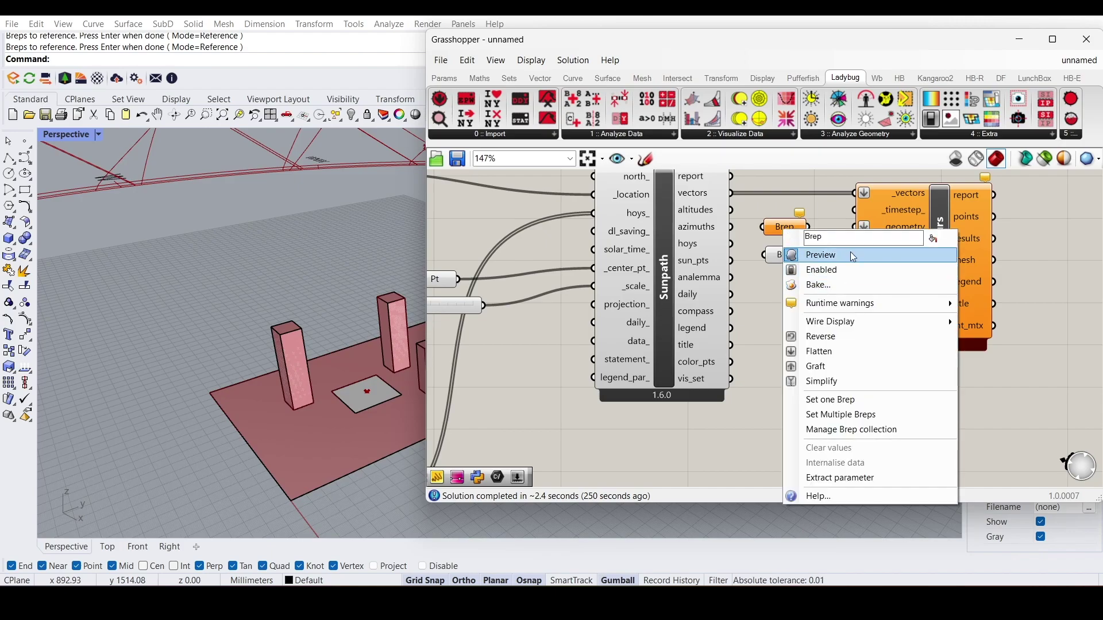
left_click(847, 415)
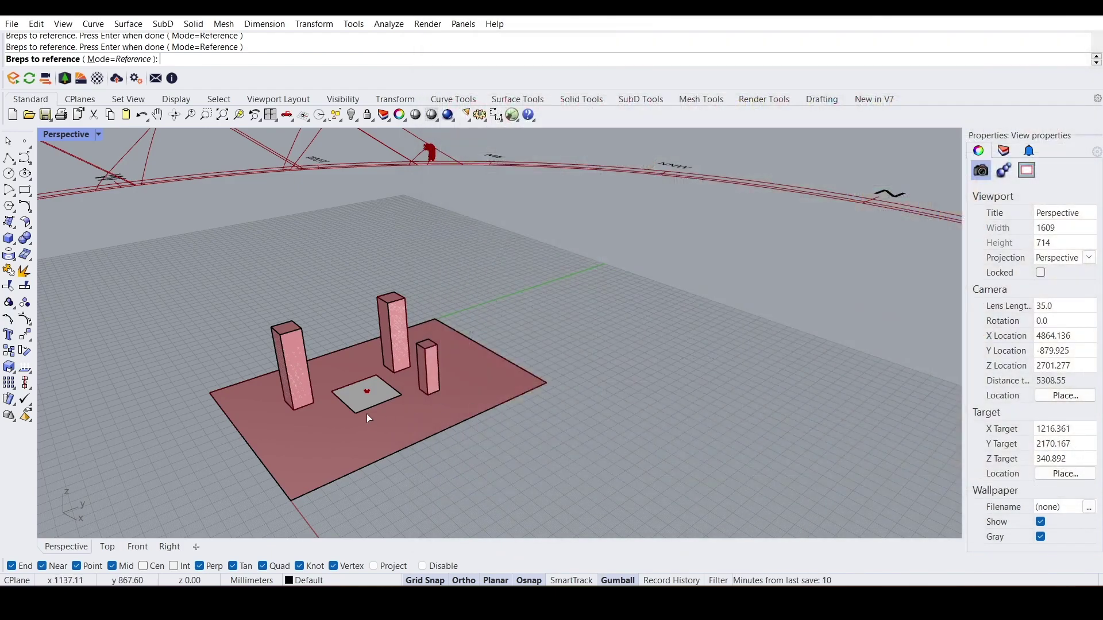
scroll(373, 397, "up", 5)
left_click(380, 373)
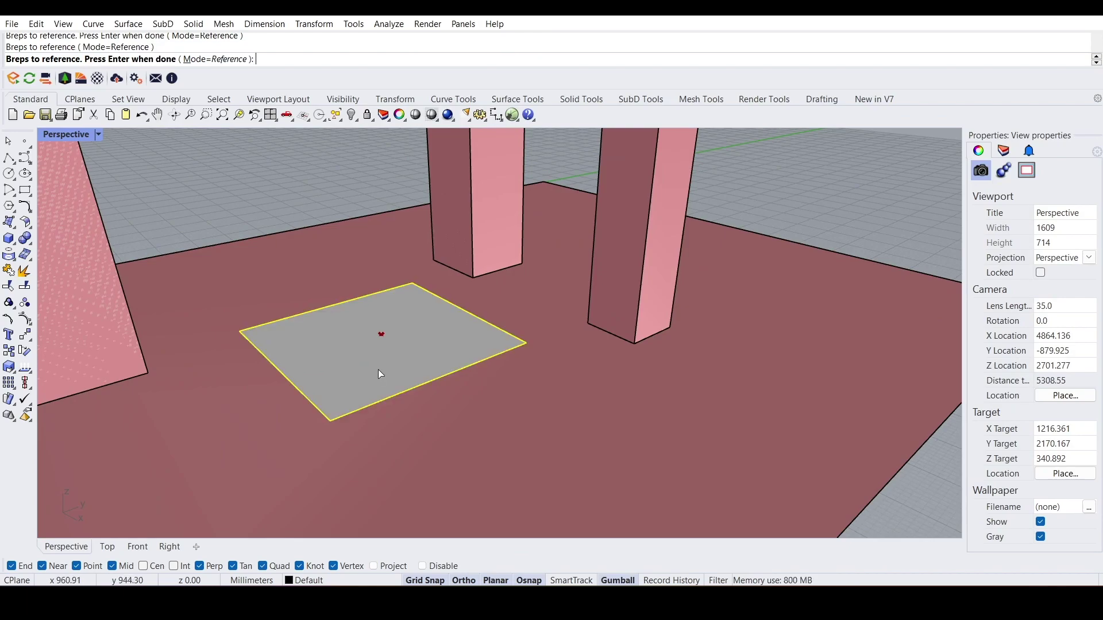
key("Return")
scroll(367, 364, "down", 4)
Connect the upper Brep to the DirectSunHours _geometry input and the lower Brep to its context_ input.
left_click(782, 231)
left_click(787, 258)
left_click(774, 353)
left_click(786, 228)
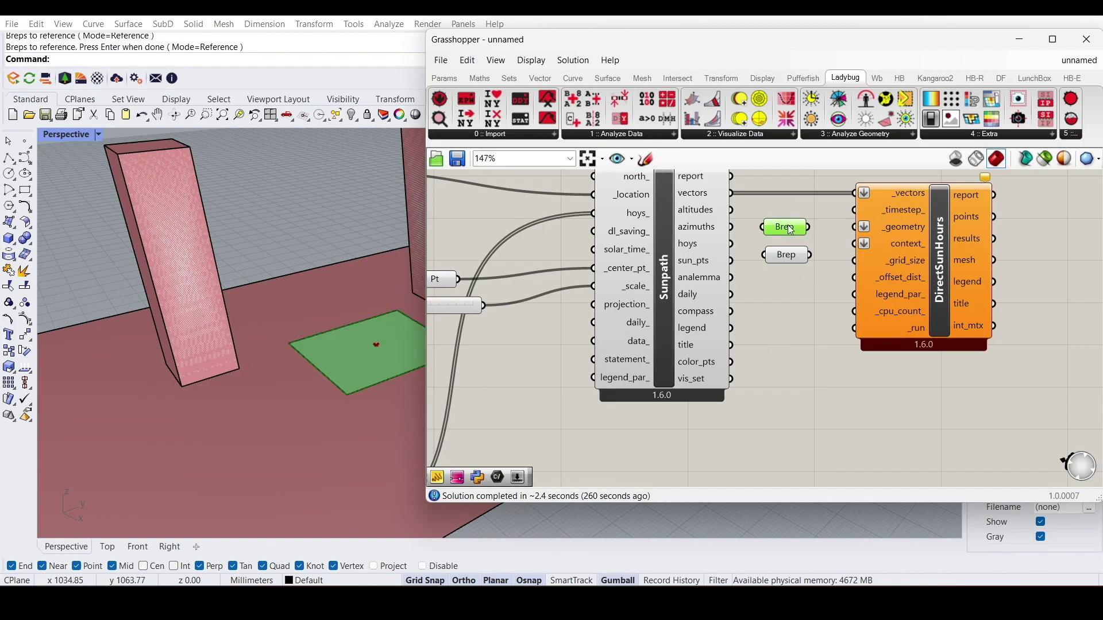
left_click_drag(811, 228, 852, 230)
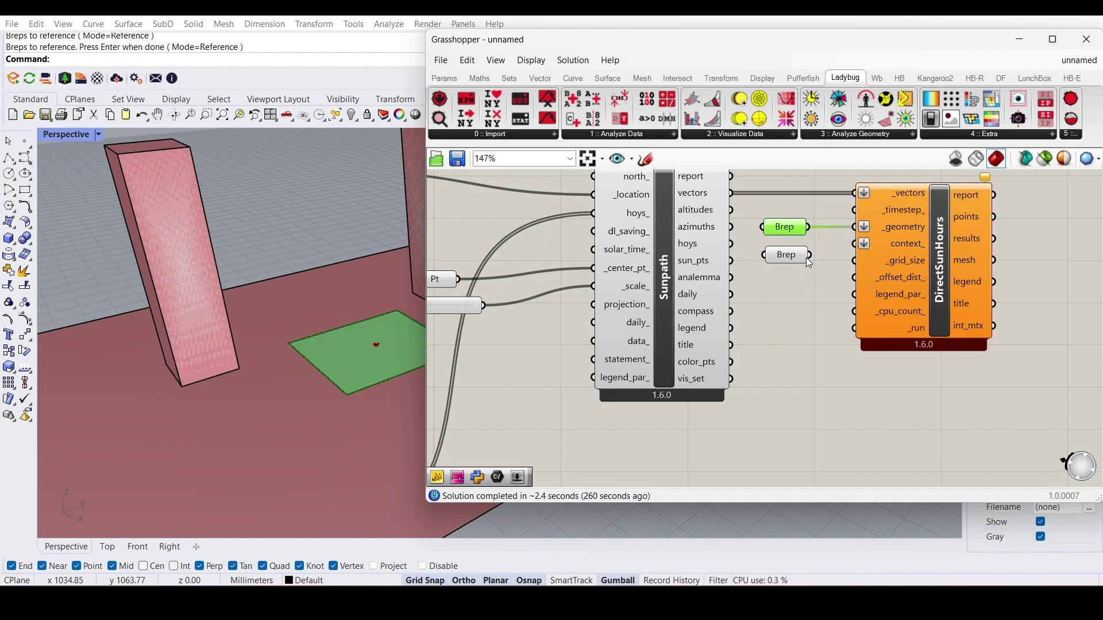
mouse_move(805, 262)
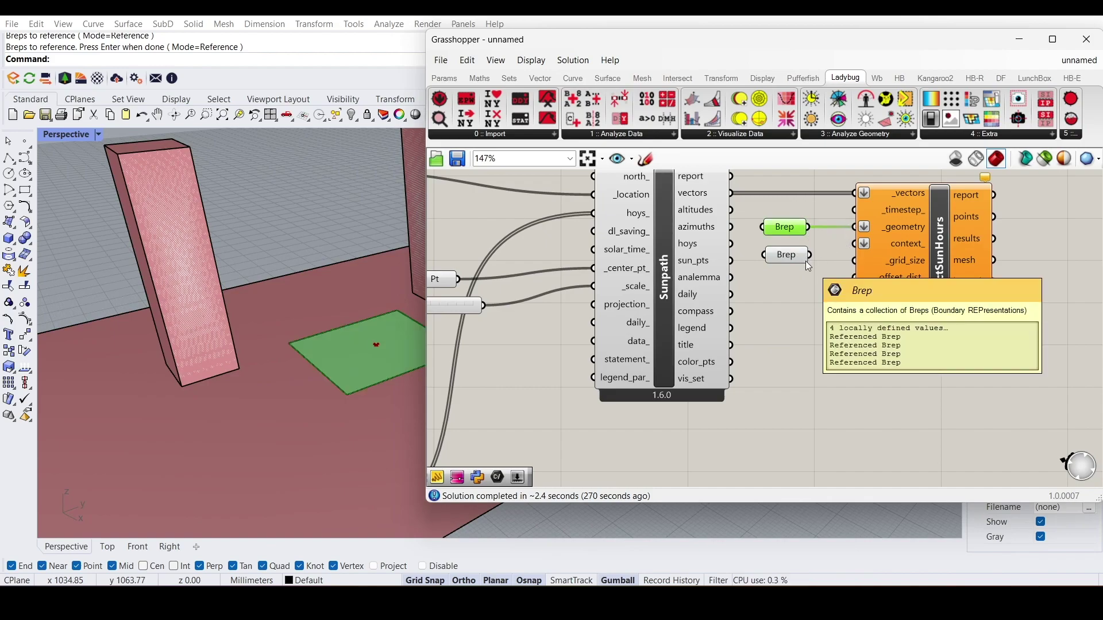
left_click_drag(811, 256, 854, 244)
left_click(832, 301)
Examine the referenced towers, ground and small analysis surface in relation to the surrounding sun path.
scroll(223, 341, "down", 5)
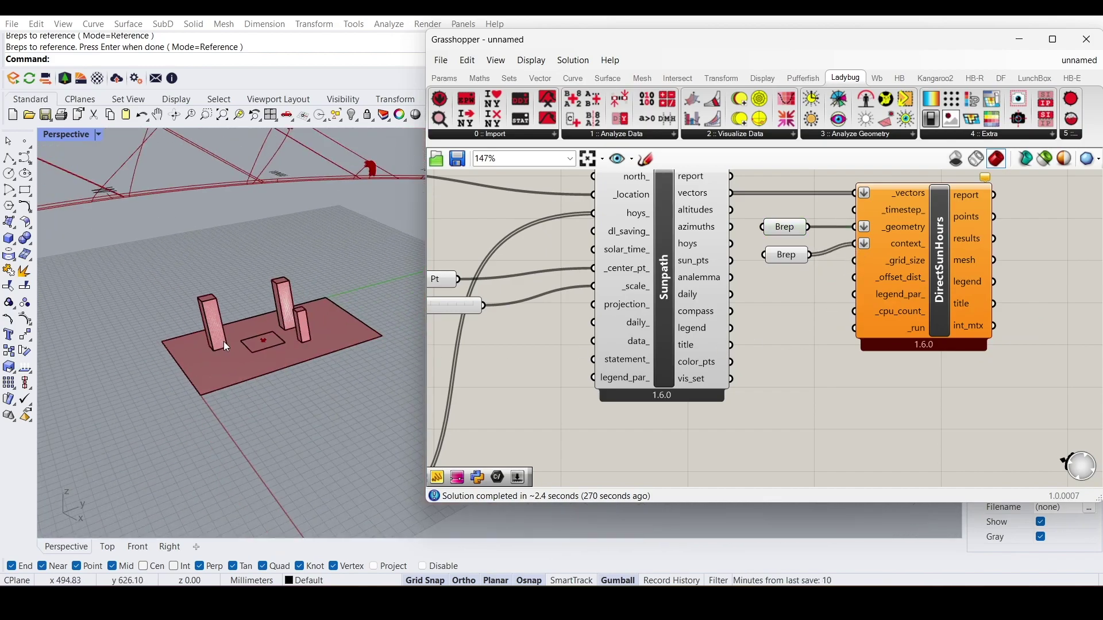
scroll(263, 335, "up", 3)
scroll(262, 339, "down", 1)
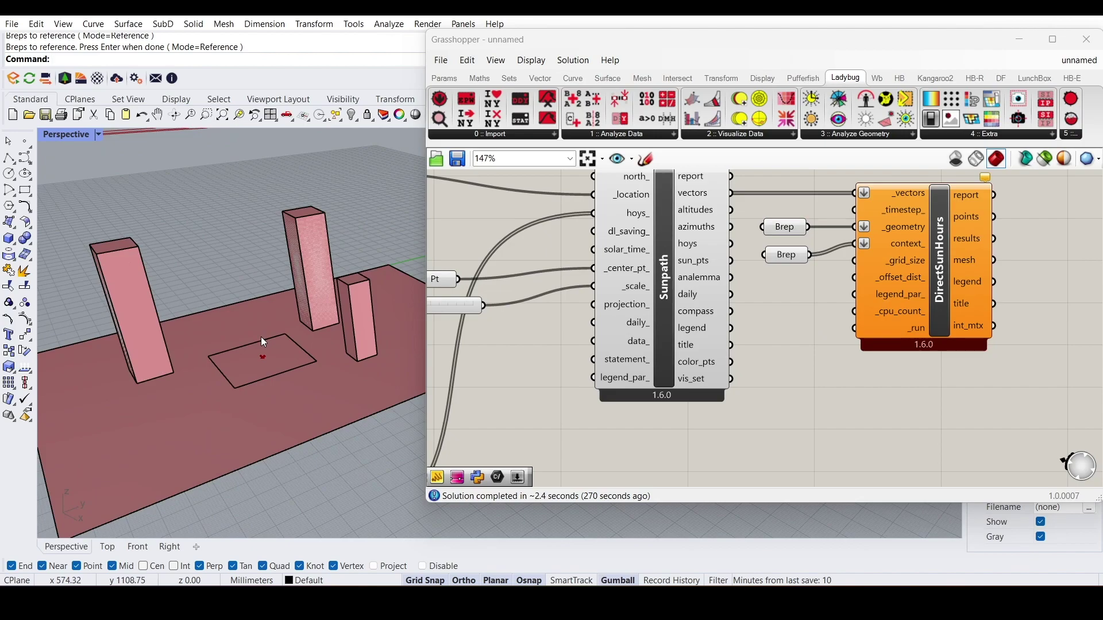
right_click_drag(270, 299, 253, 302)
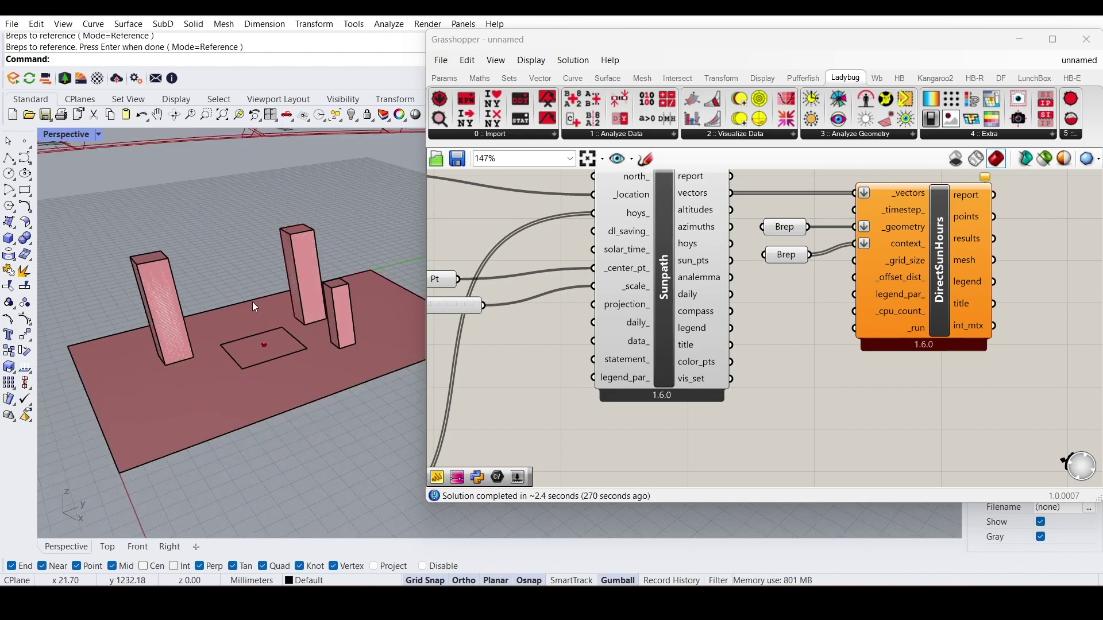
scroll(253, 301, "down", 6)
scroll(166, 180, "up", 3)
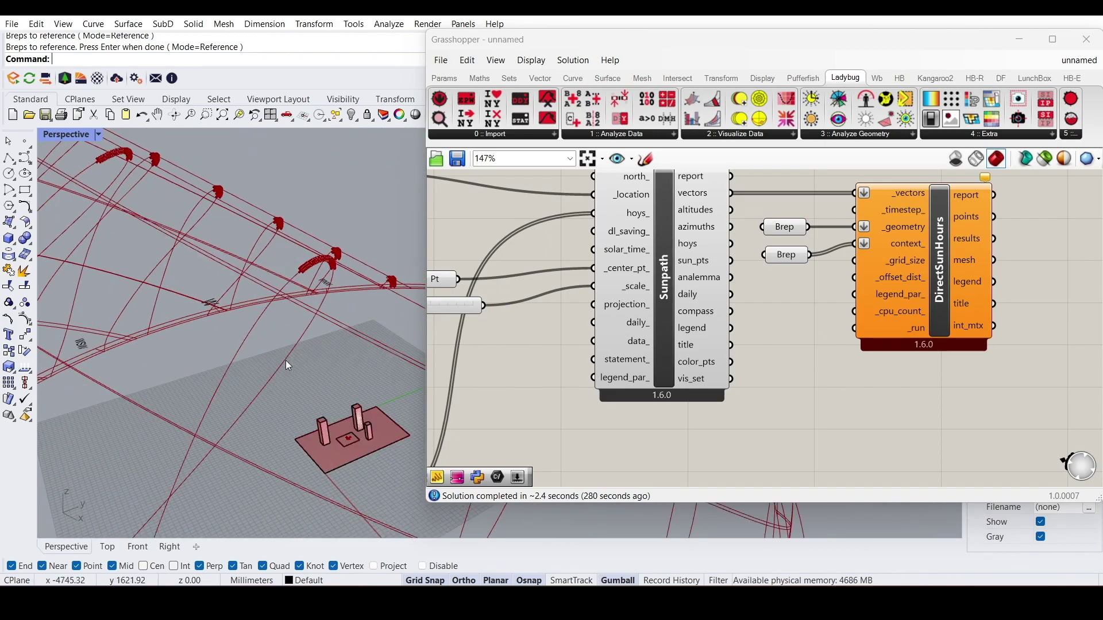
scroll(343, 439, "up", 5)
left_click(379, 454)
scroll(305, 440, "down", 2)
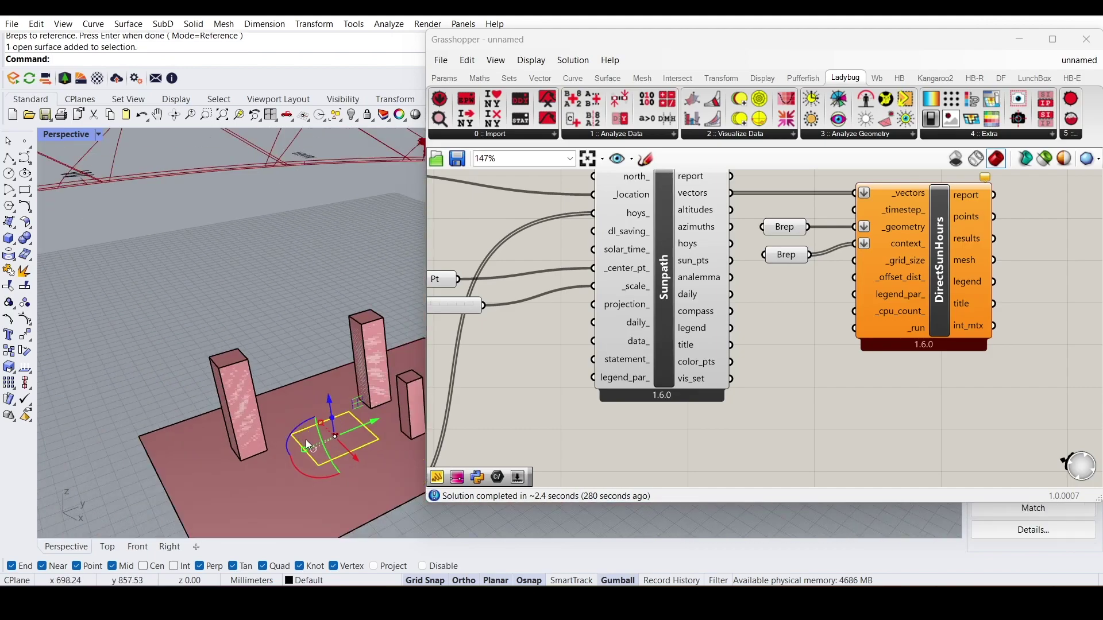
left_click(395, 530)
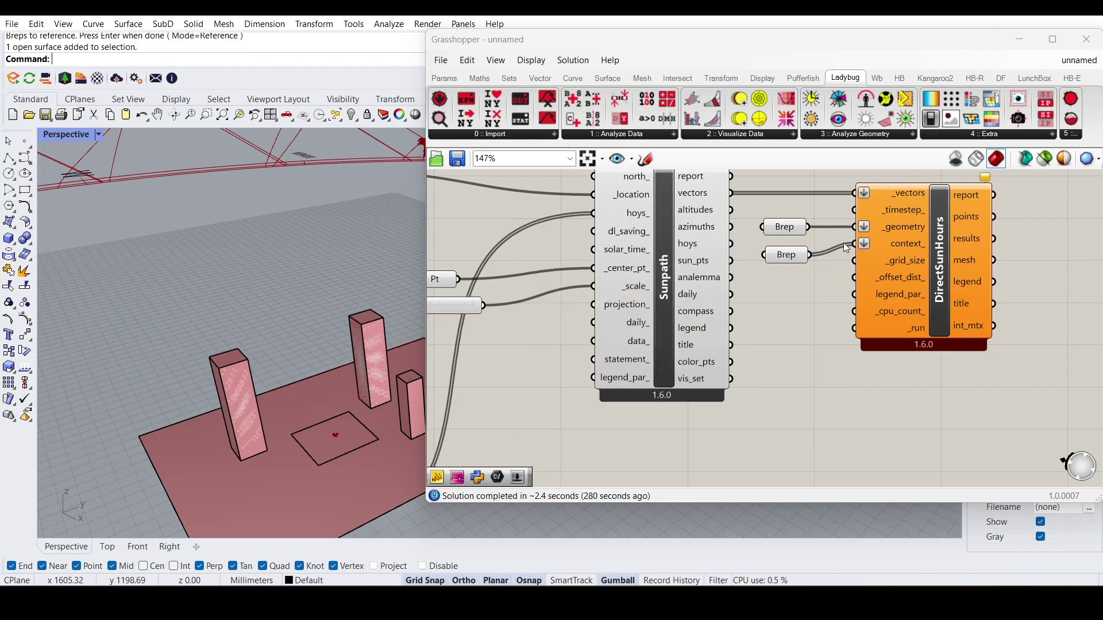
Move the lower Brep parameter slightly closer beneath the upper one.
left_click_drag(786, 255, 787, 247)
left_click(790, 325)
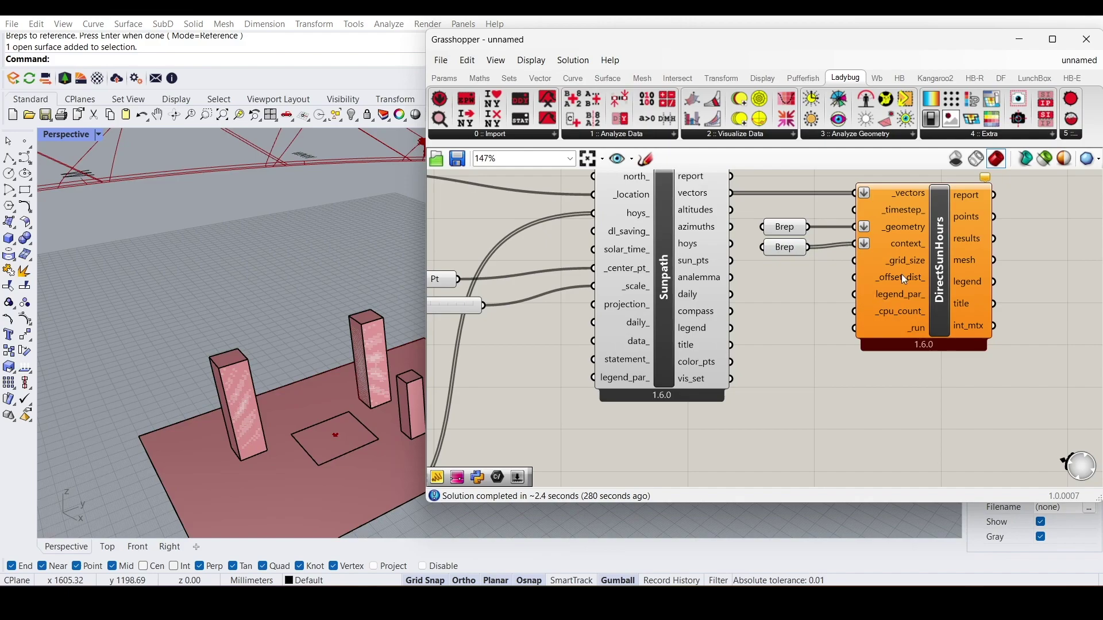
Examine the ground surface's near corner against the construction grid to judge a suitable analysis grid size.
scroll(305, 357, "down", 5)
mouse_move(305, 358)
right_mouse_down()
mouse_move(347, 410)
mouse_move(304, 366)
right_mouse_up()
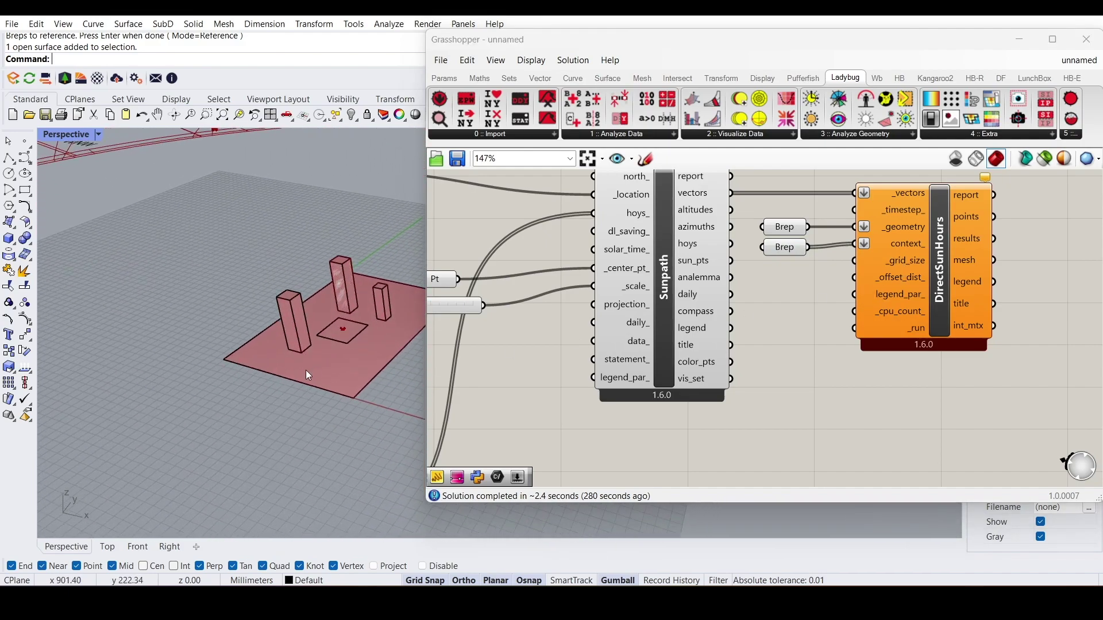
scroll(374, 399, "up", 8)
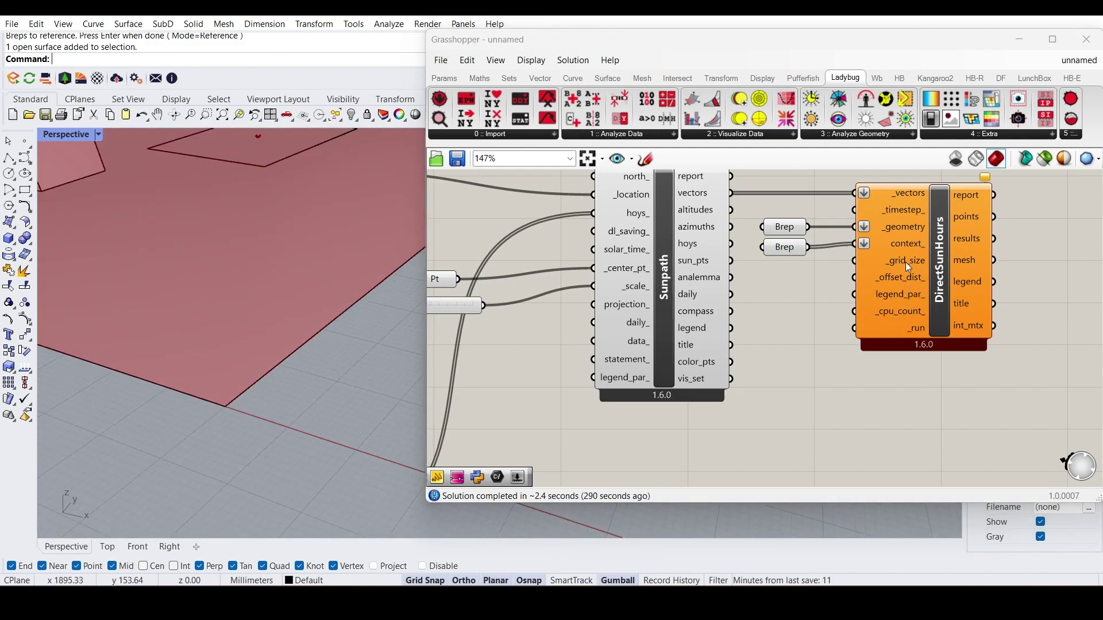
right_click_drag(229, 412, 229, 379)
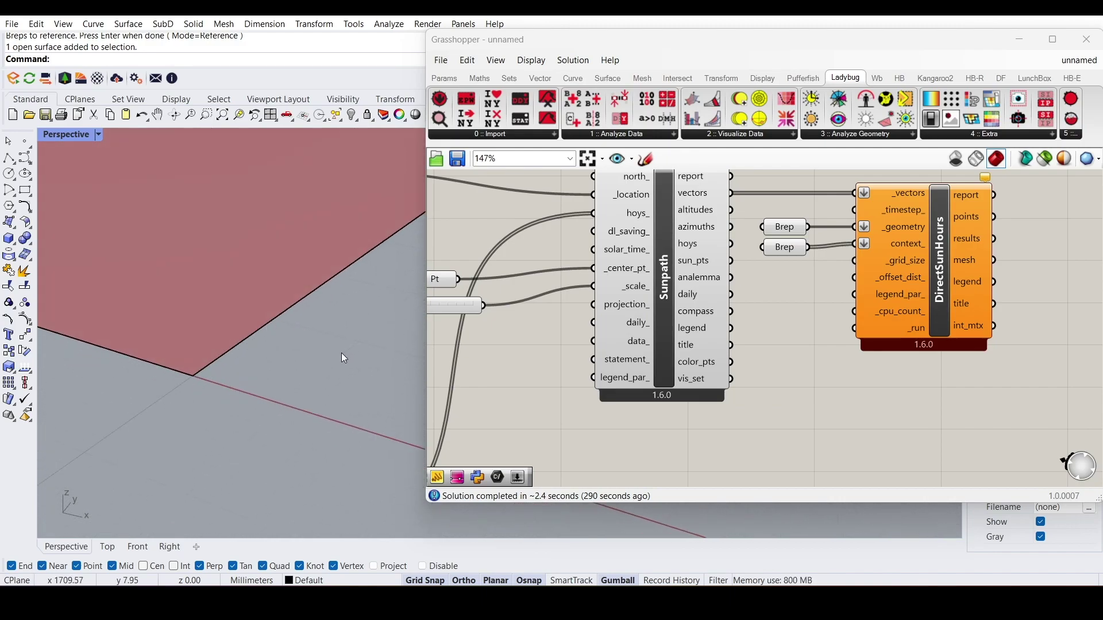
scroll(298, 402, "down", 15)
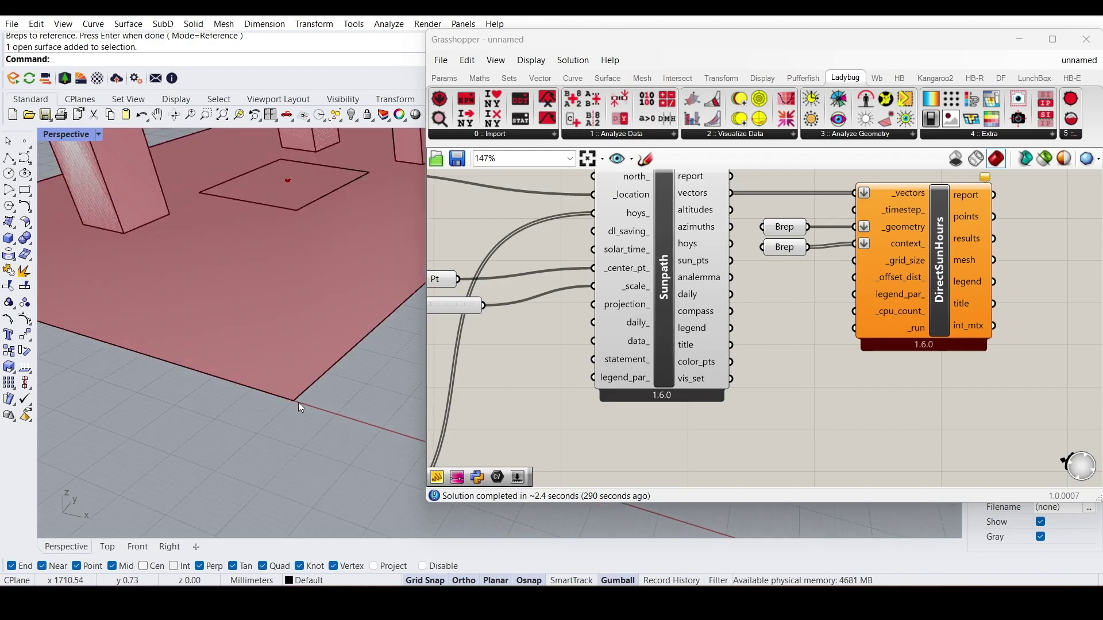
scroll(298, 399, "up", 10)
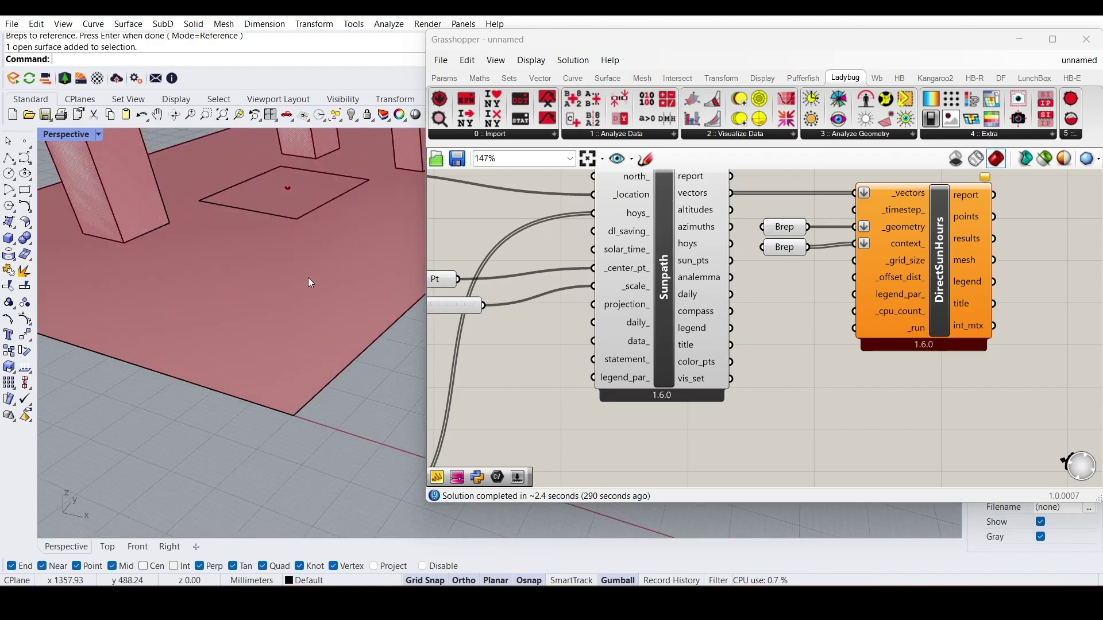
scroll(313, 415, "up", 5)
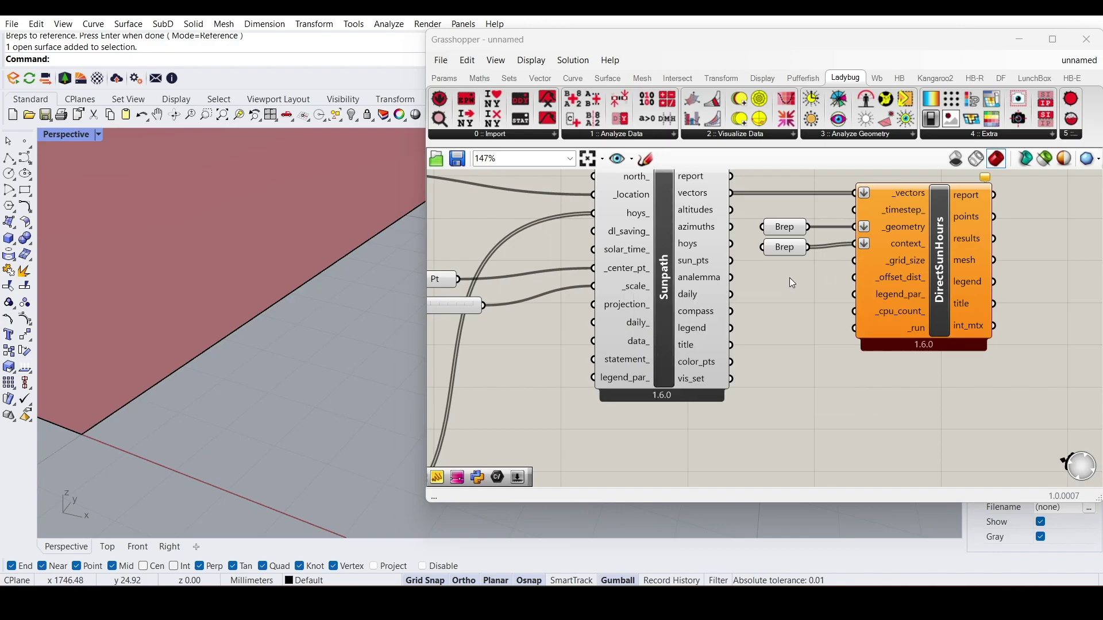
scroll(267, 380, "down", 5)
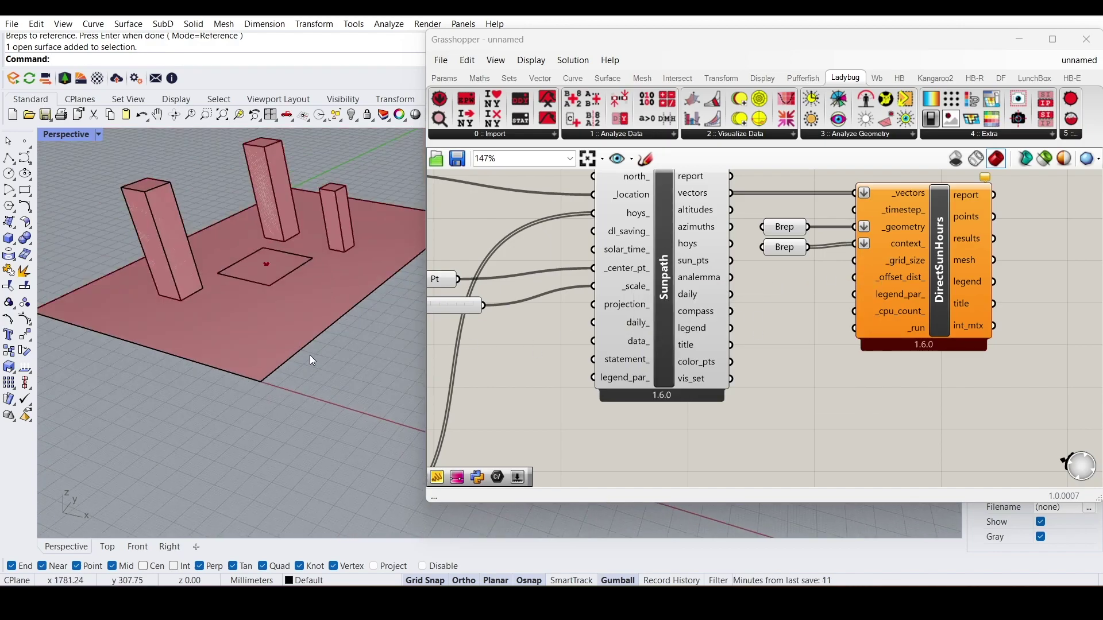
scroll(277, 388, "up", 5)
scroll(310, 396, "up", 3)
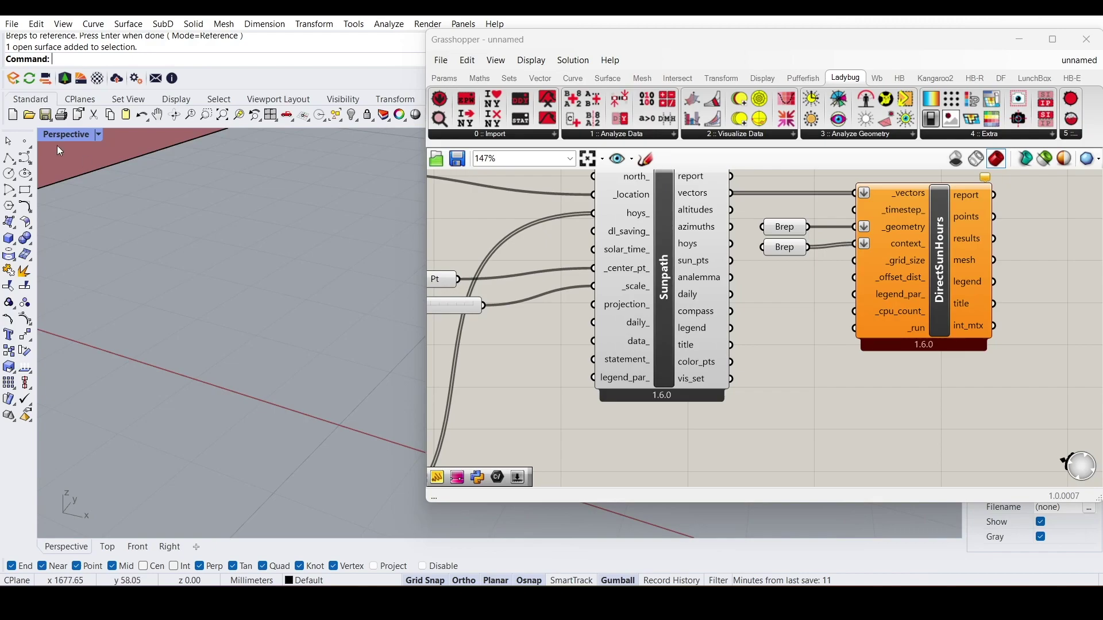
left_click(8, 157)
left_click(340, 425)
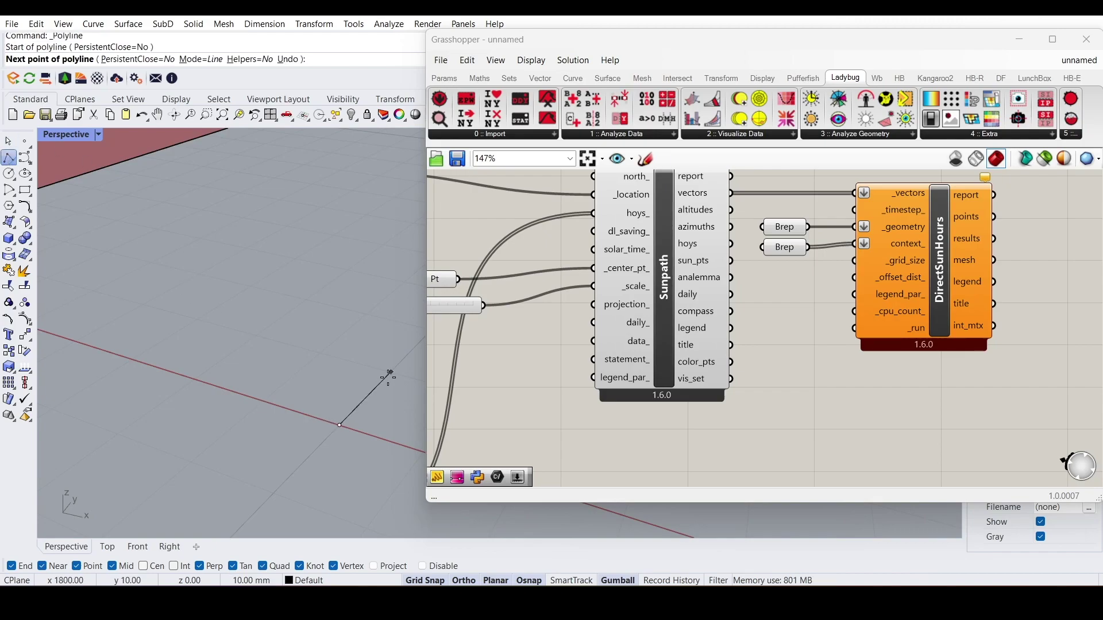
key("Escape")
scroll(247, 409, "down", 3)
scroll(295, 411, "up", 3)
Add a number slider with the value 100 below the two Brep parameters.
double_click(806, 292)
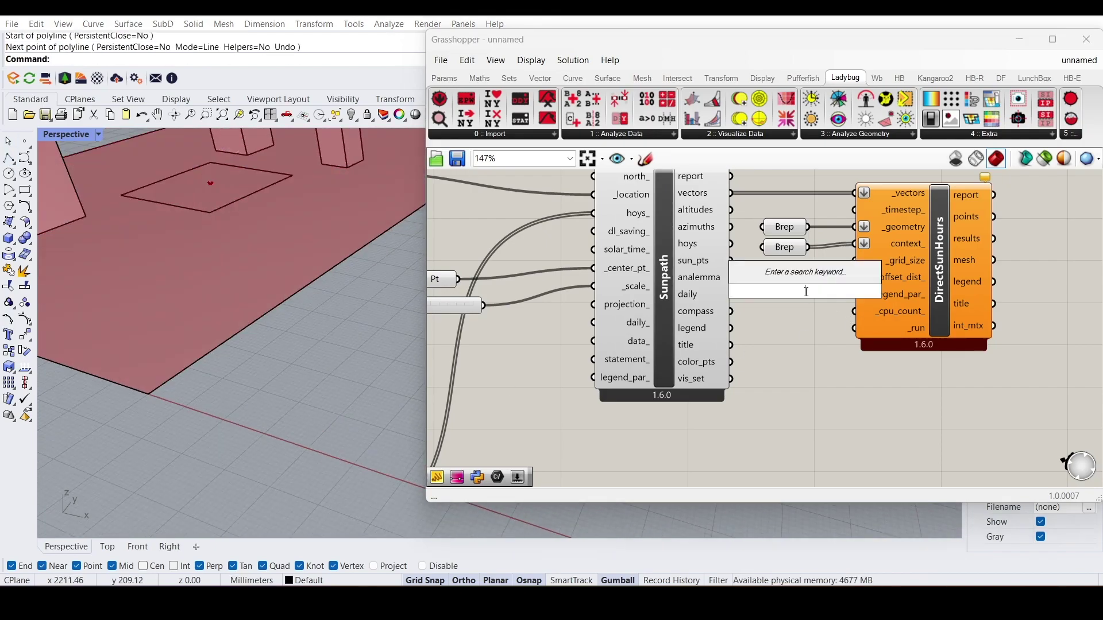
type("100")
key("Return")
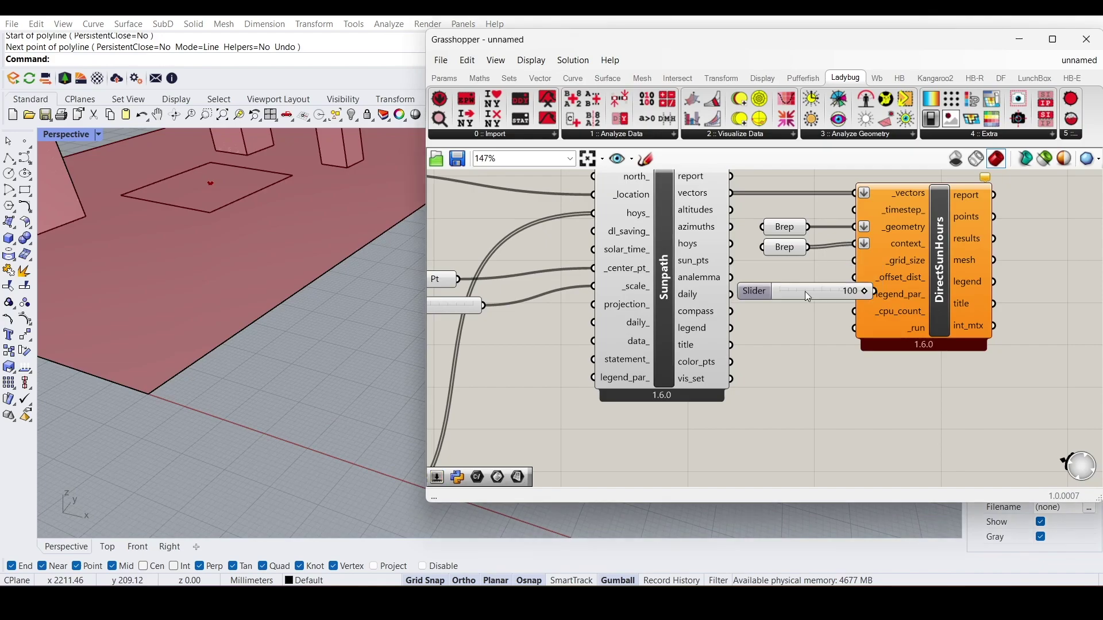
Shift DirectSunHours with its Breps and slider farther from Sunpath, and connect the slider to its _grid_size input.
scroll(800, 324, "down", 3)
left_click_drag(920, 361, 797, 231)
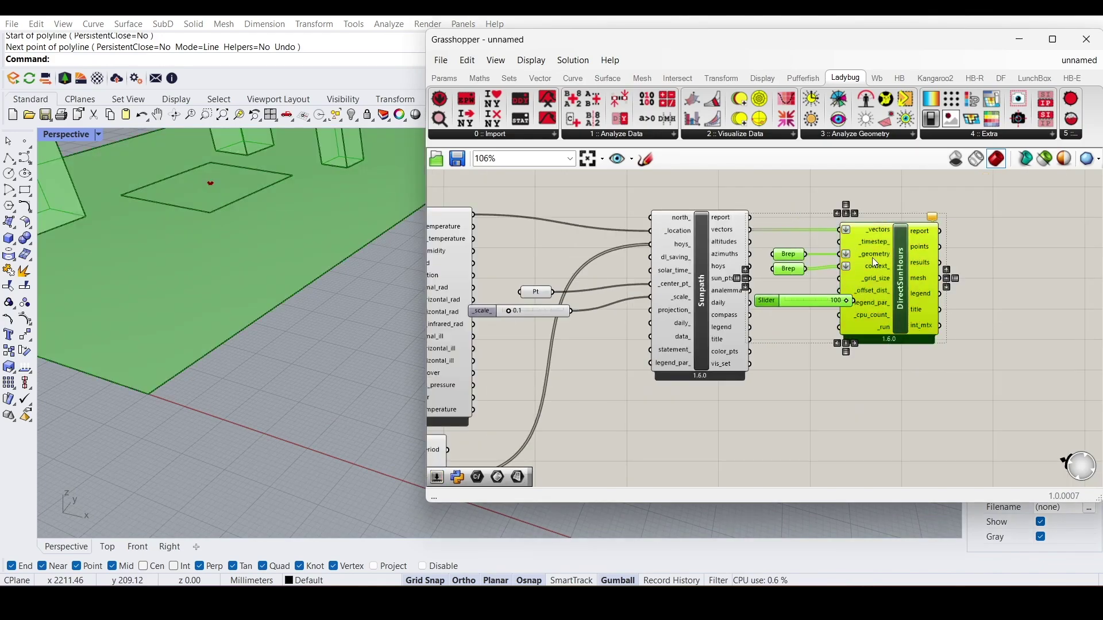
left_click_drag(871, 257, 927, 251)
left_click(895, 357)
left_click_drag(865, 296, 895, 271)
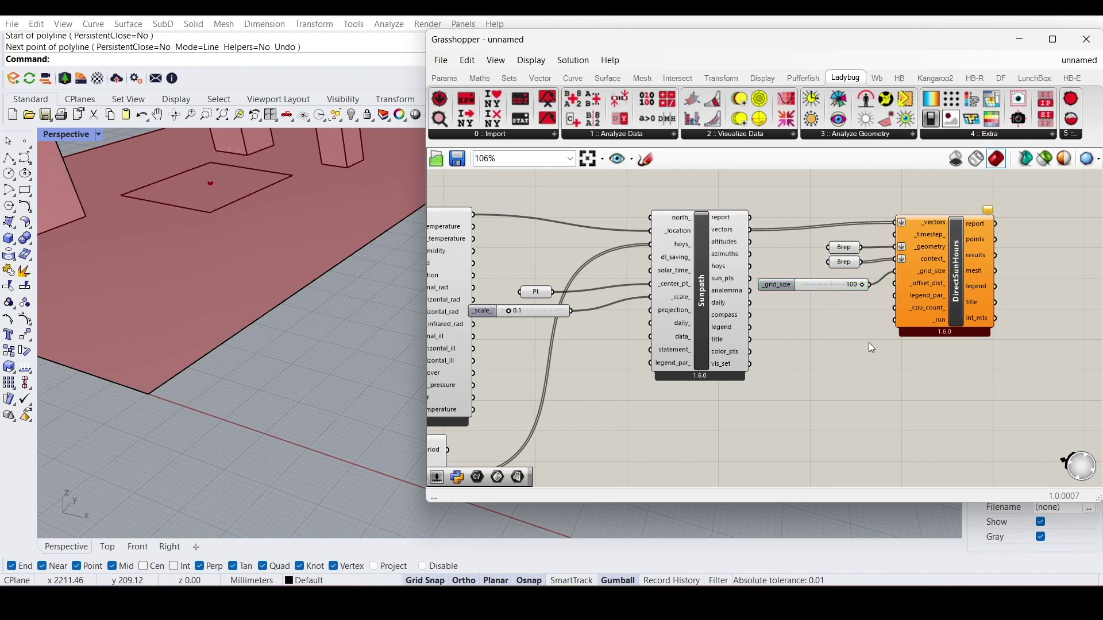
left_click(869, 343)
Add a Boolean Toggle below the grid size slider and connect it to the DirectSunHours _run input.
scroll(902, 298, "up", 3)
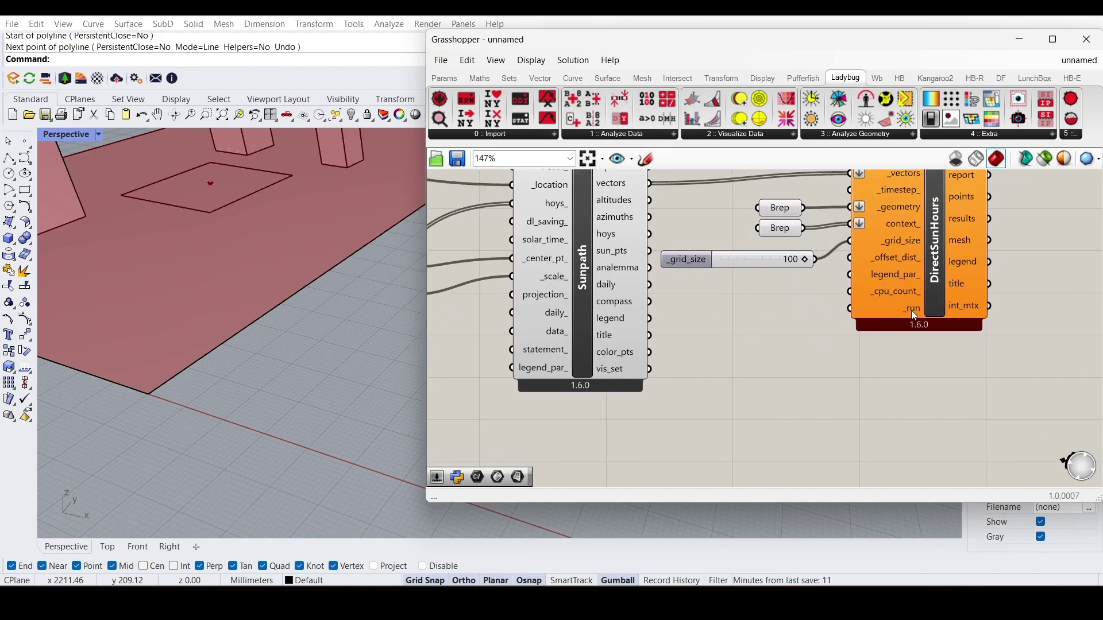
double_click(790, 358)
type("boo")
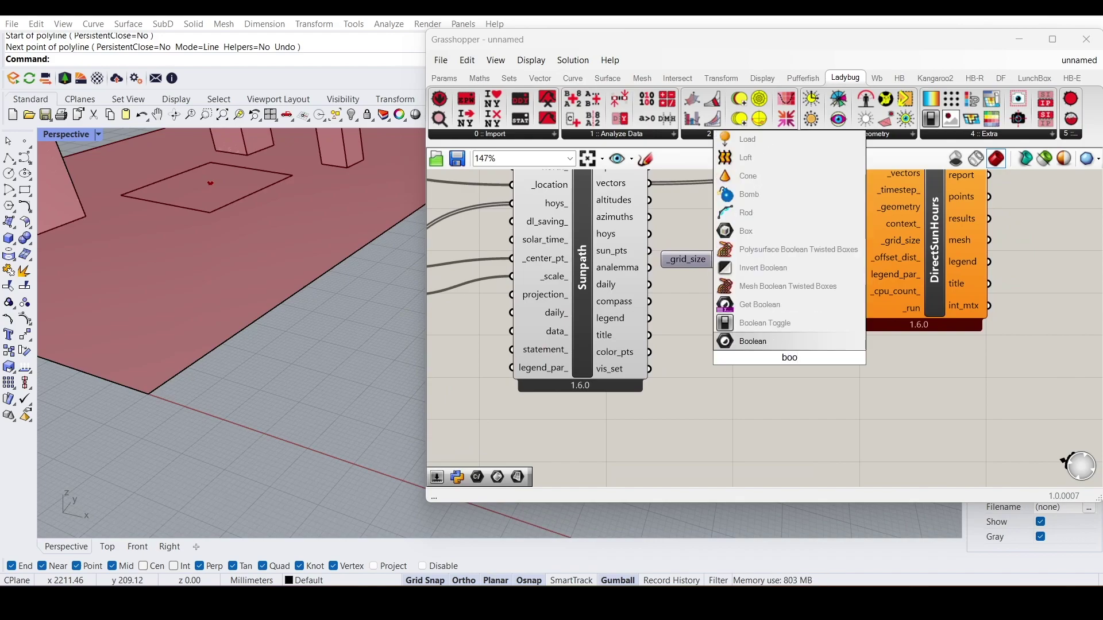
key("Up")
key("Return")
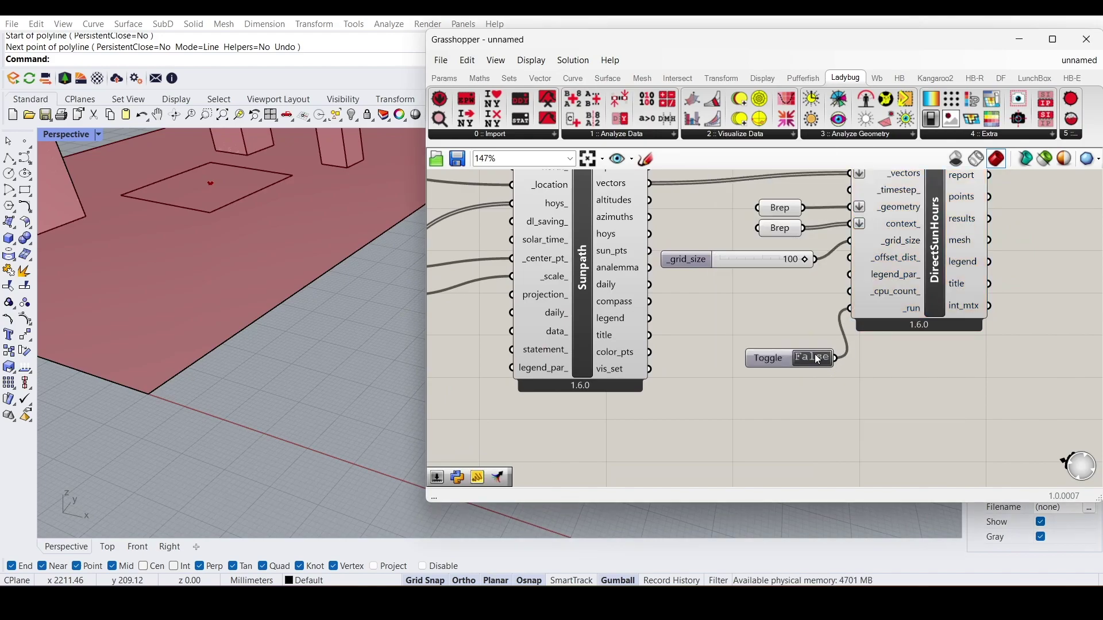
scroll(815, 360, "down", 2)
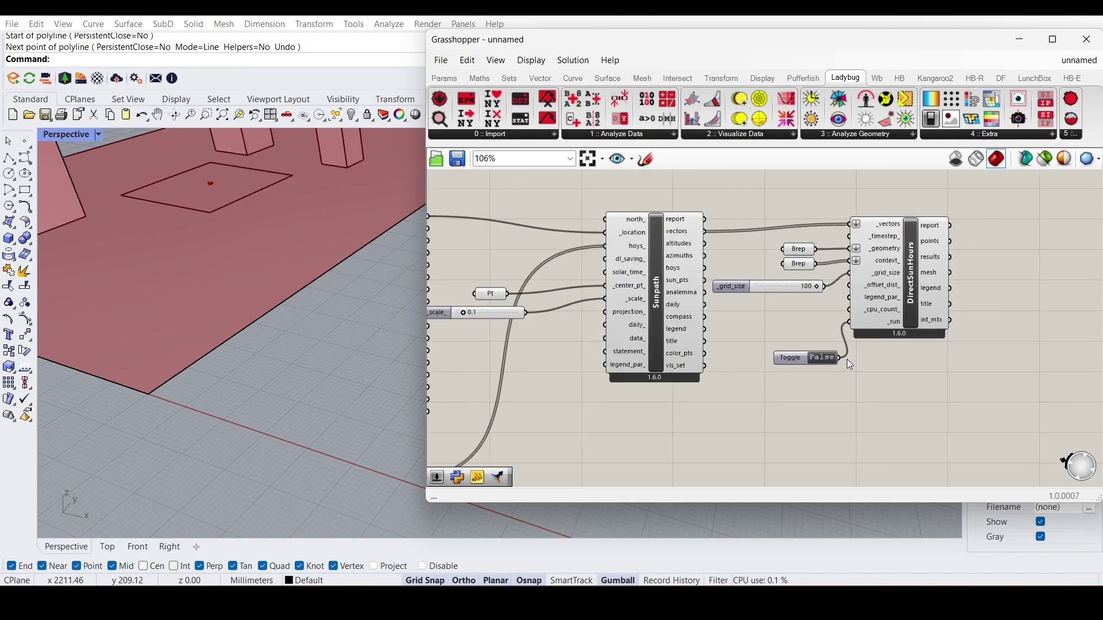
Shift the DirectSunHours component slightly farther from its Brep, slider and toggle inputs.
mouse_move(905, 281)
left_mouse_down()
mouse_move(922, 281)
mouse_move(907, 300)
left_mouse_up()
left_click(929, 371)
scroll(885, 305, "up", 2)
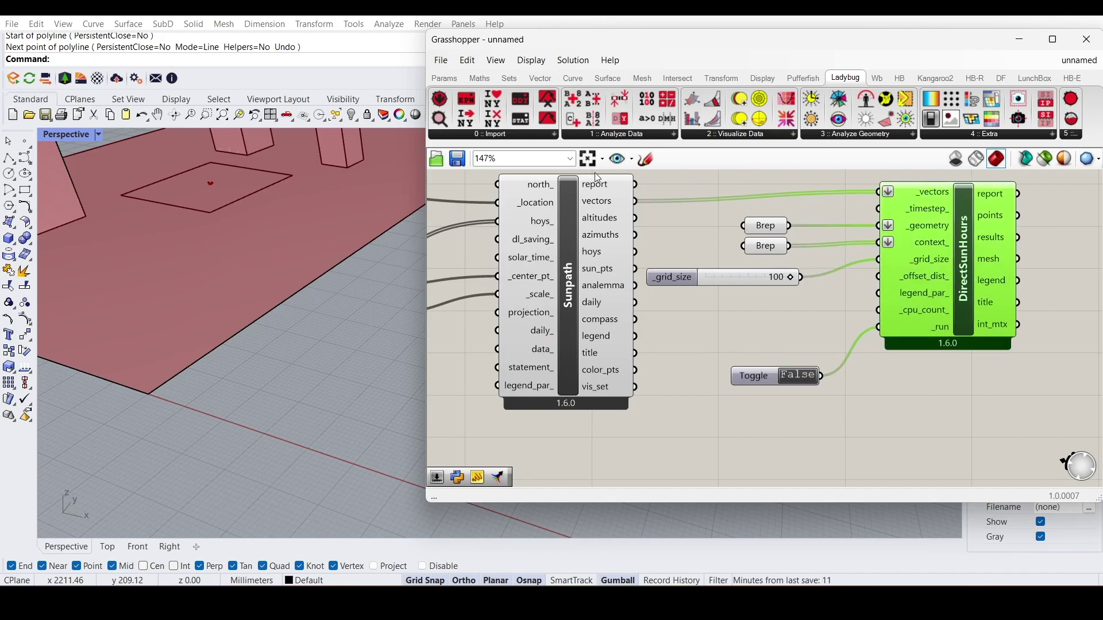
left_click(653, 136)
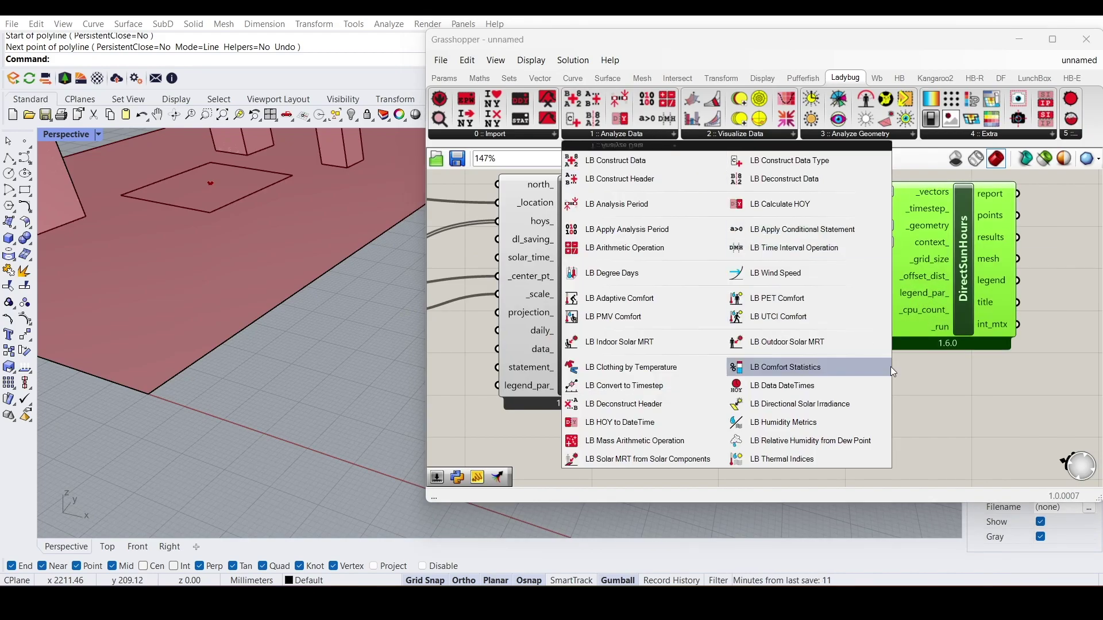
left_click(902, 388)
double_click(887, 400)
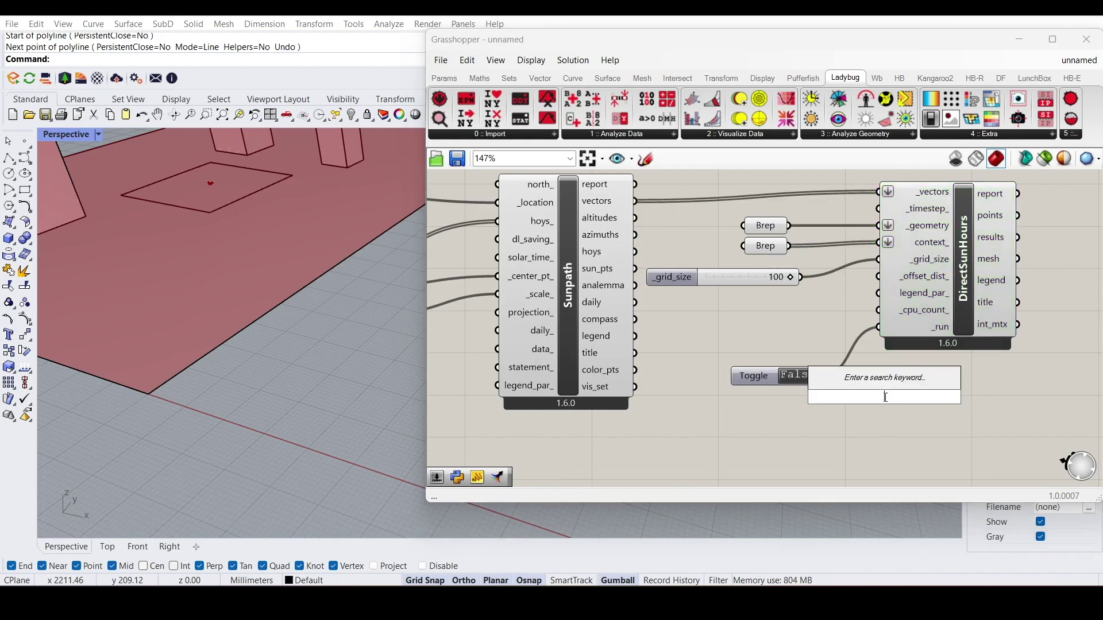
type("legen")
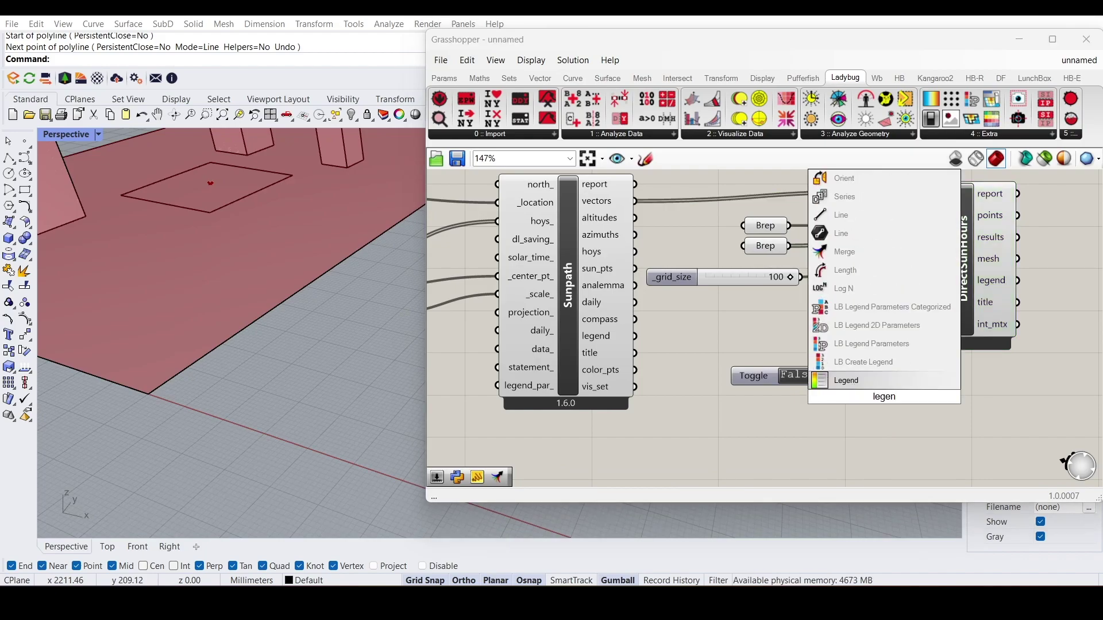
left_click(877, 370)
scroll(793, 377, "down", 2)
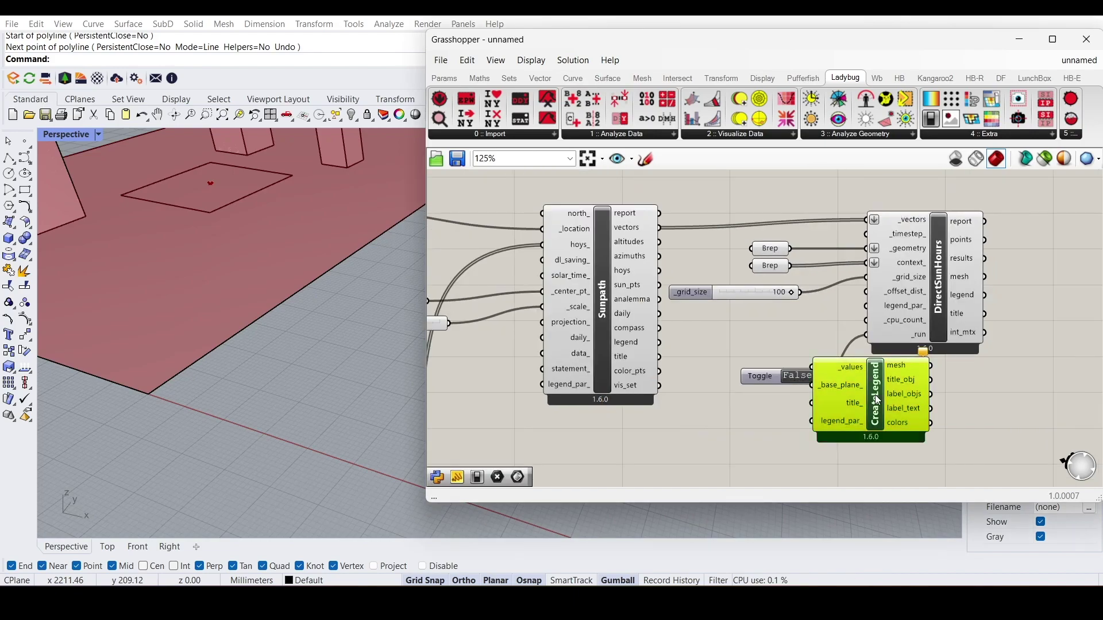
key("Delete")
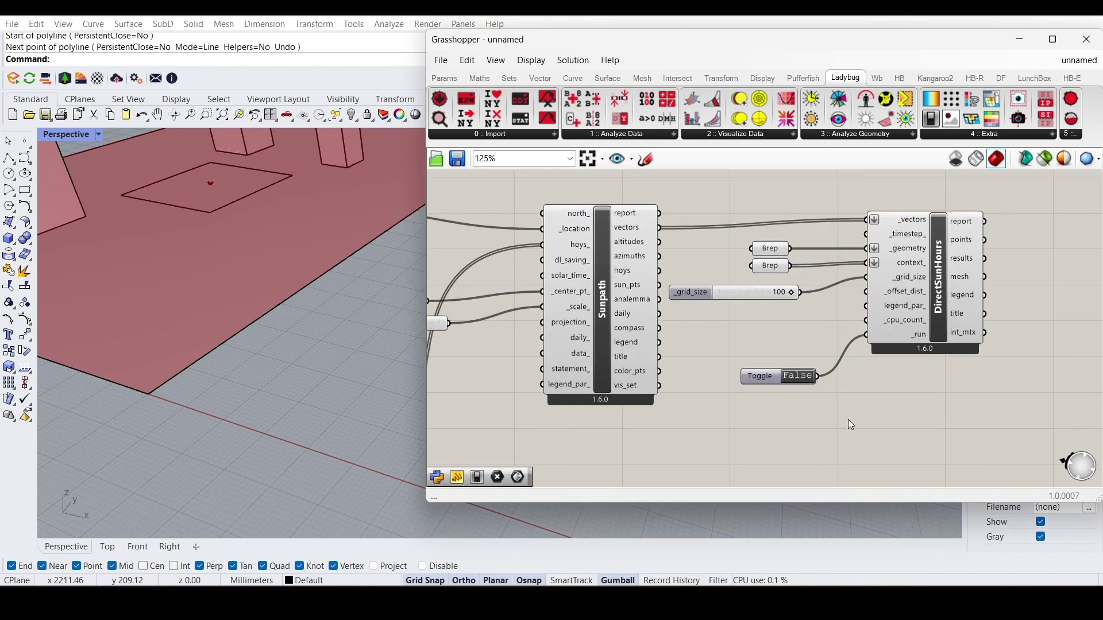
Add an LB Legend Parameters component below the toggle and connect its leg_par output to the DirectSunHours legend_par_ input.
double_click(775, 443)
type("legen")
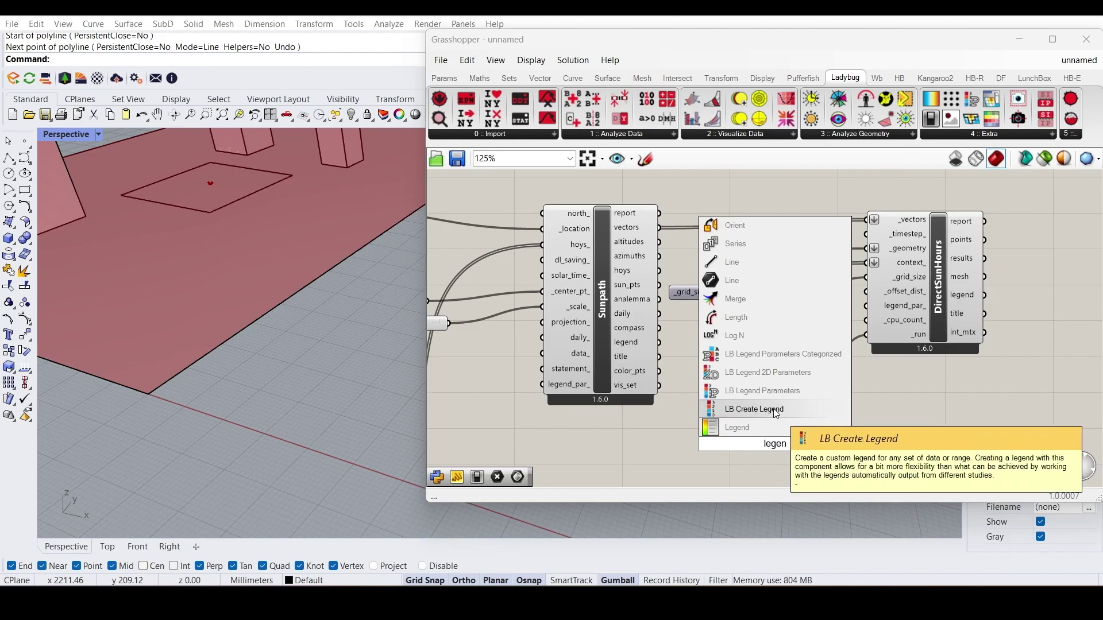
left_click(756, 392)
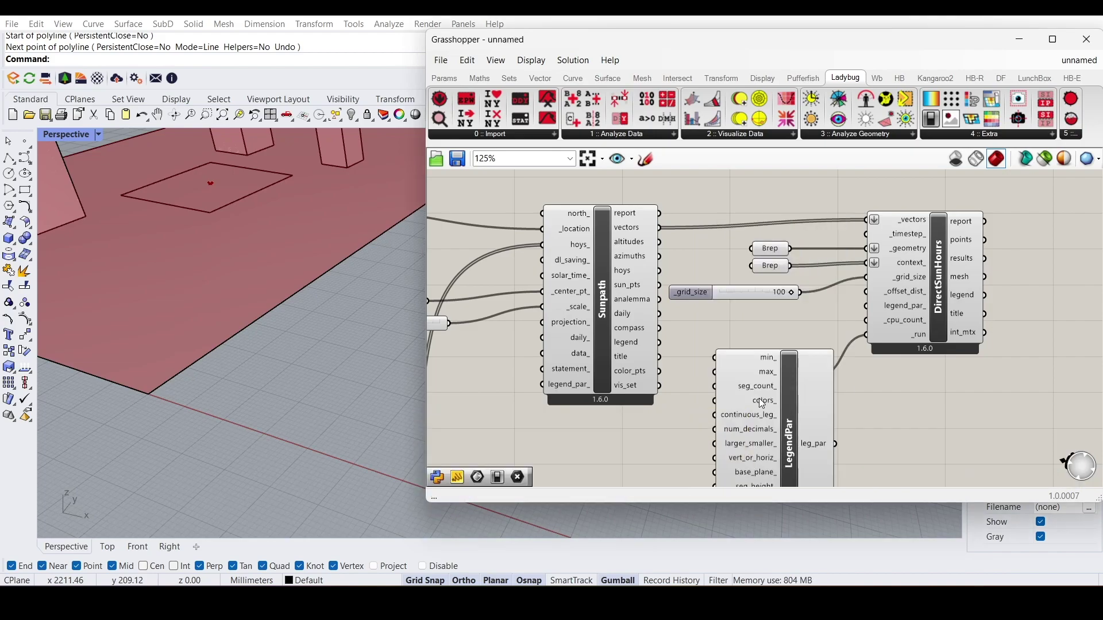
scroll(757, 394, "down", 2)
right_click_drag(794, 399, 733, 387)
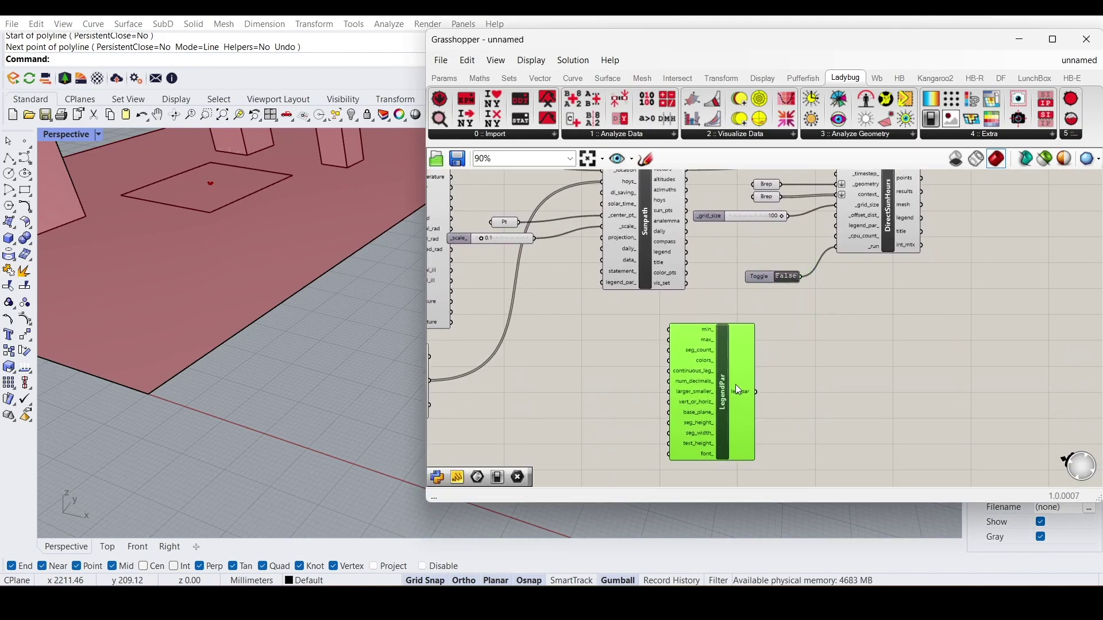
scroll(746, 368, "up", 1)
left_click_drag(760, 397, 851, 209)
right_click_drag(743, 352, 825, 305)
left_click(878, 390)
right_click_drag(878, 391, 816, 364)
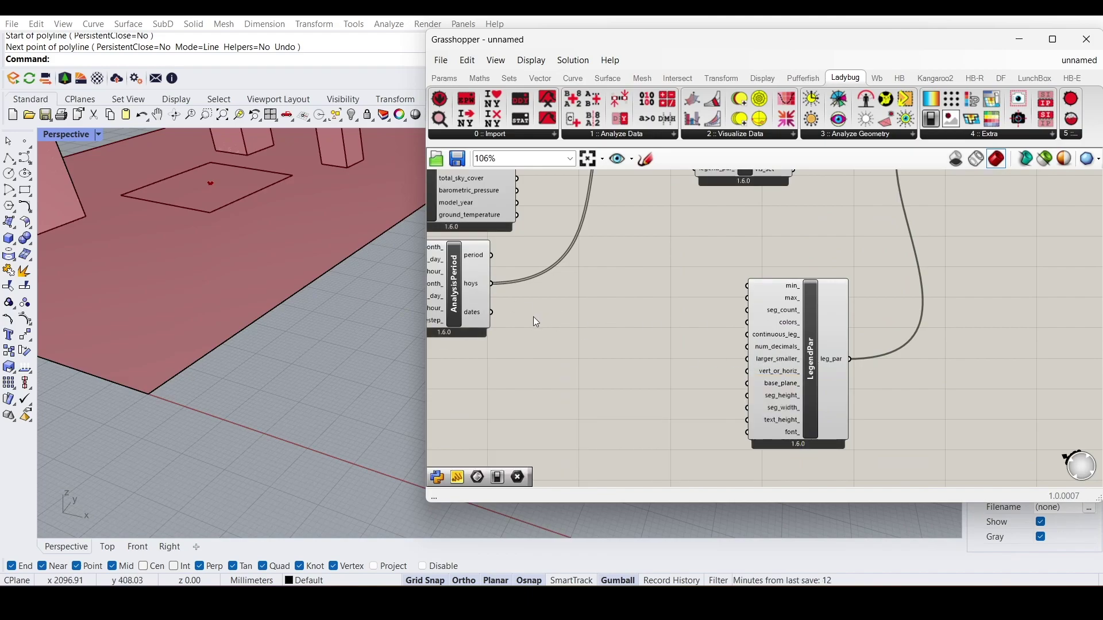
Add a Gradient component beside LegendPar and connect its output to the colors_ input.
mouse_move(270, 285)
right_mouse_down()
mouse_move(256, 277)
mouse_move(265, 281)
right_mouse_up()
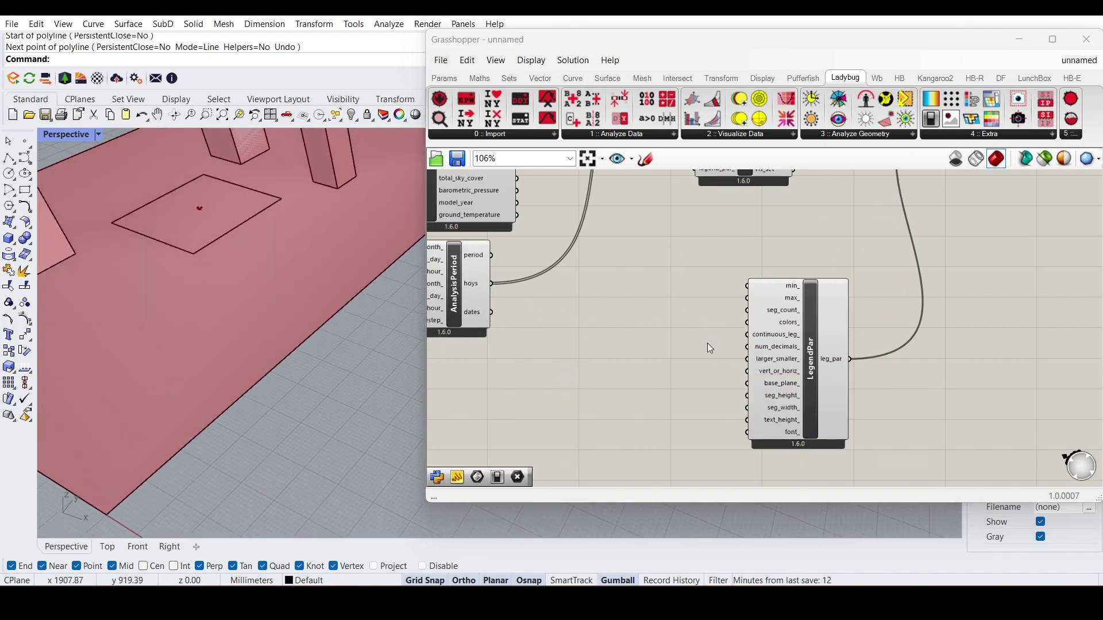
right_click_drag(762, 335, 768, 314)
left_click_drag(786, 320, 790, 325)
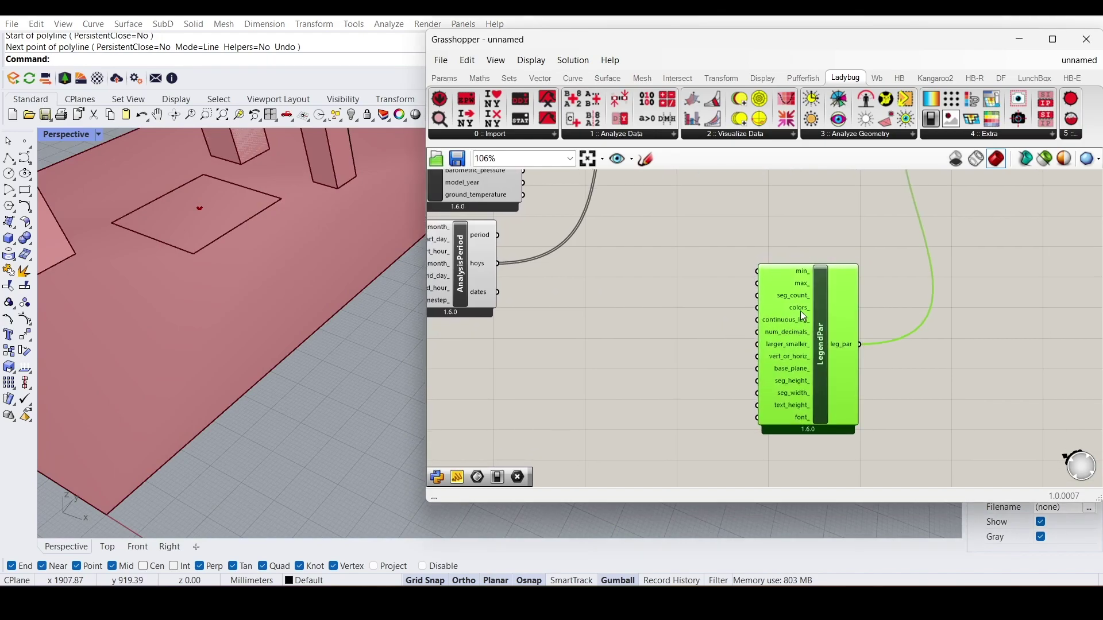
double_click(644, 334)
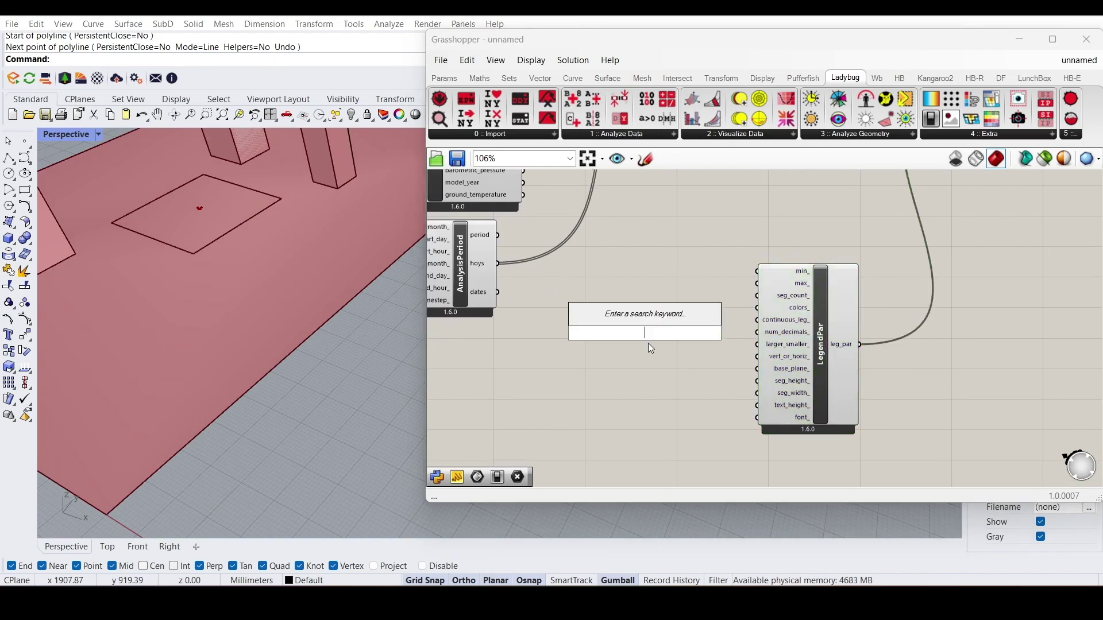
type("grad")
key("Return")
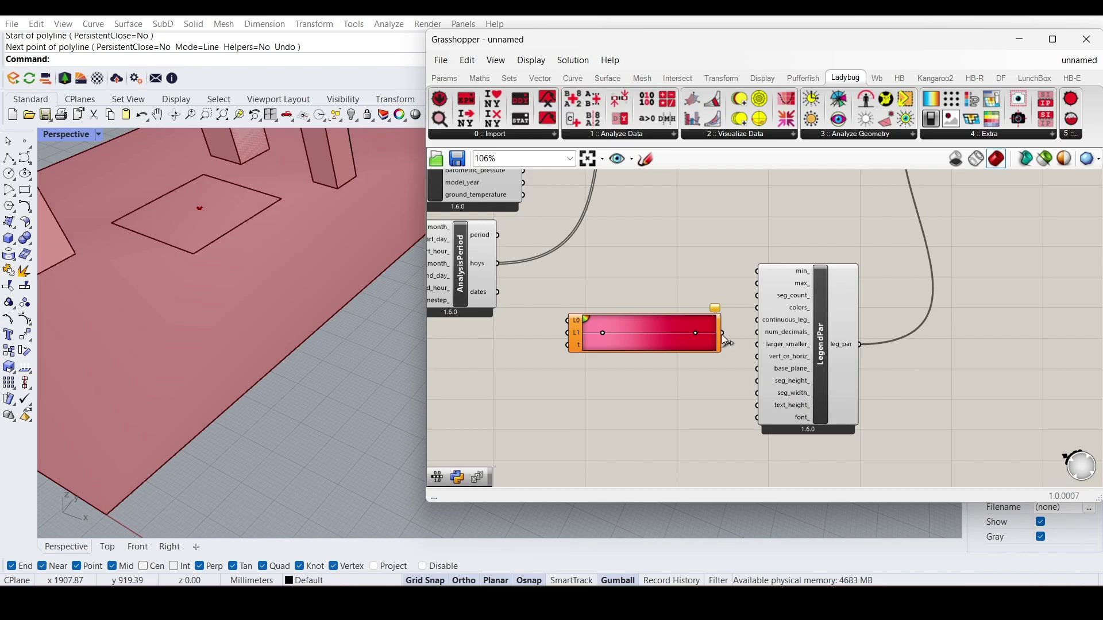
right_click_drag(513, 369, 625, 374)
Add a Range component before the gradient and connect its R output to the gradient's t input.
double_click(625, 374)
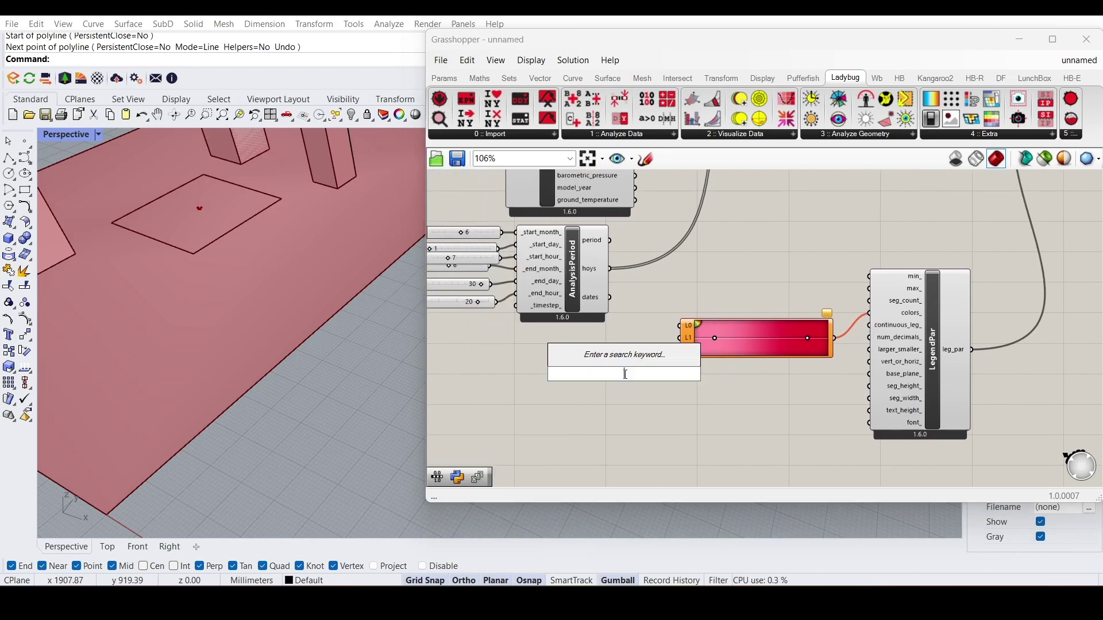
type("range")
key("Return")
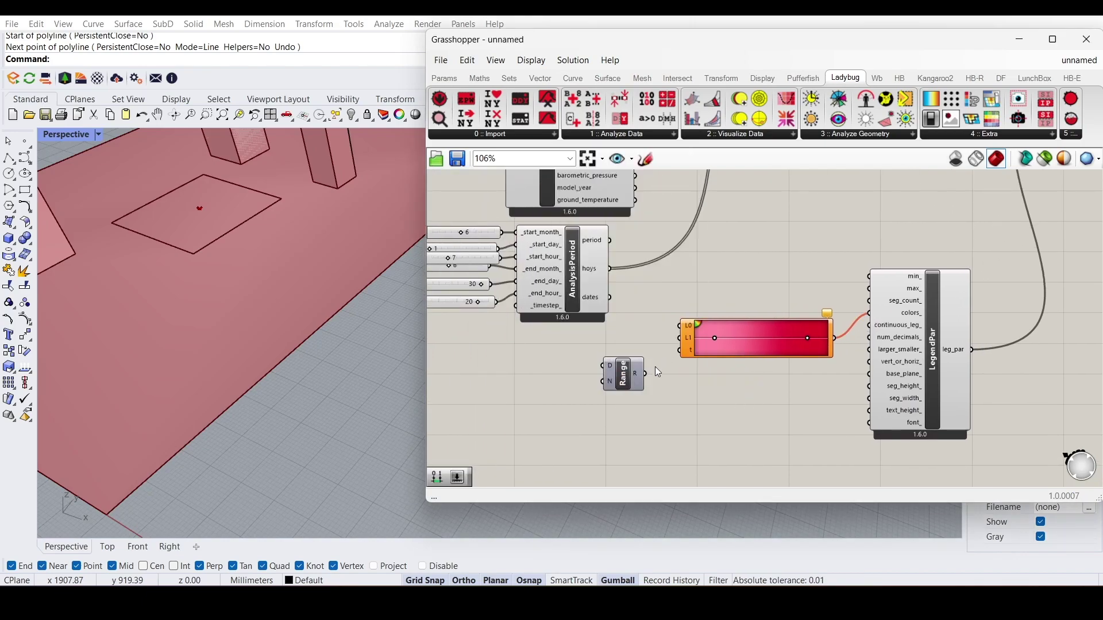
left_click_drag(655, 374, 681, 351)
right_click_drag(698, 367, 609, 368)
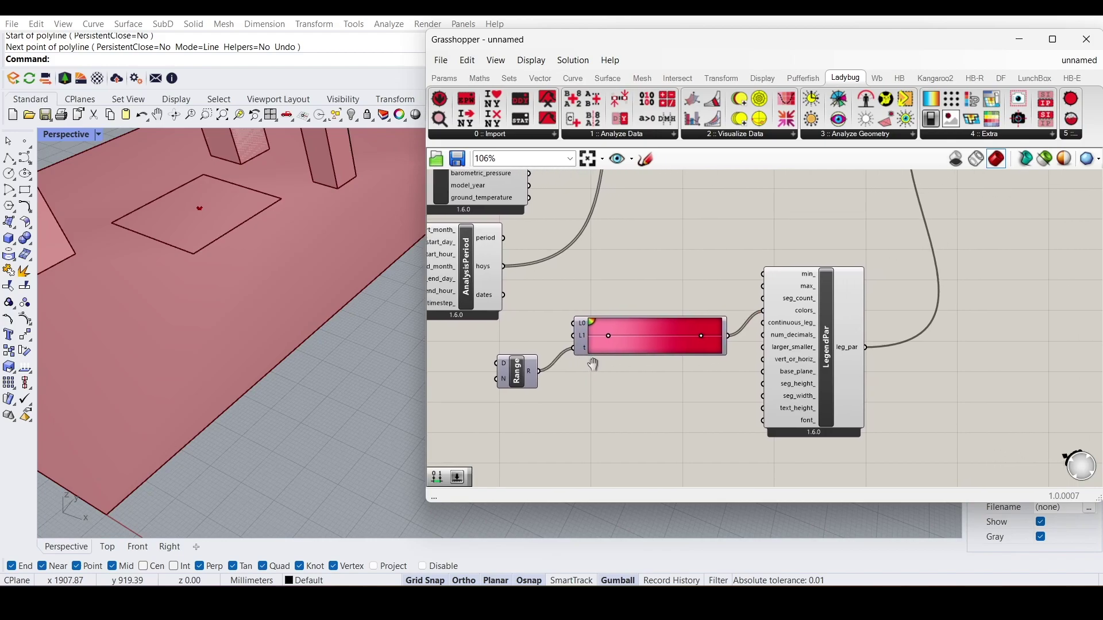
Apply the red–orange–yellow–blue preset to the gradient.
scroll(666, 342, "up", 2)
scroll(666, 343, "up", 2)
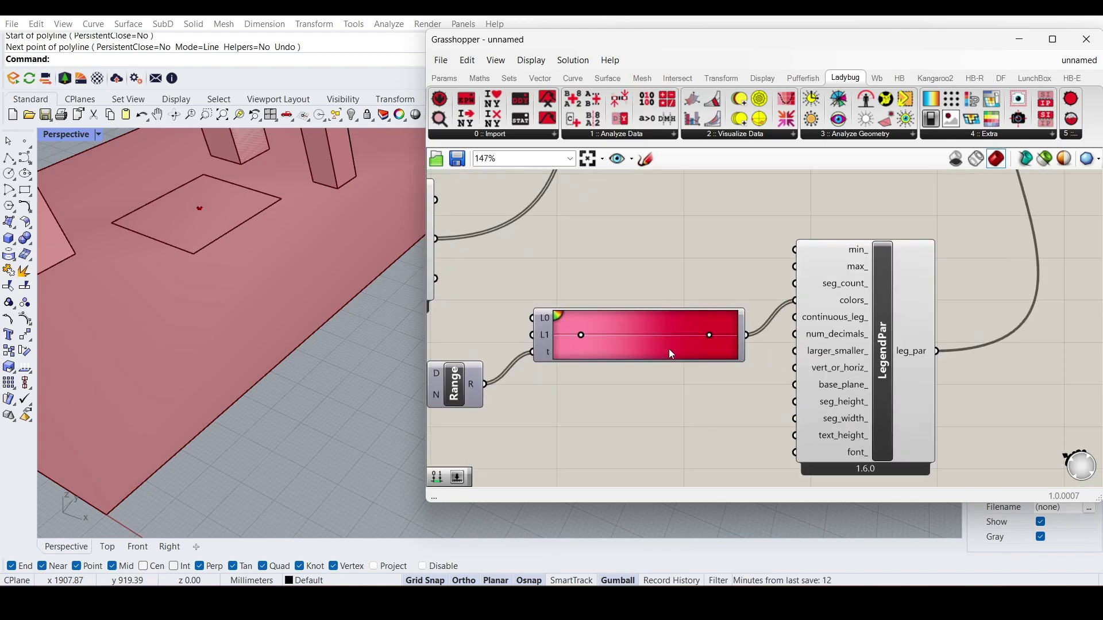
right_click(559, 317)
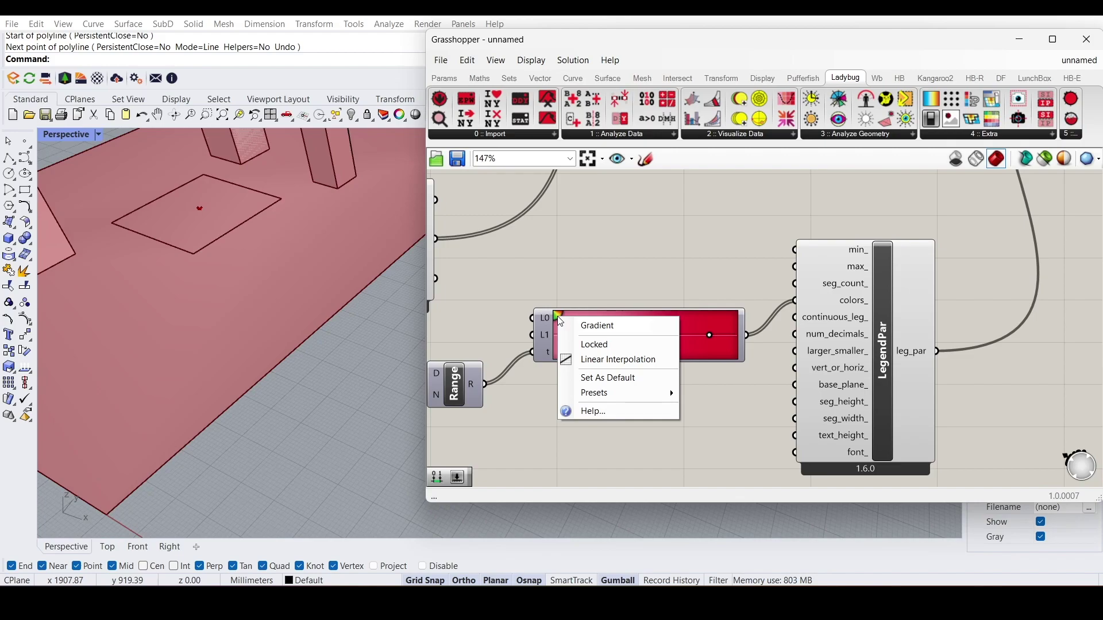
mouse_move(607, 394)
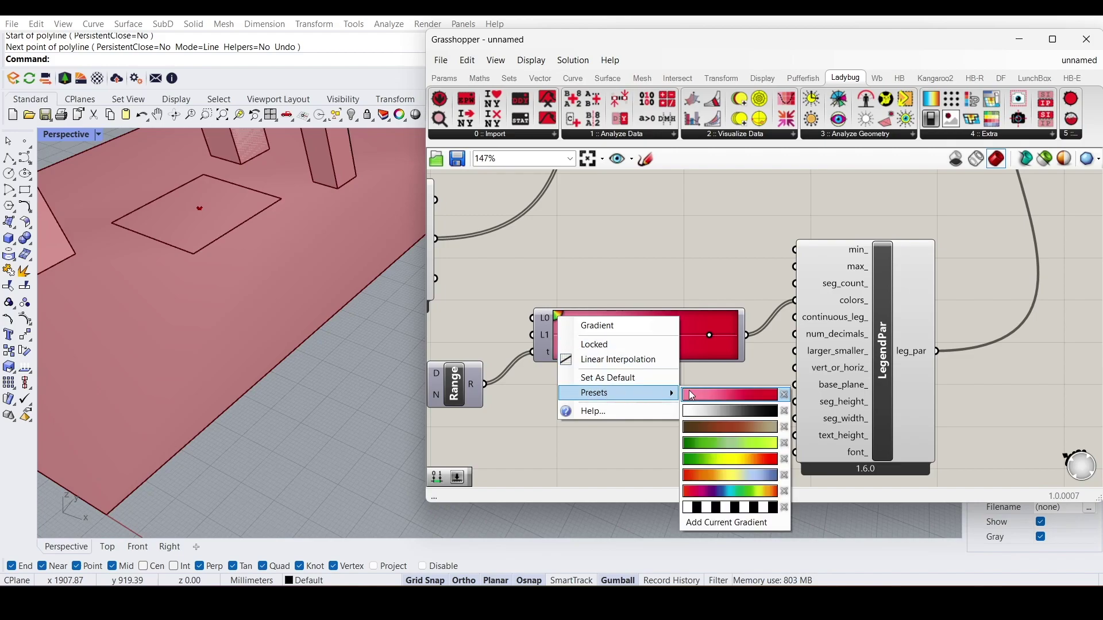
left_click(742, 477)
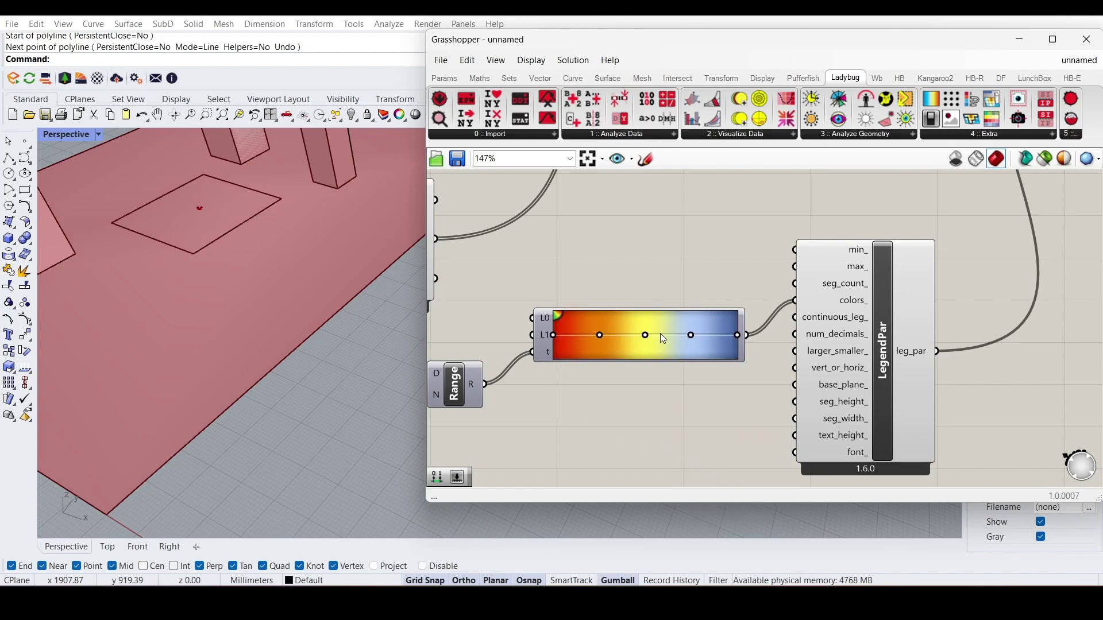
scroll(660, 336, "down", 2)
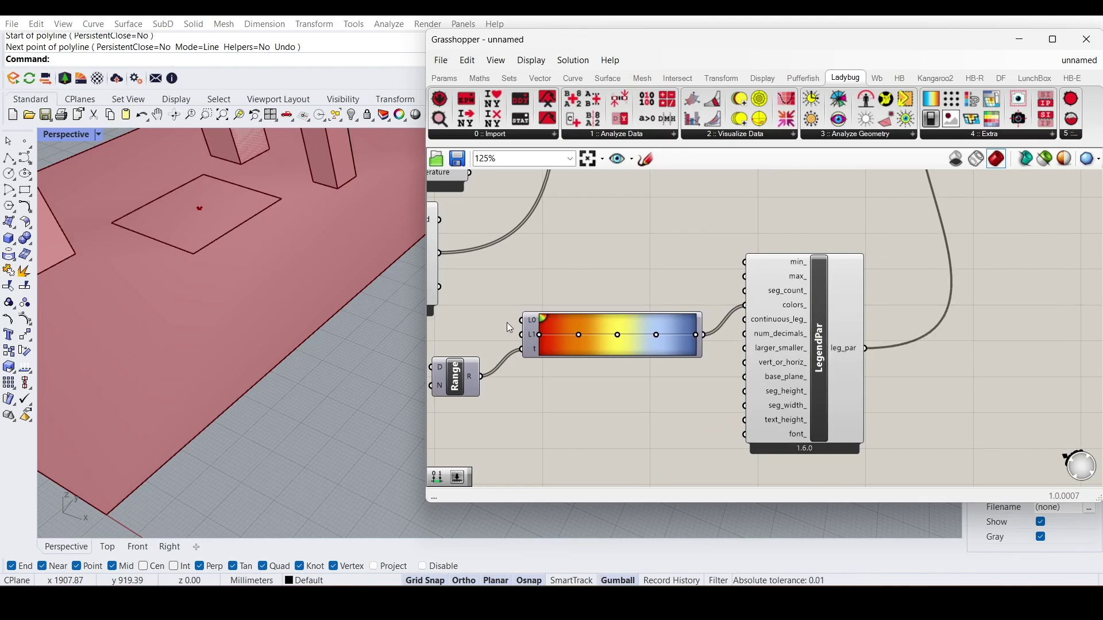
Set the Boolean Toggle on the DirectSunHours _run input to True to run the analysis.
scroll(259, 264, "down", 5)
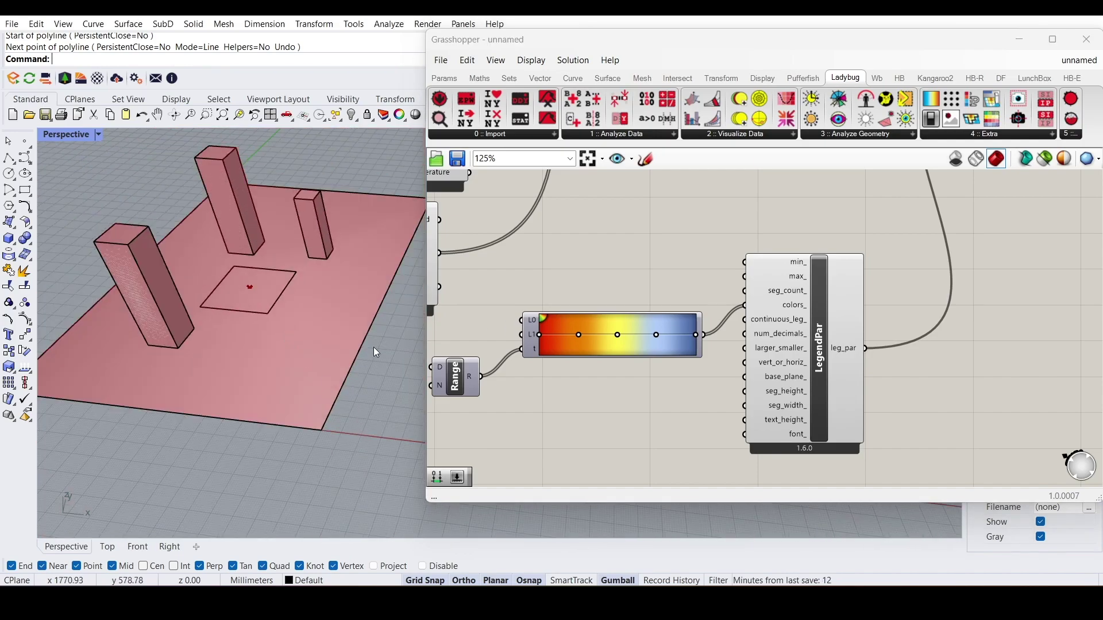
scroll(374, 360, "down", 2)
scroll(580, 358, "down", 3)
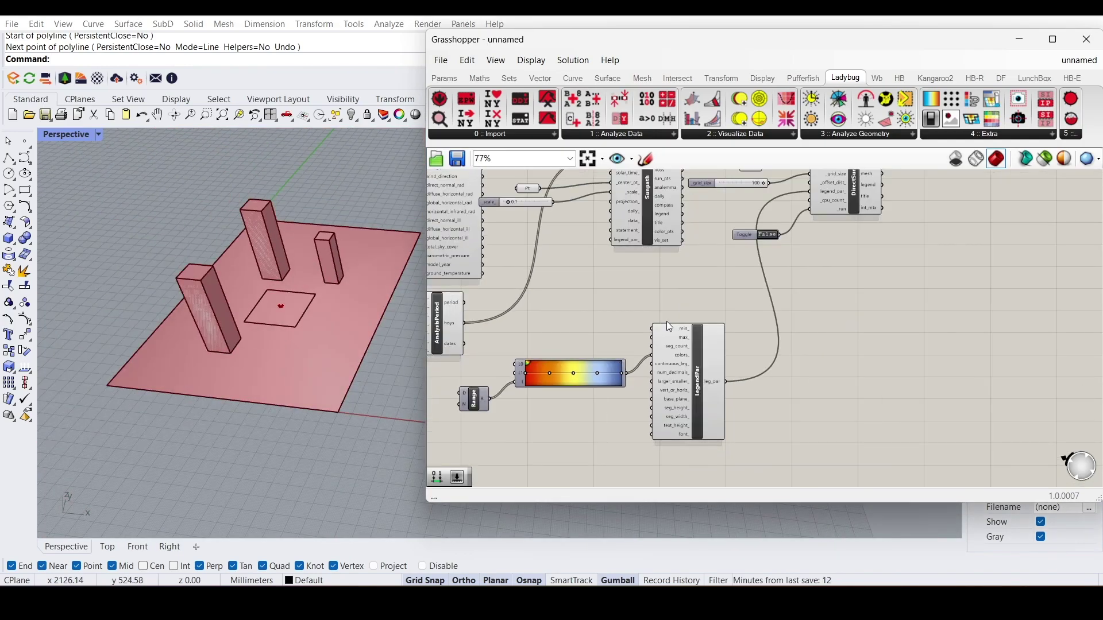
scroll(659, 339, "up", 1)
scroll(679, 323, "down", 1)
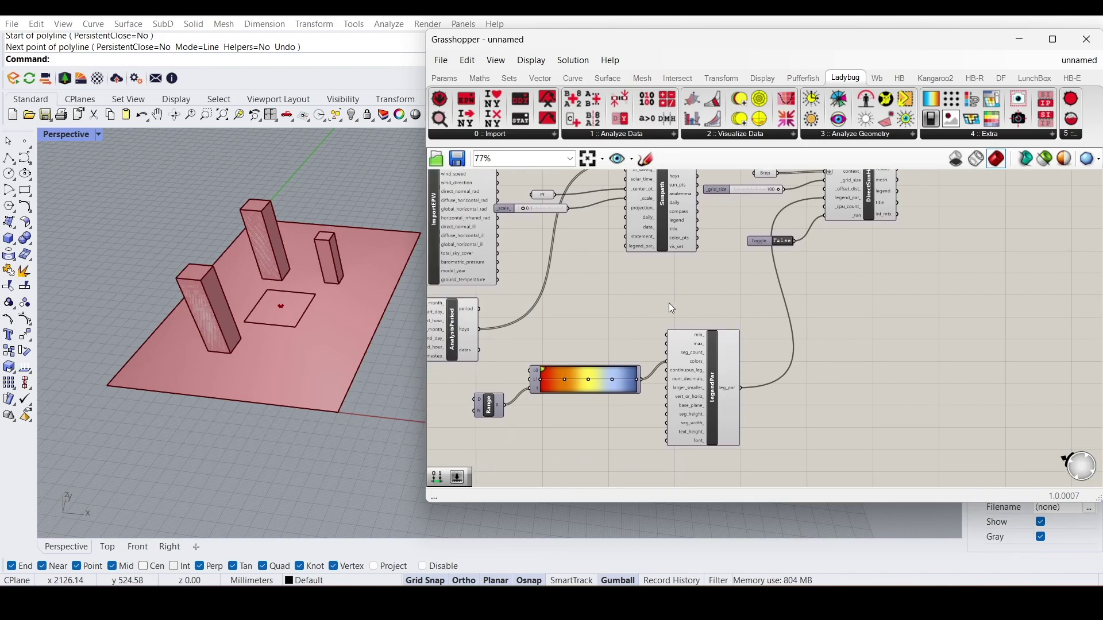
scroll(690, 311, "down", 3)
right_click_drag(518, 301, 598, 298)
scroll(671, 282, "up", 1)
scroll(671, 282, "up", 3)
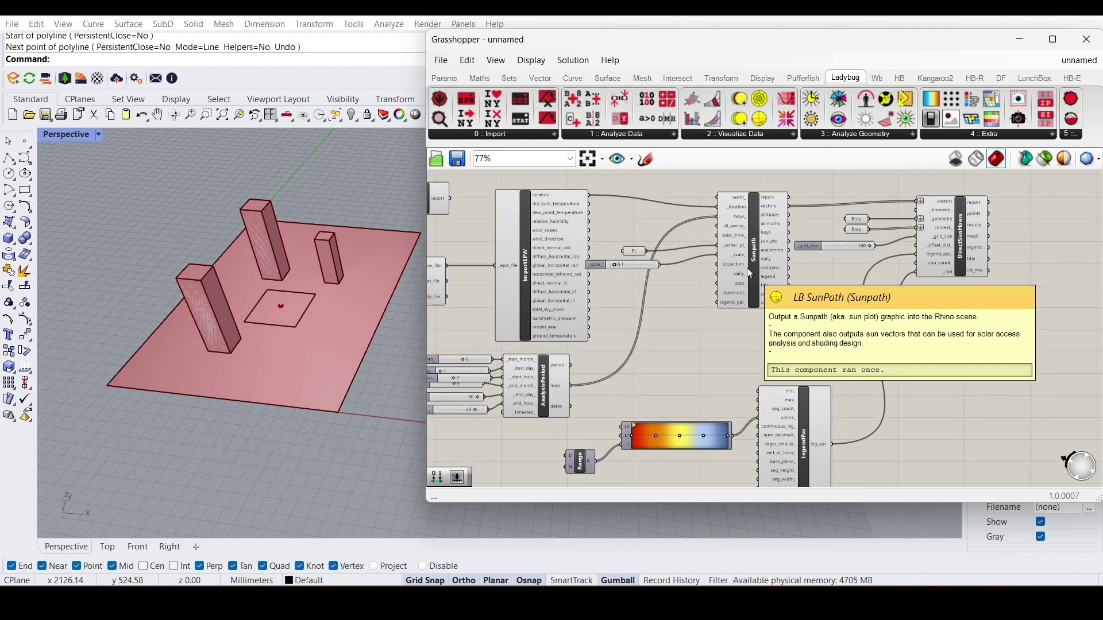
right_click_drag(747, 268, 671, 258)
scroll(725, 299, "up", 5)
scroll(723, 326, "down", 2)
right_click_drag(718, 313, 681, 374)
left_click(671, 364)
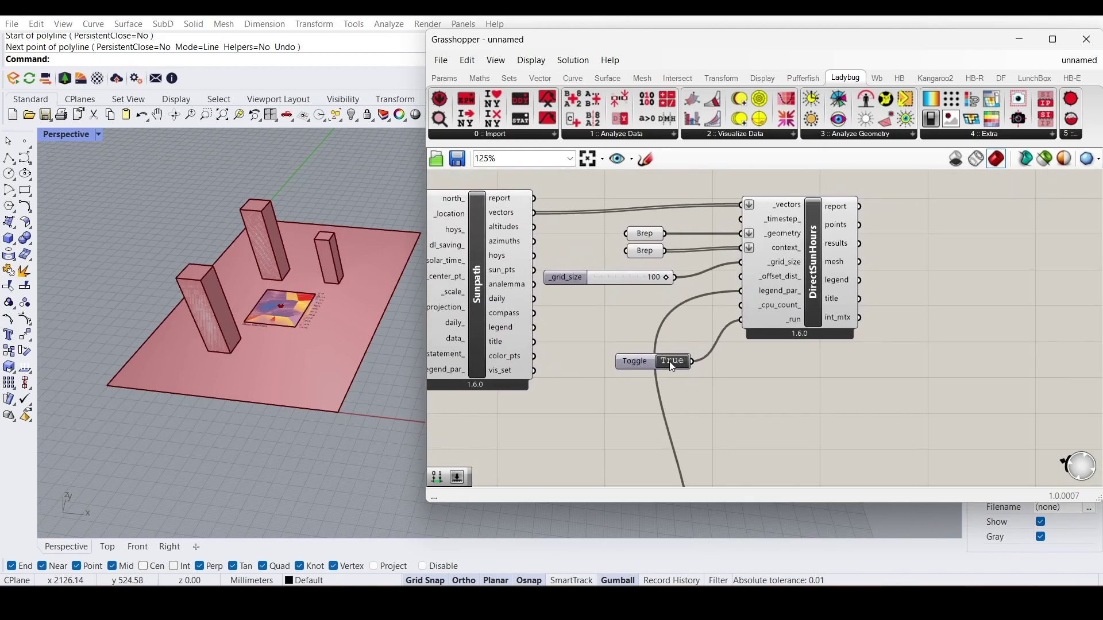
Select the small analysed surface between the towers in Rhino and frame it from above to examine the sun-hours result.
right_click_drag(368, 299, 302, 374)
left_click(299, 374)
key("ctrl+alt+e")
scroll(297, 377, "down", 6)
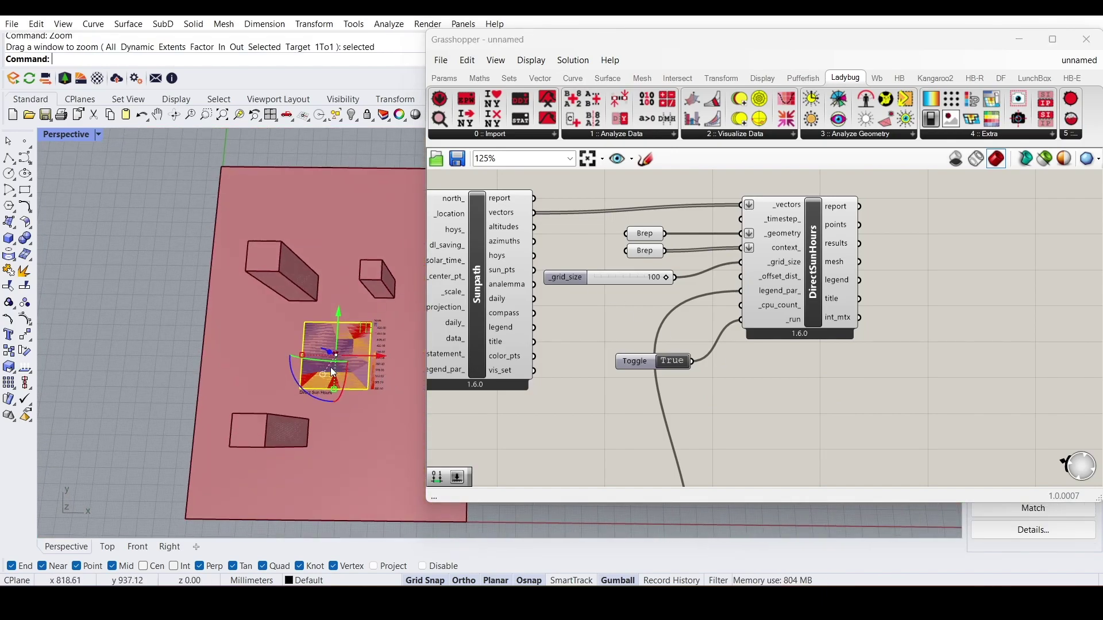
type("Hide")
key("Escape")
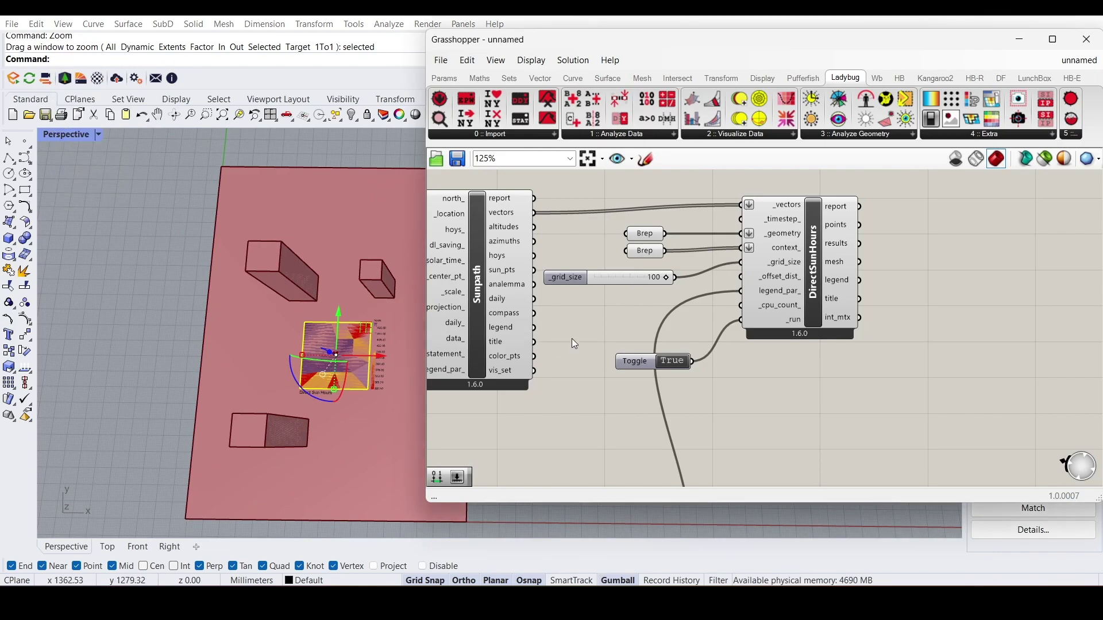
Turn off the preview of the Brep parameter feeding the context_ input.
left_click(646, 234)
left_click(649, 251, "shift")
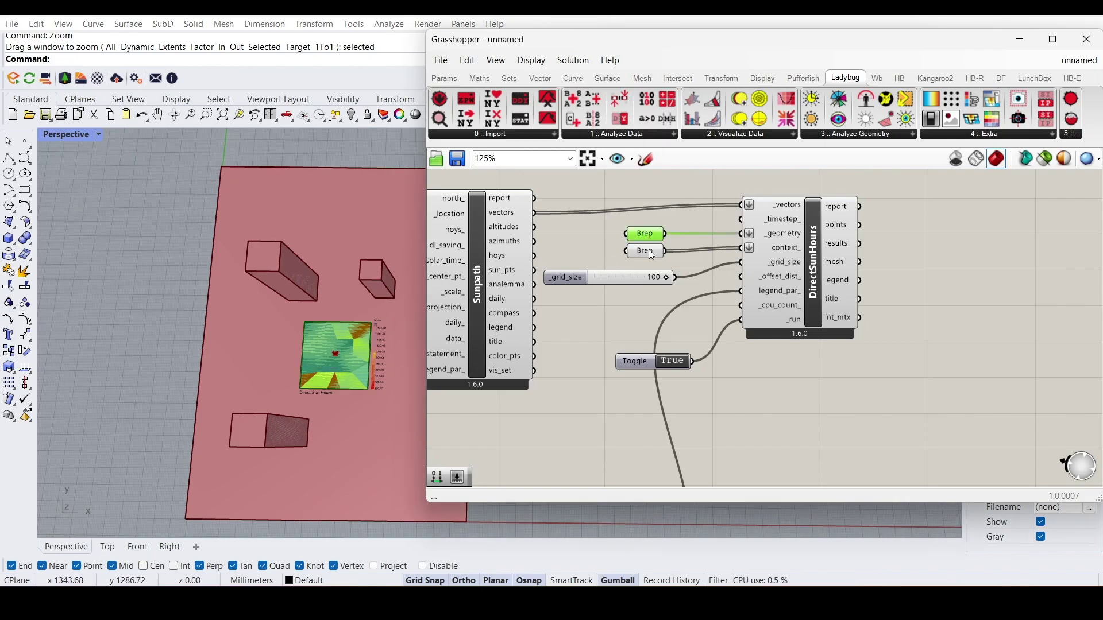
right_click(654, 260)
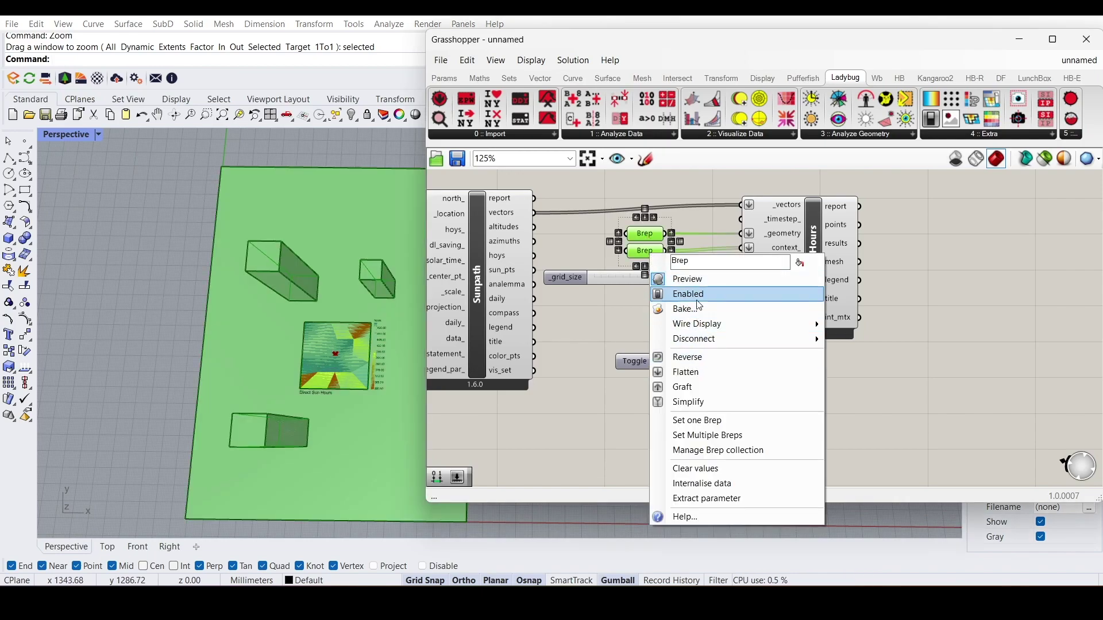
left_click(701, 279)
Hide the Rhino surface that overlaps the Direct Sun Hours mesh.
scroll(334, 358, "up", 5)
left_click(341, 382)
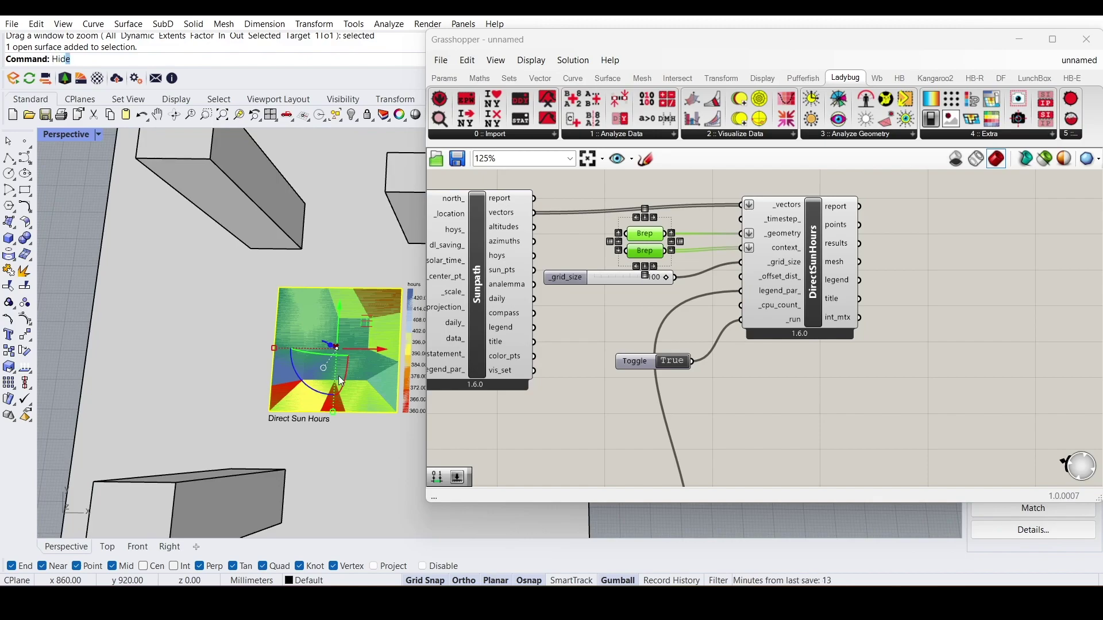
key("ctrl+h")
mouse_move(339, 376)
right_mouse_down()
mouse_move(336, 385)
mouse_move(338, 376)
right_mouse_up()
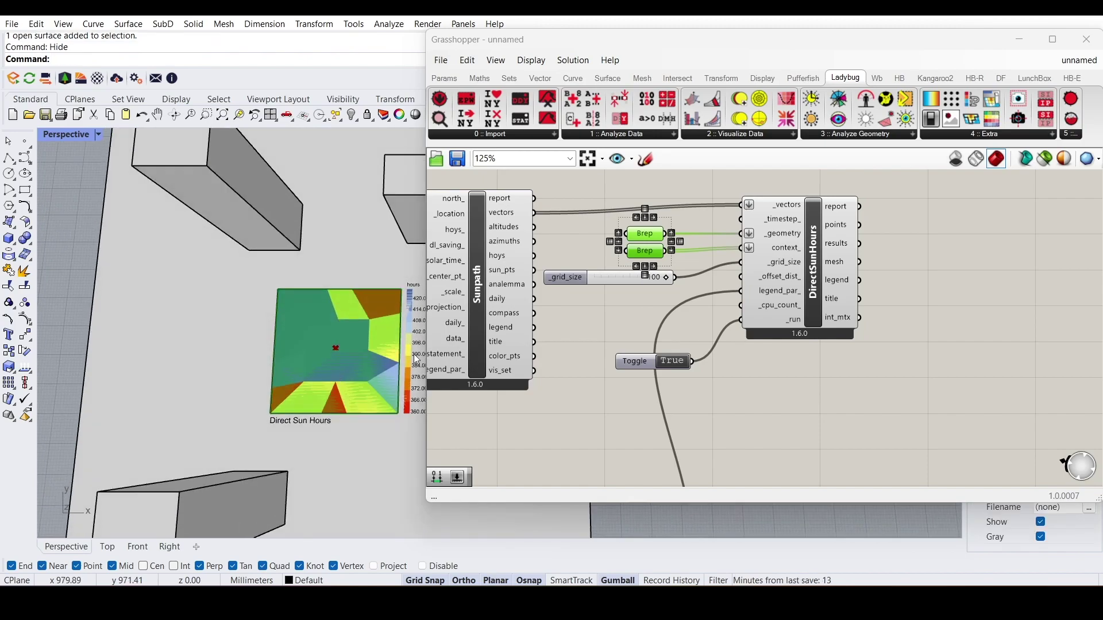
Turn off the preview of the Brep parameter feeding the _geometry input.
left_click(644, 299)
right_click(644, 237)
left_click(681, 265)
Set the _grid_size slider to 10 and inspect the cells of the Direct Sun Hours mesh up close and from above.
right_click_drag(305, 341, 340, 363)
scroll(338, 362, "up", 2)
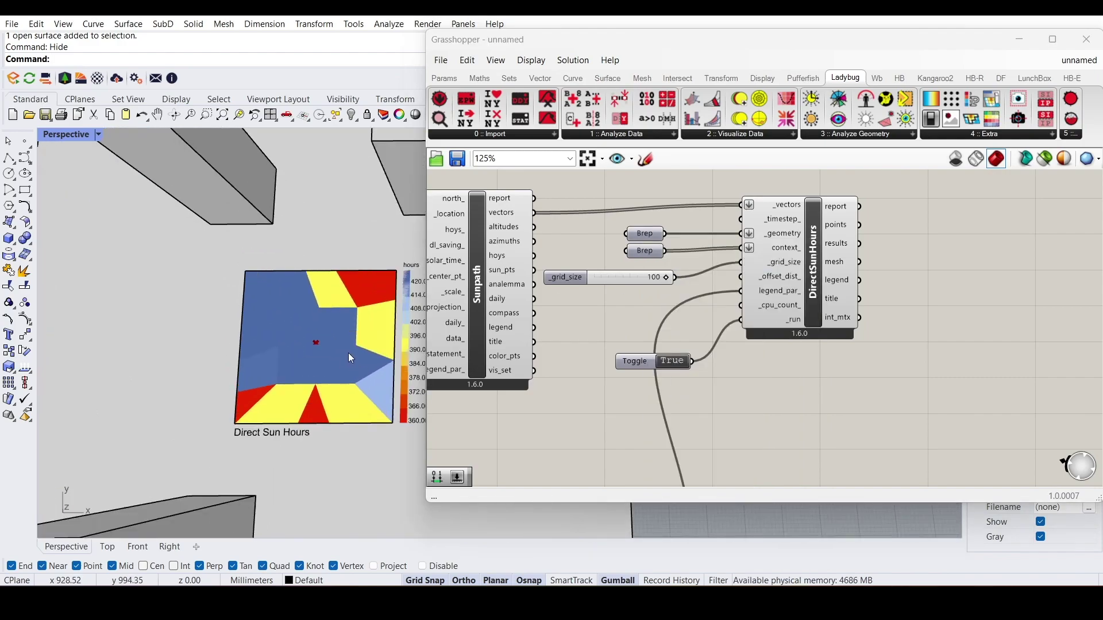
scroll(329, 391, "up", 8)
right_click_drag(332, 412, 373, 391)
double_click(651, 278)
type("10")
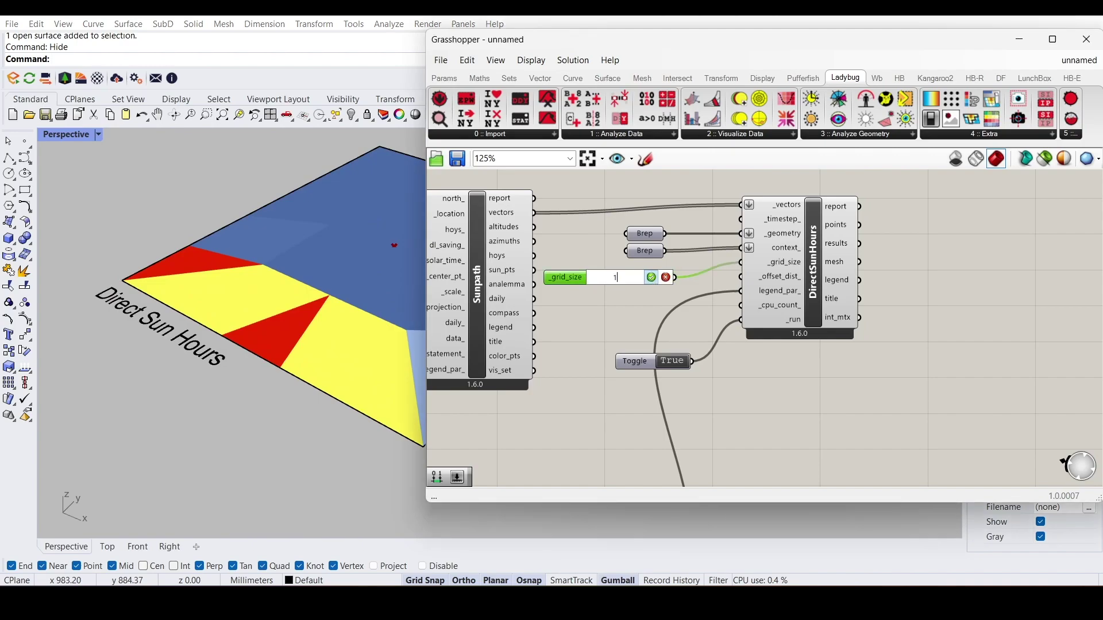
left_click(653, 278)
scroll(246, 373, "up", 10)
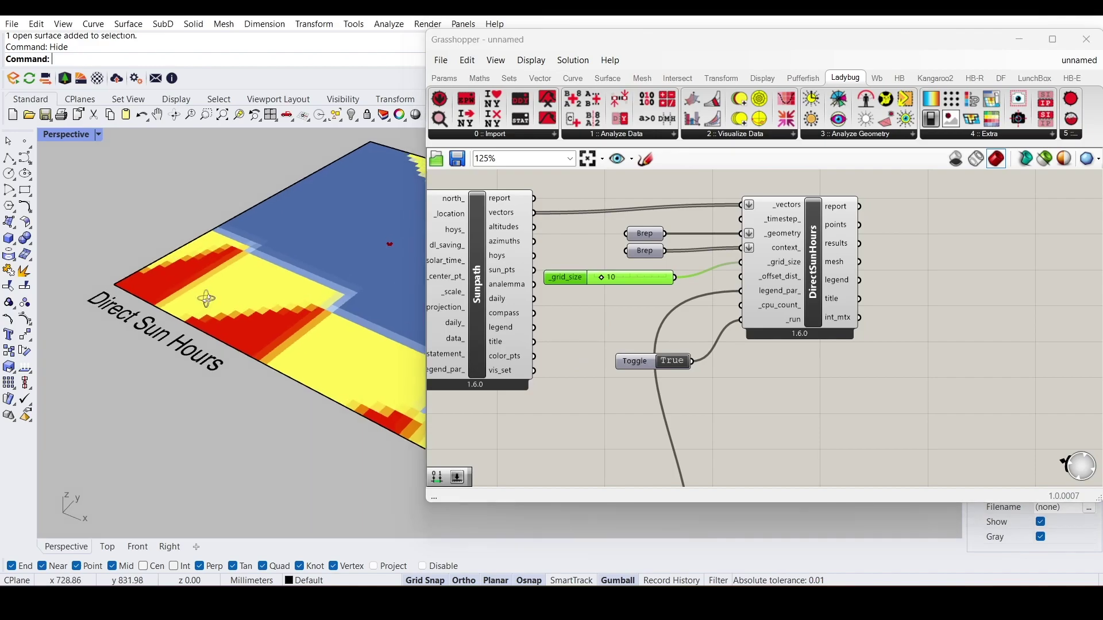
scroll(312, 367, "down", 10)
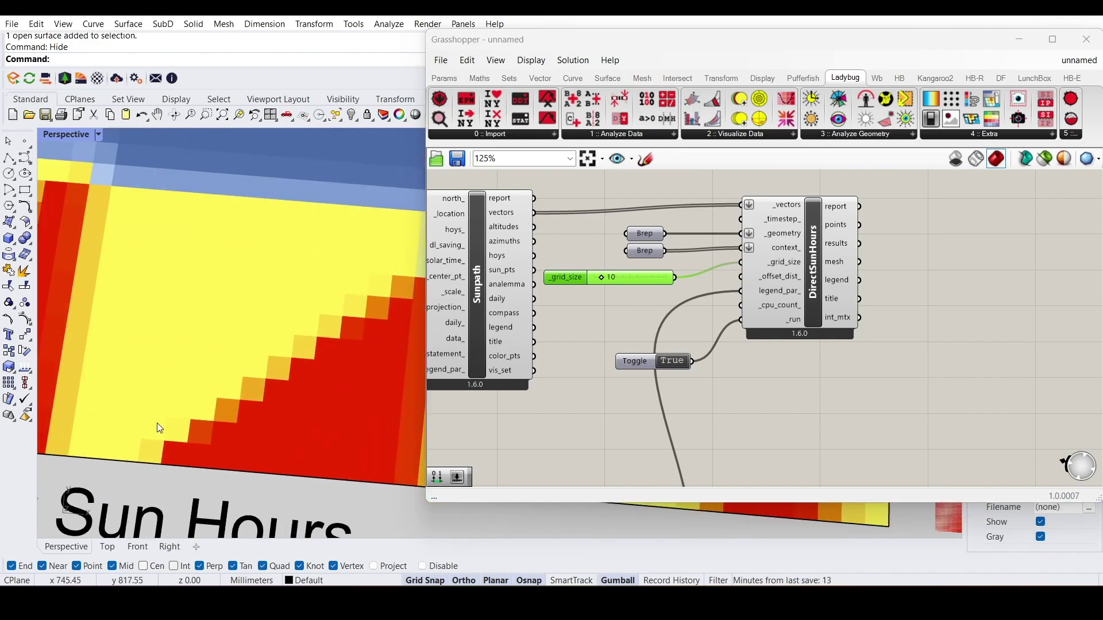
scroll(277, 406, "down", 5)
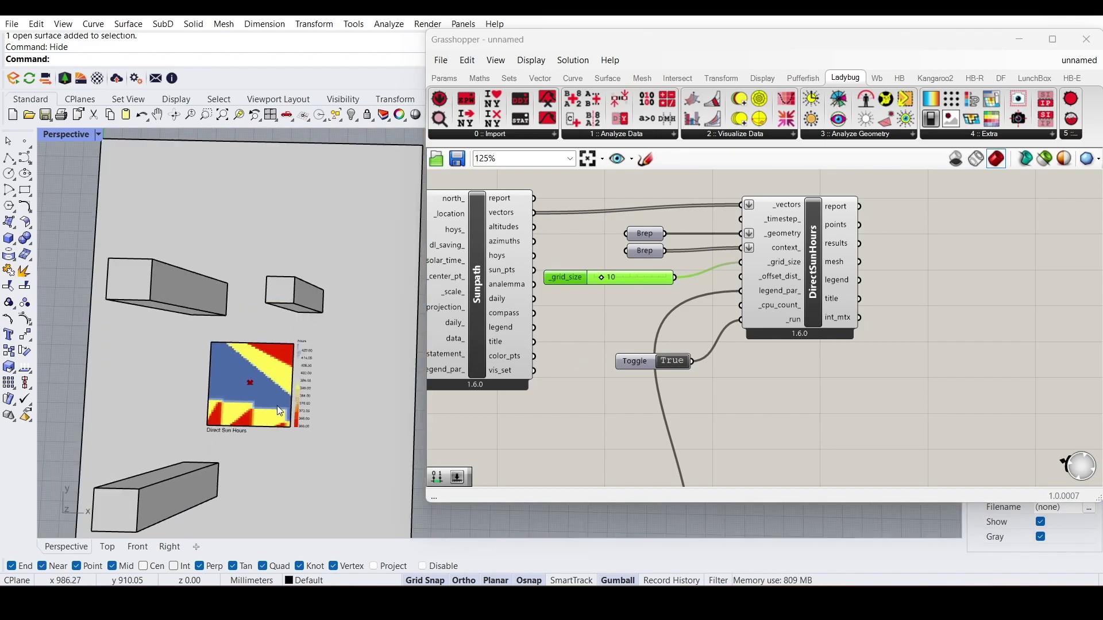
scroll(298, 344, "up", 8)
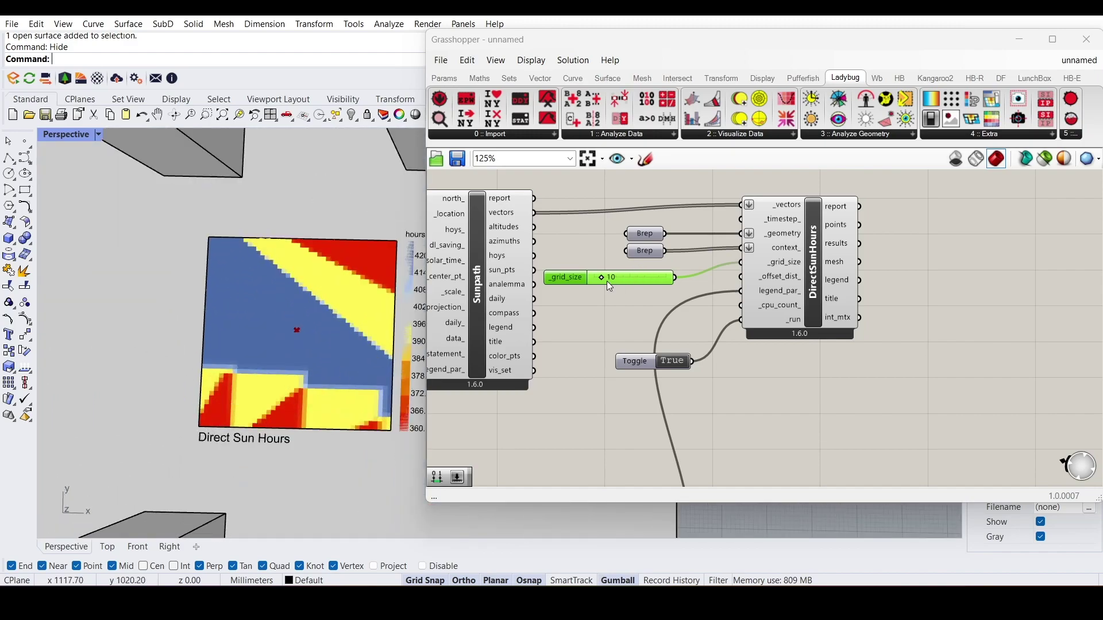
Set the _grid_size slider to 1 and examine the finer Direct Sun Hours mesh along its shadow edges.
double_click(606, 282)
type("1")
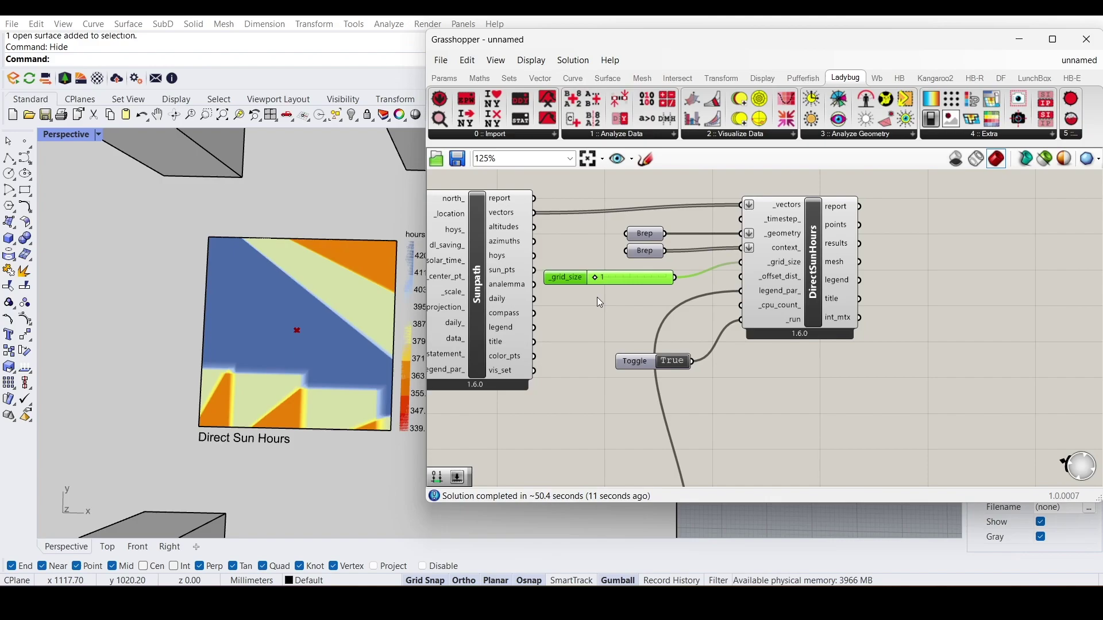
scroll(334, 313, "up", 6)
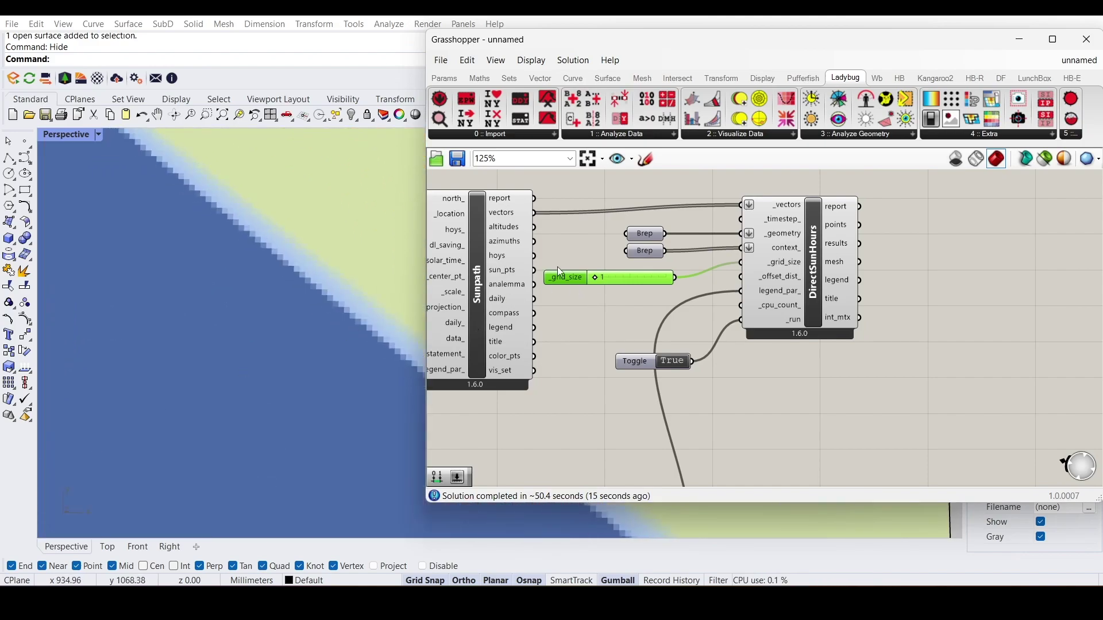
scroll(322, 351, "down", 8)
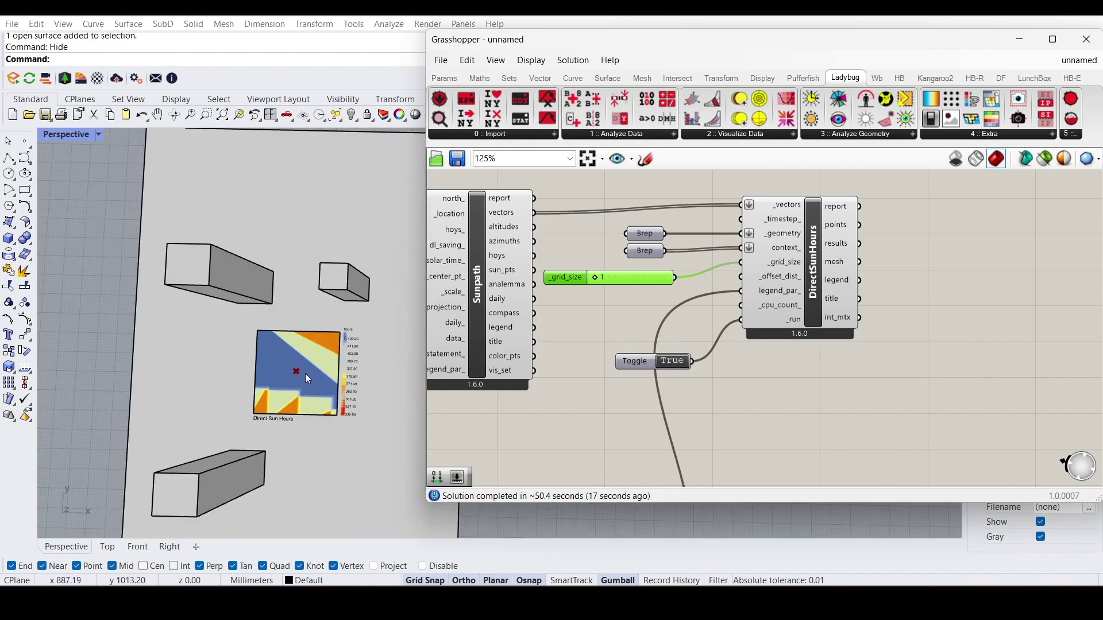
scroll(280, 309, "up", 5)
right_click_drag(283, 313, 310, 307)
Return the _grid_size slider to 10 and view the analysed mesh from above.
double_click(602, 277)
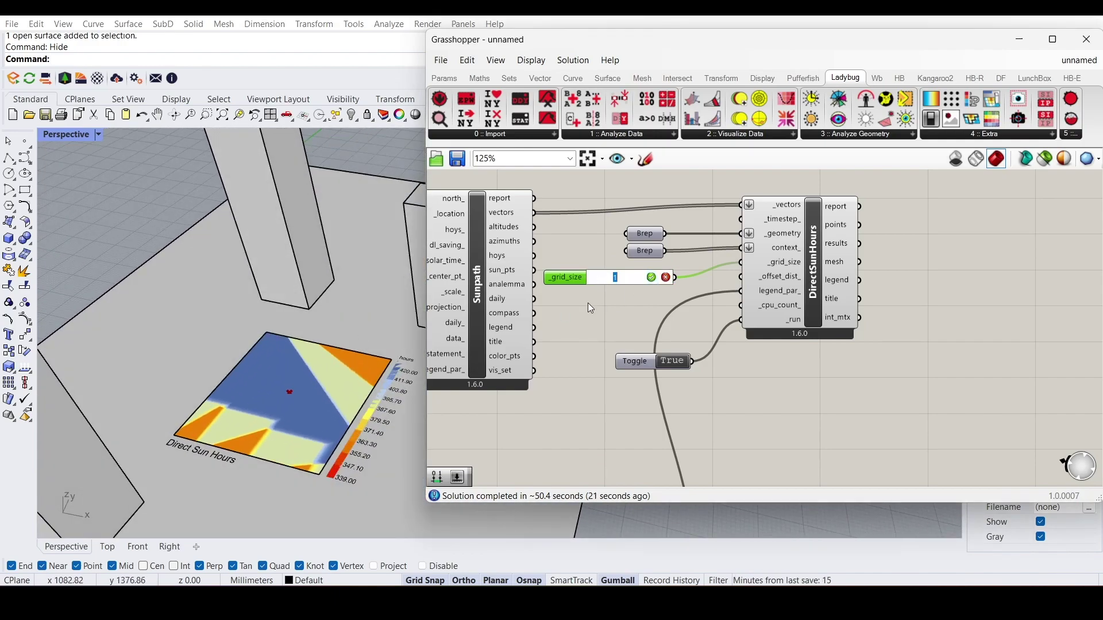
type("10")
right_click_drag(299, 395, 326, 411)
Move the overlapping _end_month slider clear of the _start_hour slider beside the AnalysisPeriod component.
scroll(569, 382, "down", 5)
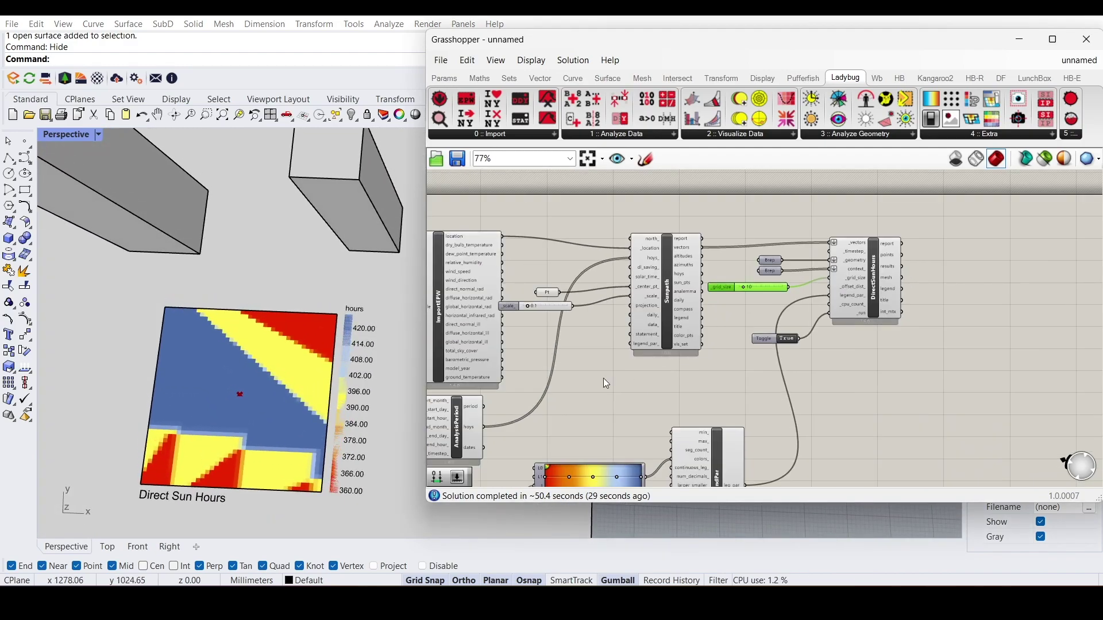
scroll(576, 378, "up", 5)
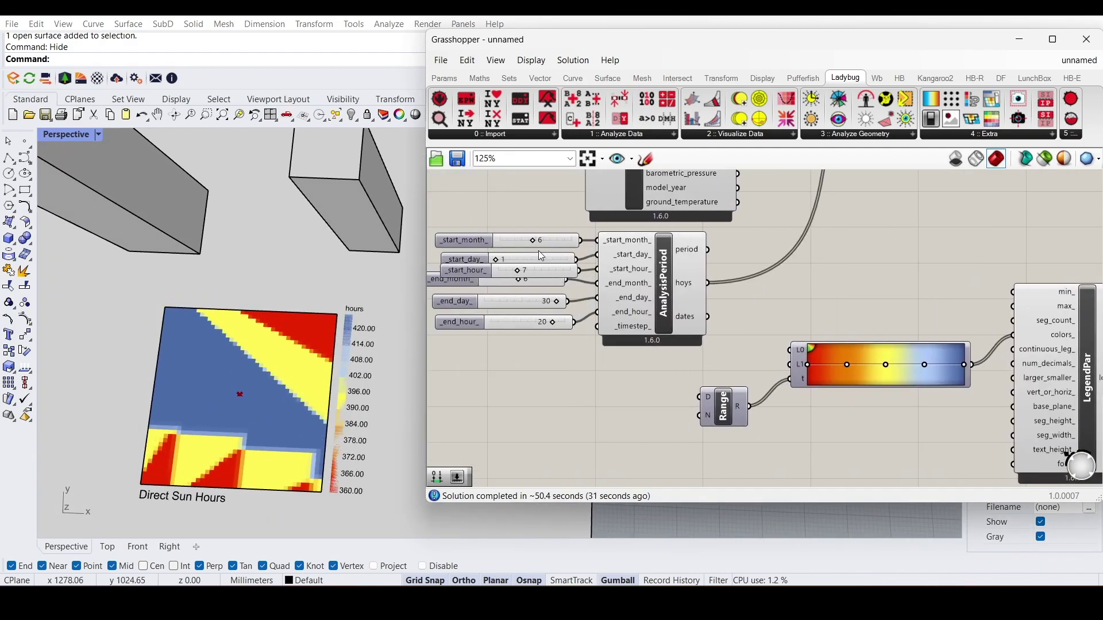
scroll(540, 253, "up", 3)
left_click(594, 266)
left_click(586, 282)
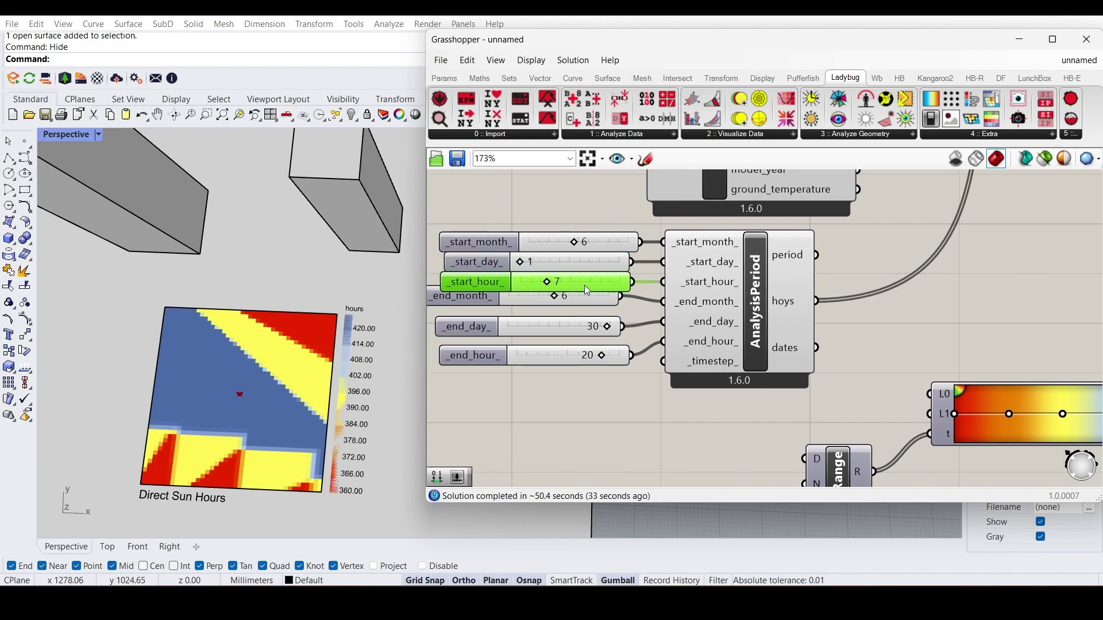
left_click_drag(585, 296, 589, 302)
scroll(370, 362, "up", 5)
scroll(327, 307, "down", 5)
Set the AnalysisPeriod's _start_month slider to 5 and examine the updated Direct Sun Hours mesh in Rhino.
right_click_drag(326, 308, 367, 330)
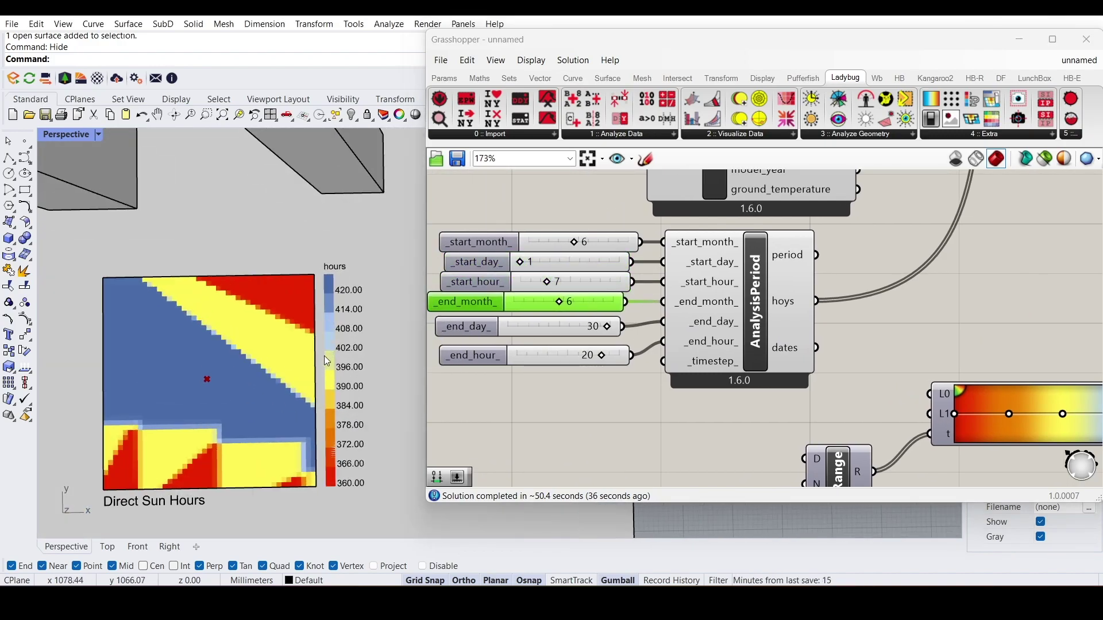
double_click(587, 247)
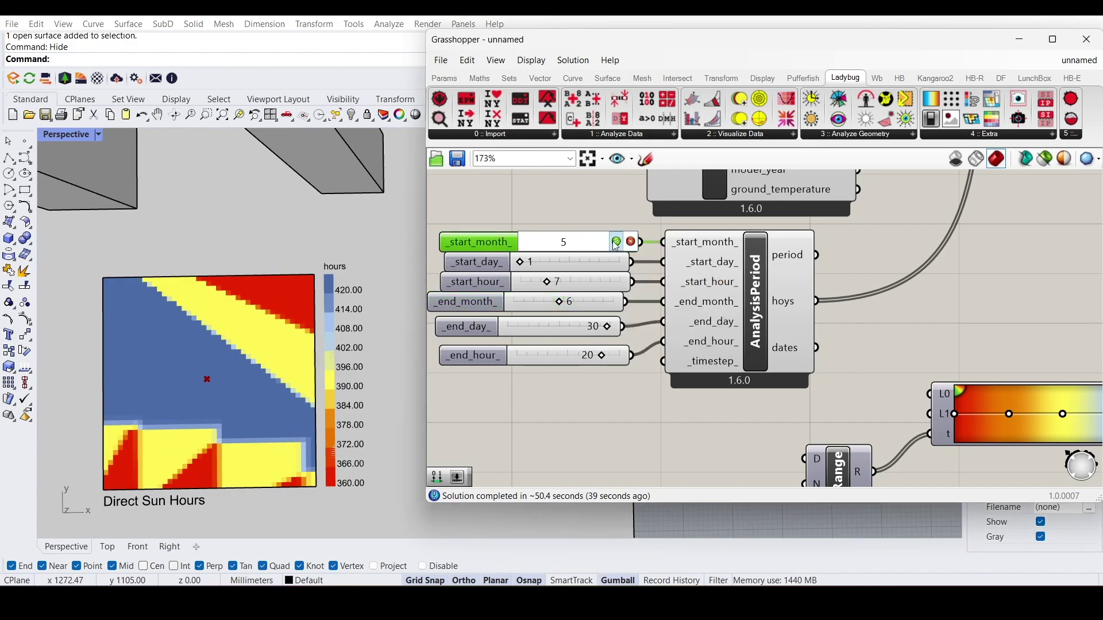
key("Return")
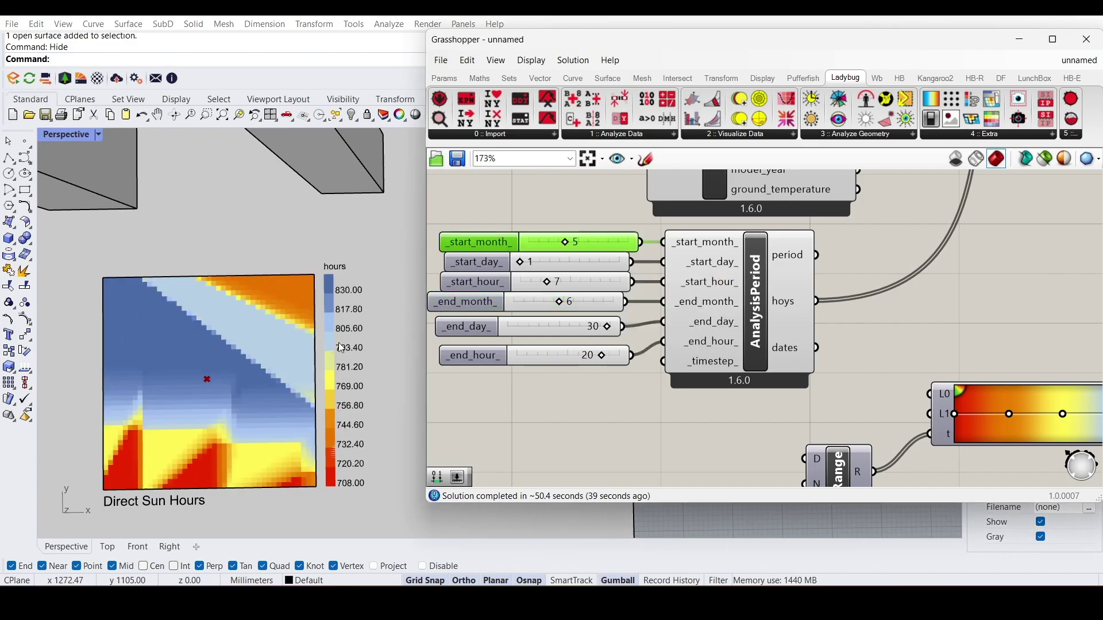
scroll(273, 335, "down", 2)
scroll(290, 340, "up", 4)
right_click_drag(313, 343, 326, 348)
scroll(292, 397, "down", 3)
Hide the large ground surface in Rhino and view the sun-hours mesh among the towers from an oblique angle.
left_click(395, 422)
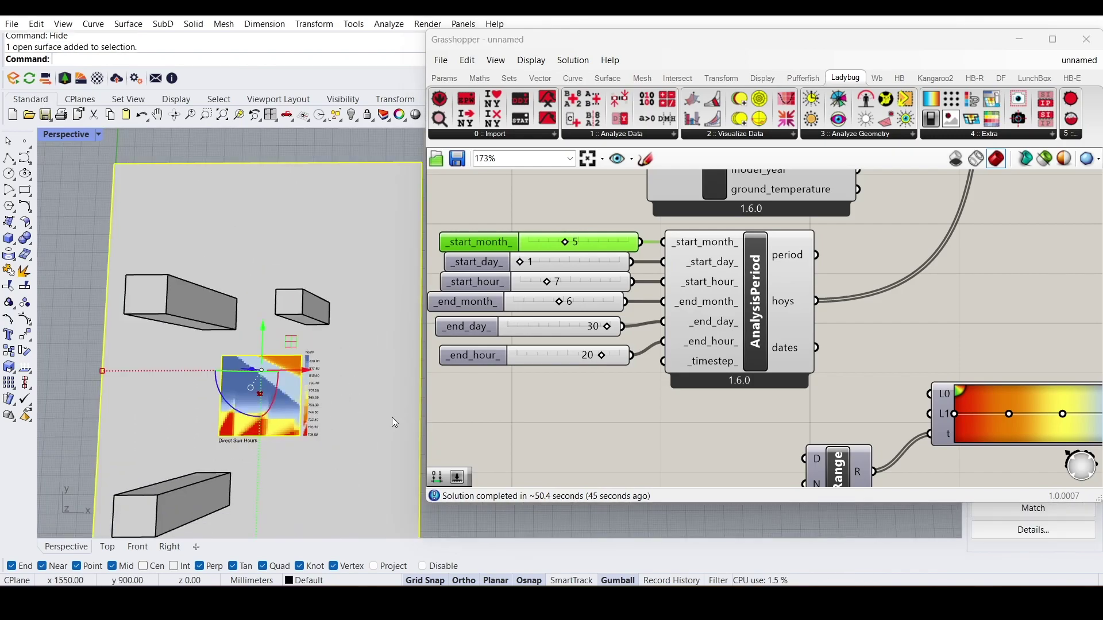
key("Return")
scroll(302, 347, "up", 4)
scroll(304, 348, "up", 4)
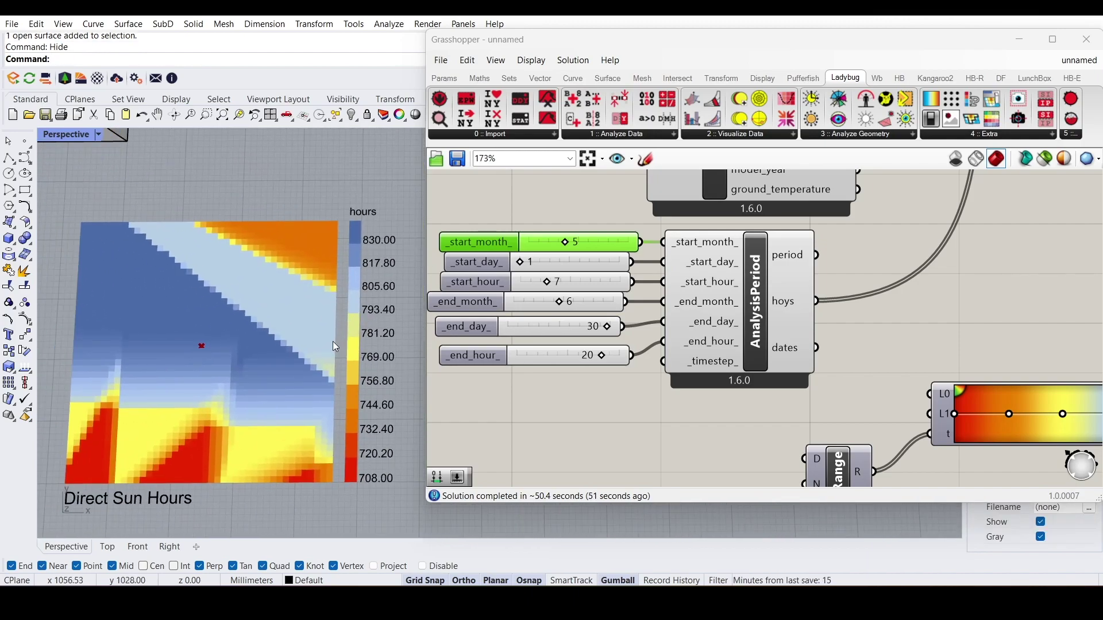
scroll(333, 342, "down", 8)
right_click_drag(303, 392, 291, 341)
scroll(292, 340, "up", 3)
scroll(294, 343, "down", 2)
scroll(294, 342, "up", 2)
Clear the values of the Brep feeding _geometry and turn on the preview of the Brep feeding context_.
scroll(626, 326, "down", 5)
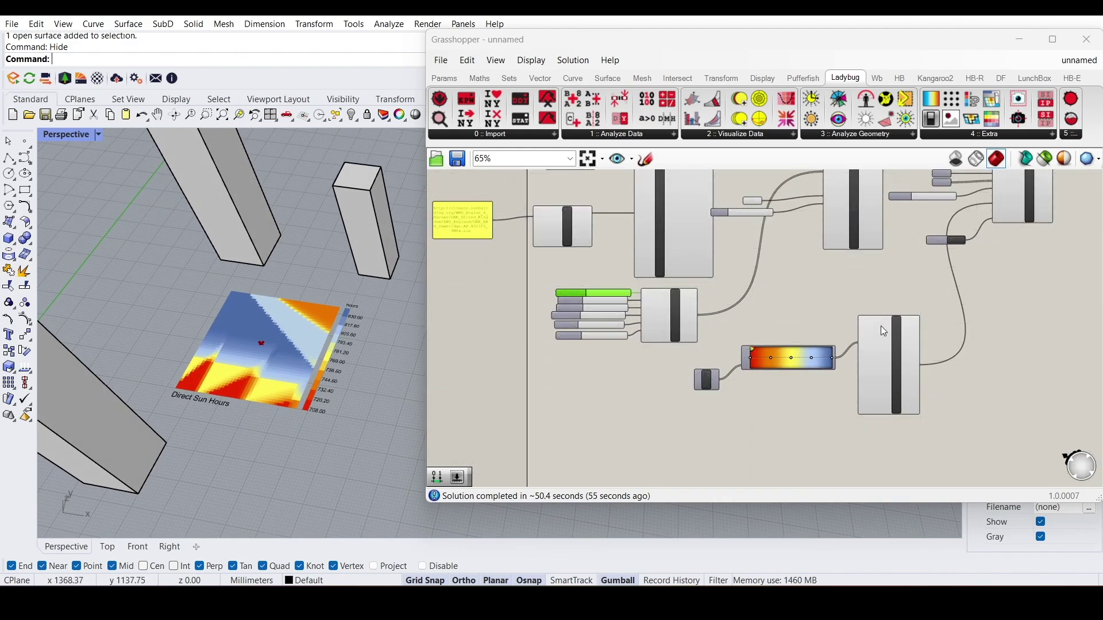
scroll(829, 304, "up", 7)
right_click(865, 223)
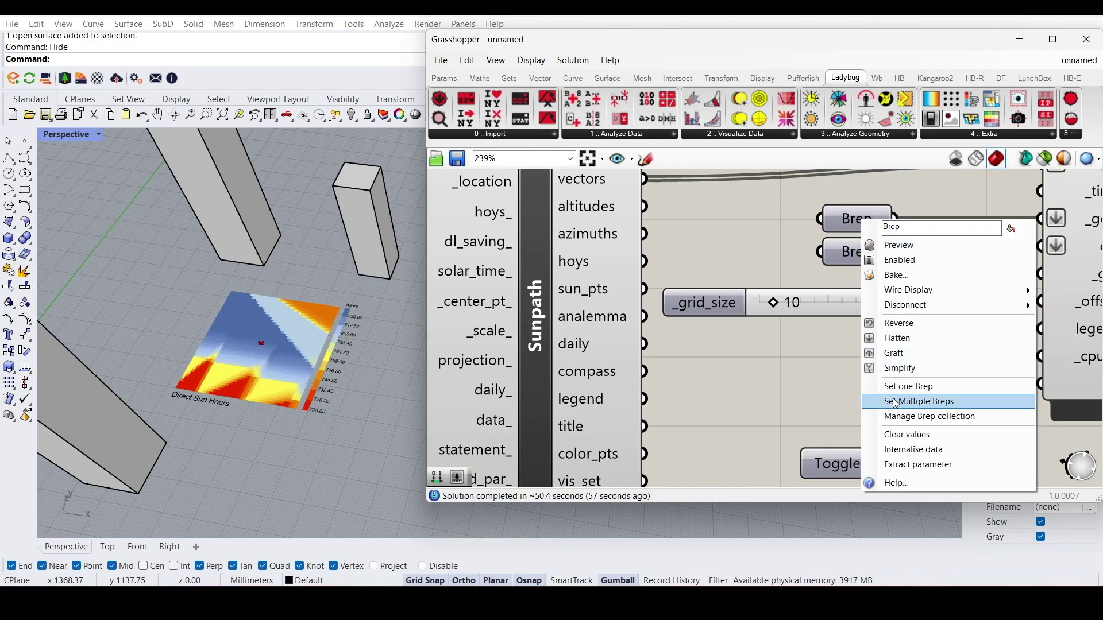
left_click(906, 435)
right_click(849, 253)
left_click(877, 282)
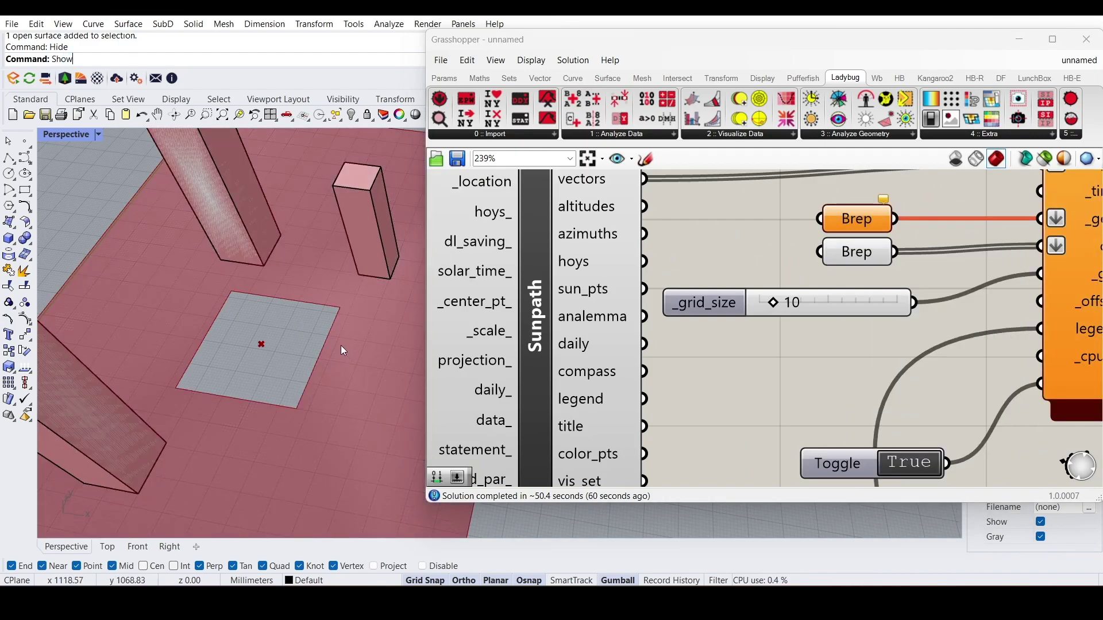
Show the hidden objects in Rhino and check the small surface between the towers.
key("Return")
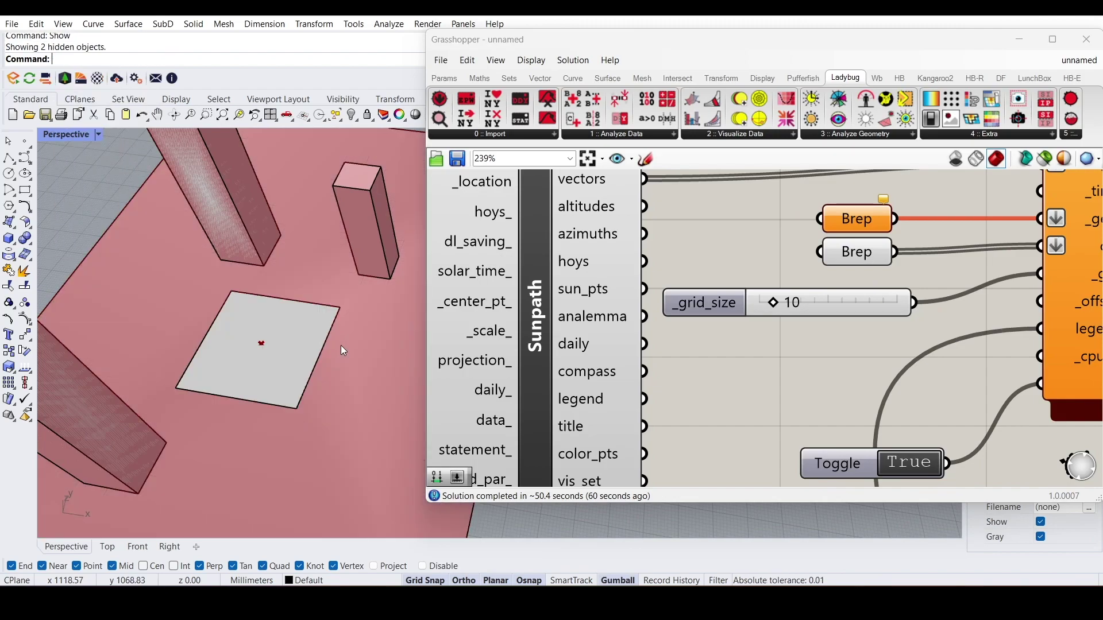
left_click(274, 351)
mouse_move(274, 351)
right_mouse_down()
mouse_move(318, 378)
mouse_move(336, 332)
mouse_move(346, 337)
mouse_move(273, 363)
right_mouse_up()
Place a copy of a tower on the small surface between the existing towers in Rhino.
left_click(323, 317)
scroll(325, 330, "up", 4)
left_click_drag(355, 266, 305, 314)
scroll(275, 403, "down", 2)
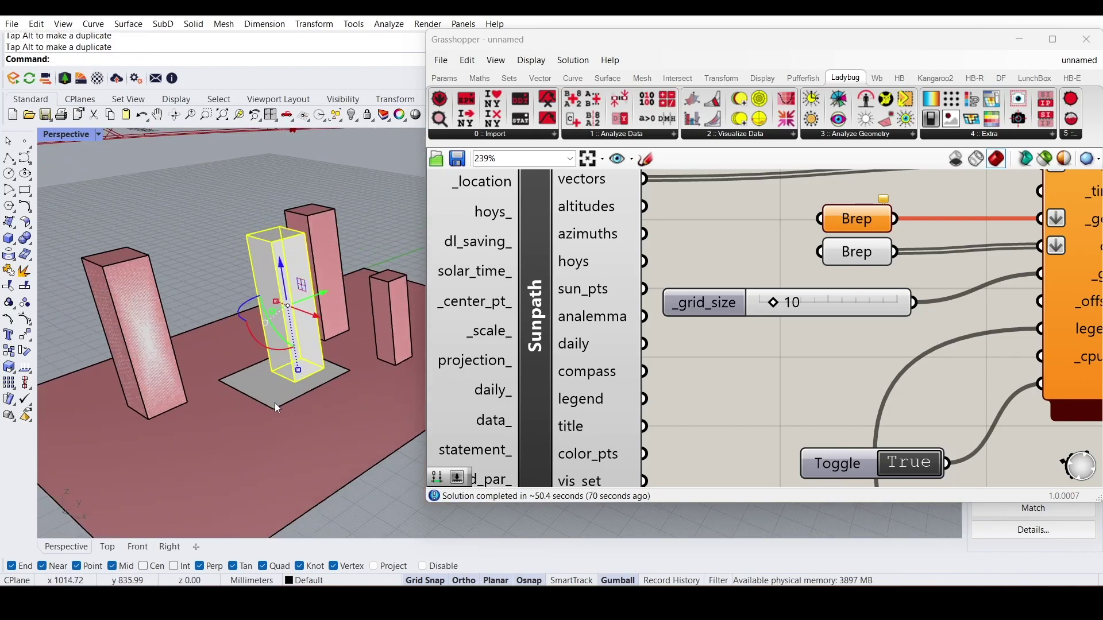
scroll(274, 402, "up", 5)
right_click_drag(323, 337, 262, 359)
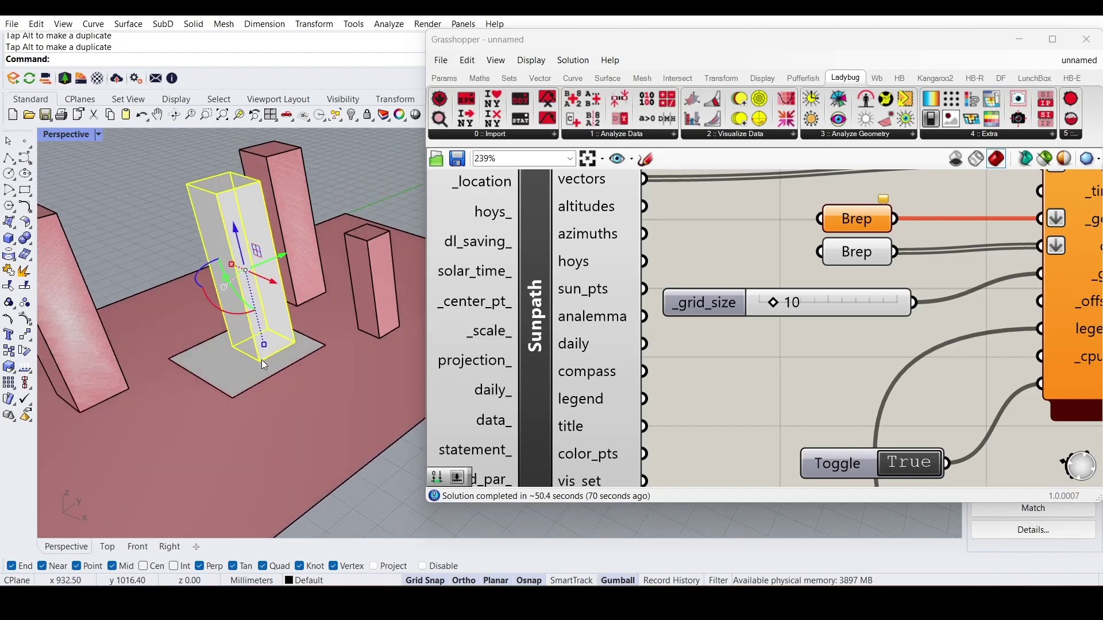
scroll(341, 400, "down", 8)
left_click(382, 462)
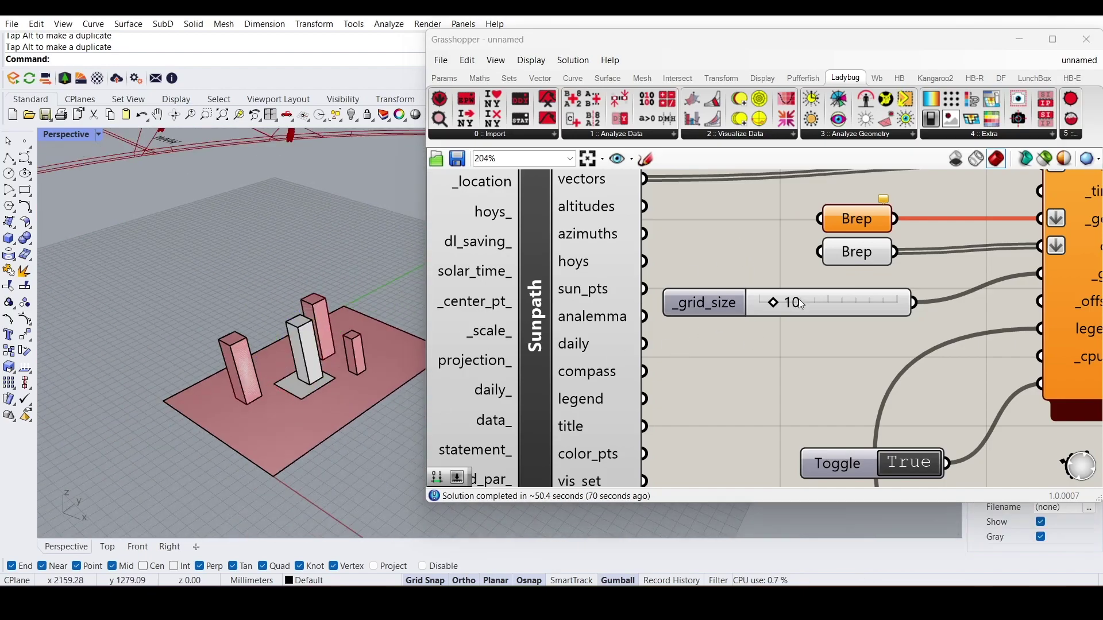
Clear the referenced values of the Brep parameter feeding the context_ input.
scroll(827, 294, "down", 2)
scroll(790, 275, "up", 2)
left_click(784, 281)
right_click(785, 281)
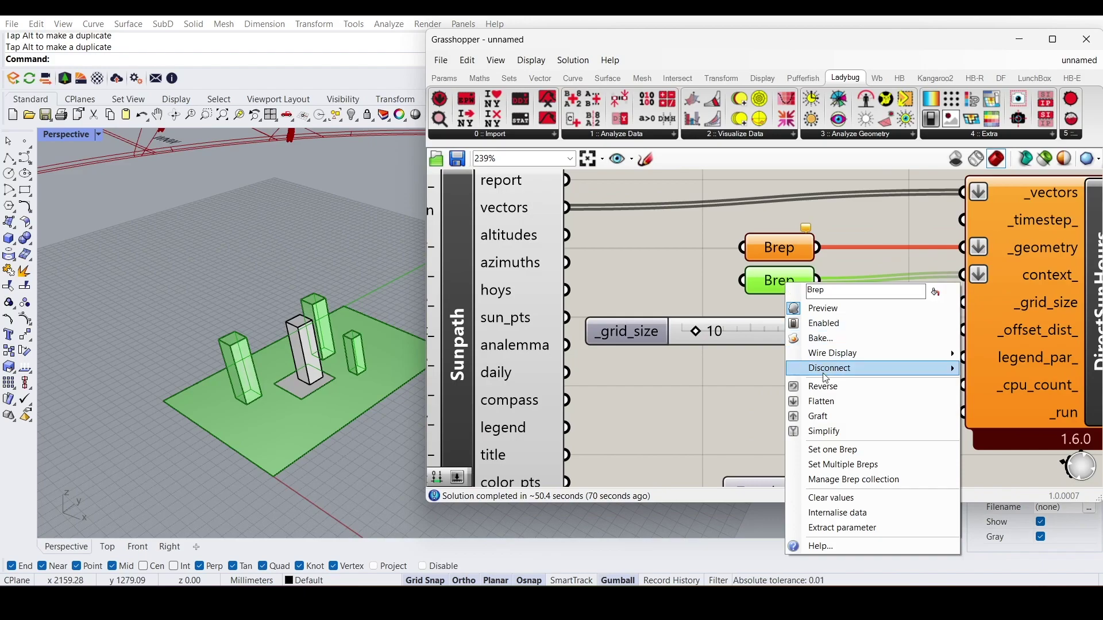
left_click(822, 496)
left_click(373, 505)
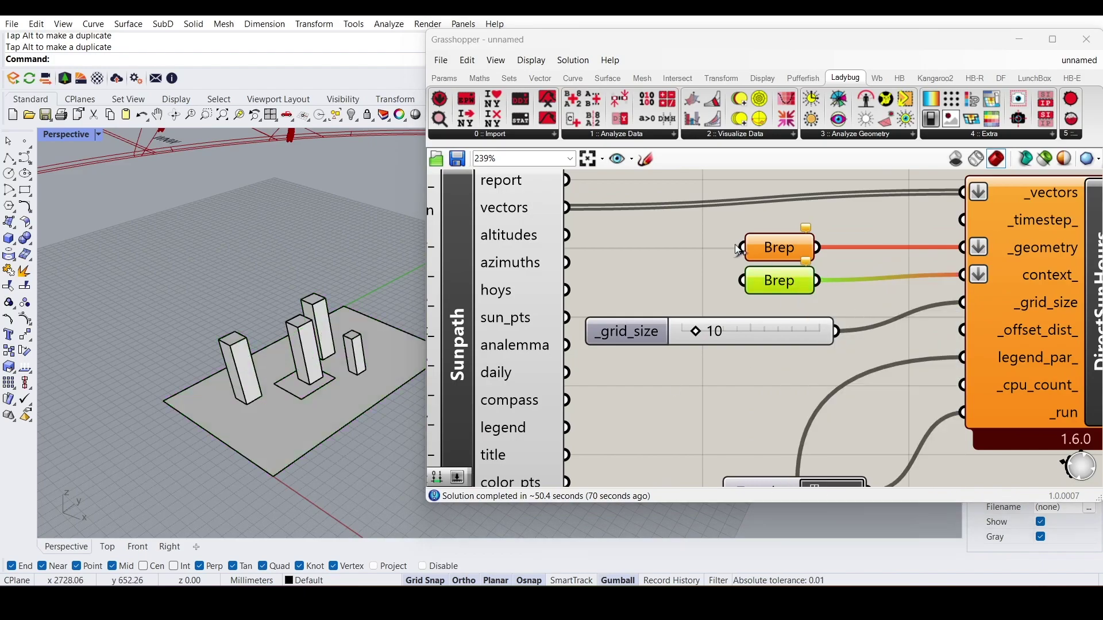
Reference the small surface, the ground surface and the three original towers as multiple Breps for the context_ input.
right_click(795, 281)
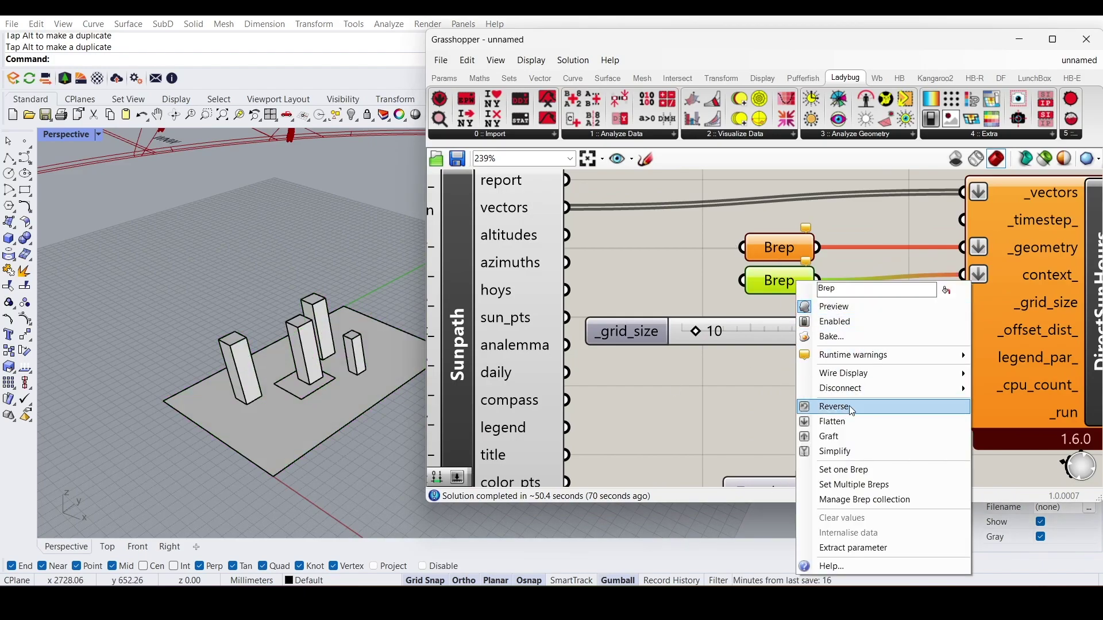
left_click(851, 485)
scroll(317, 398, "up", 9)
left_click(246, 385)
left_click(420, 338)
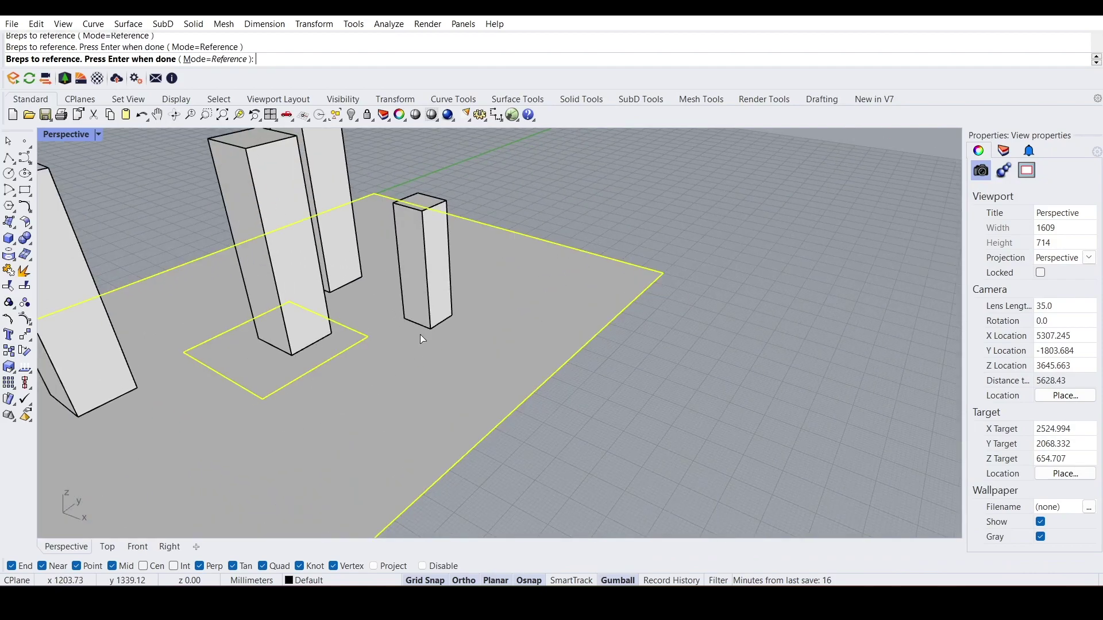
left_click(429, 276)
left_click(342, 230)
left_click(58, 359)
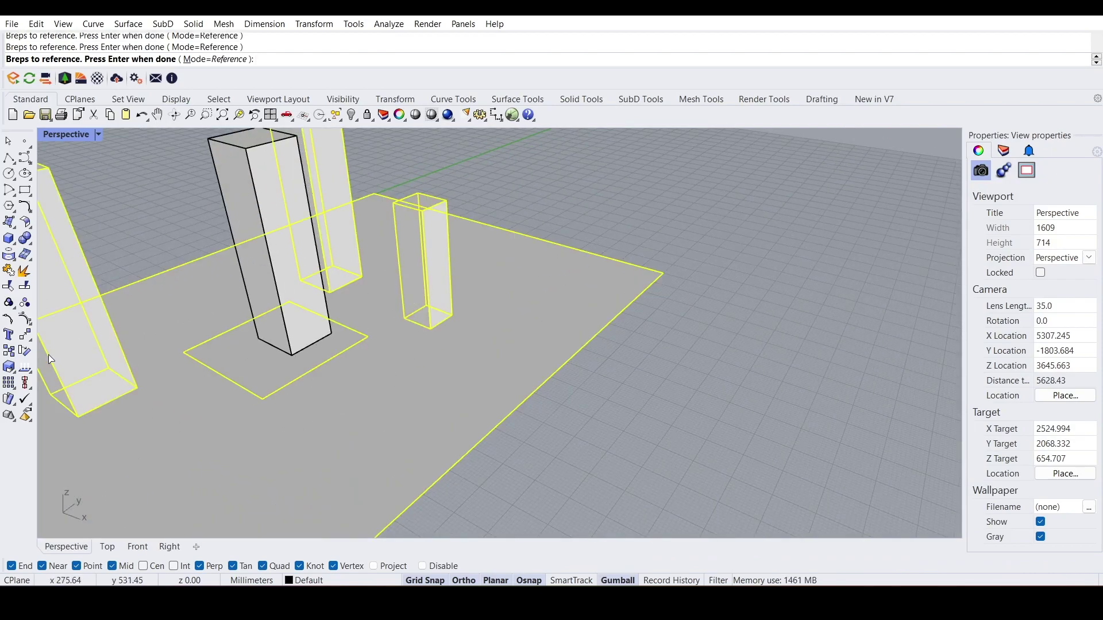
key("Return")
Reference the copied tower as the single Brep for the _geometry input.
right_click(795, 251)
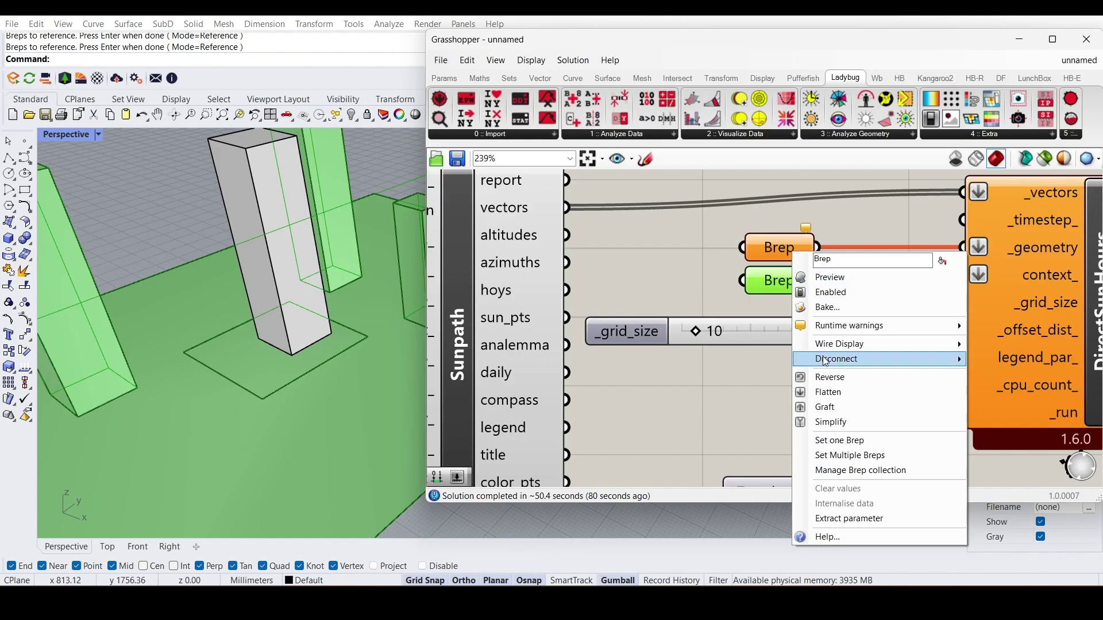
left_click(834, 440)
left_click(267, 262)
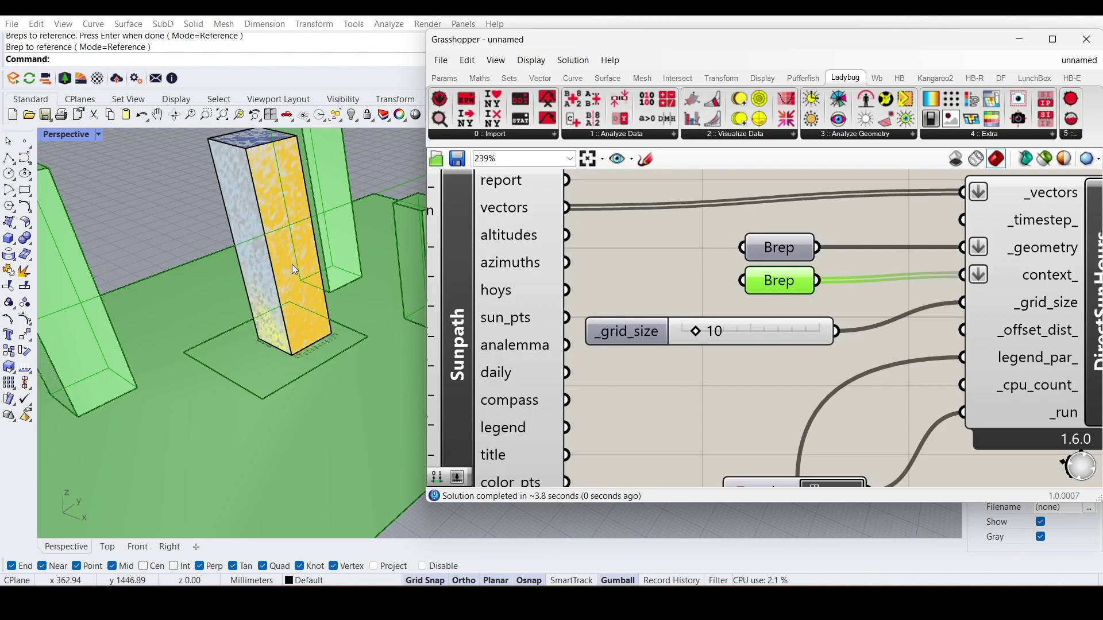
Hide the copied Rhino tower that overlaps its Direct Sun Hours mesh.
right_click_drag(291, 263, 267, 261)
left_click(267, 262)
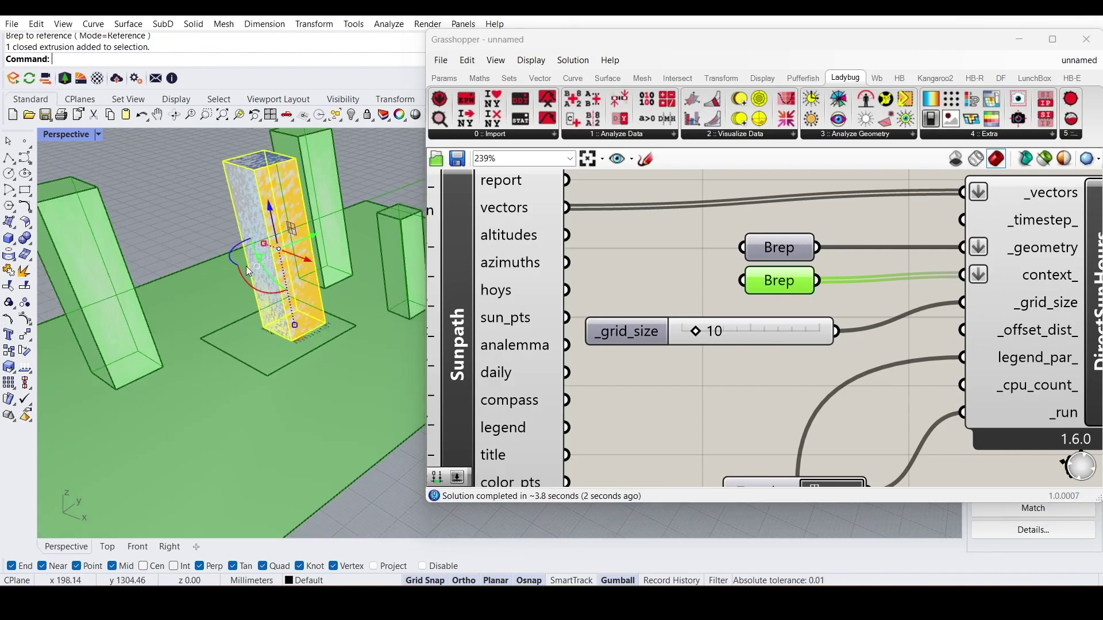
key("Return")
right_click_drag(255, 265, 189, 309)
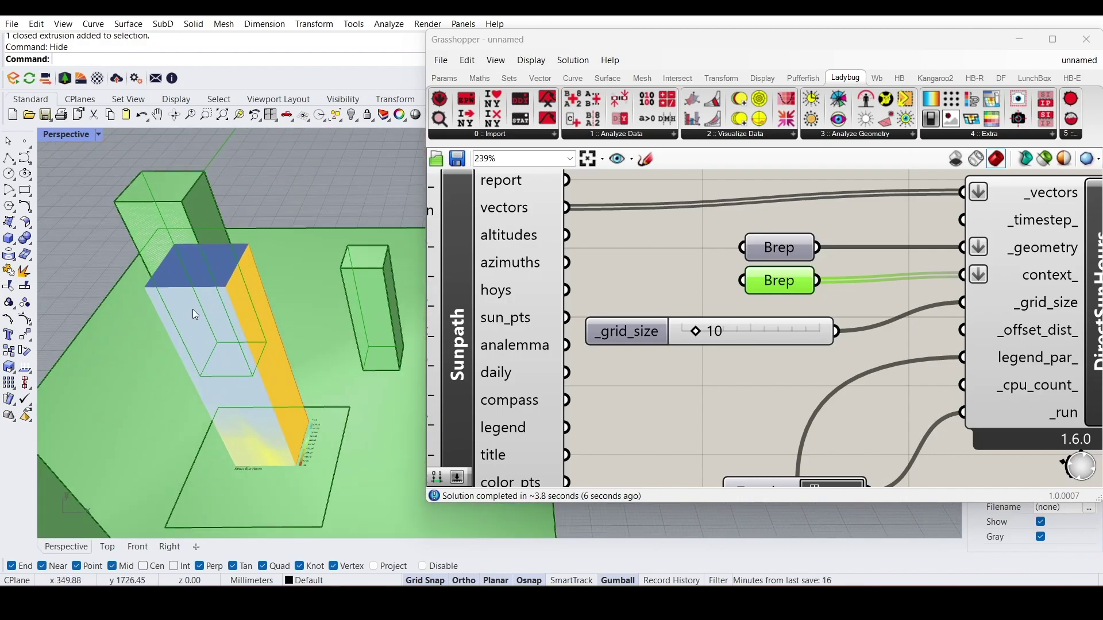
Deselect the context Brep and examine the tower's coloured sun-hours faces and legend up close.
left_click(718, 258)
right_click_drag(394, 342, 233, 372)
scroll(237, 397, "up", 5)
scroll(281, 390, "down", 5)
scroll(310, 354, "up", 8)
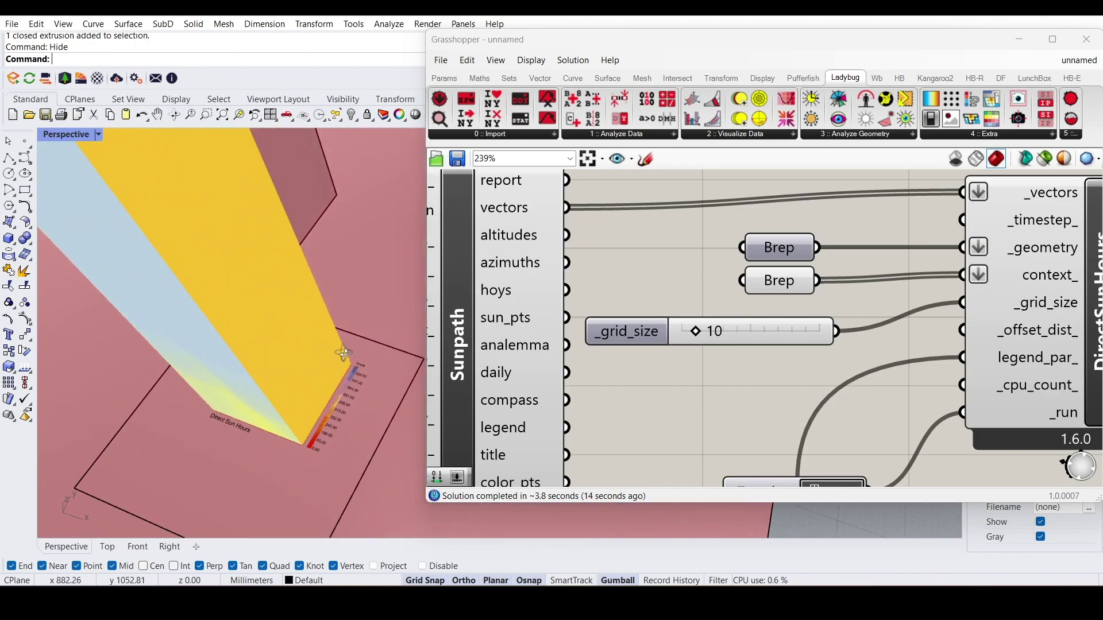
Examine the tower's Direct Sun Hours colours and its legend from further away and close up.
scroll(357, 367, "down", 4)
scroll(331, 355, "down", 4)
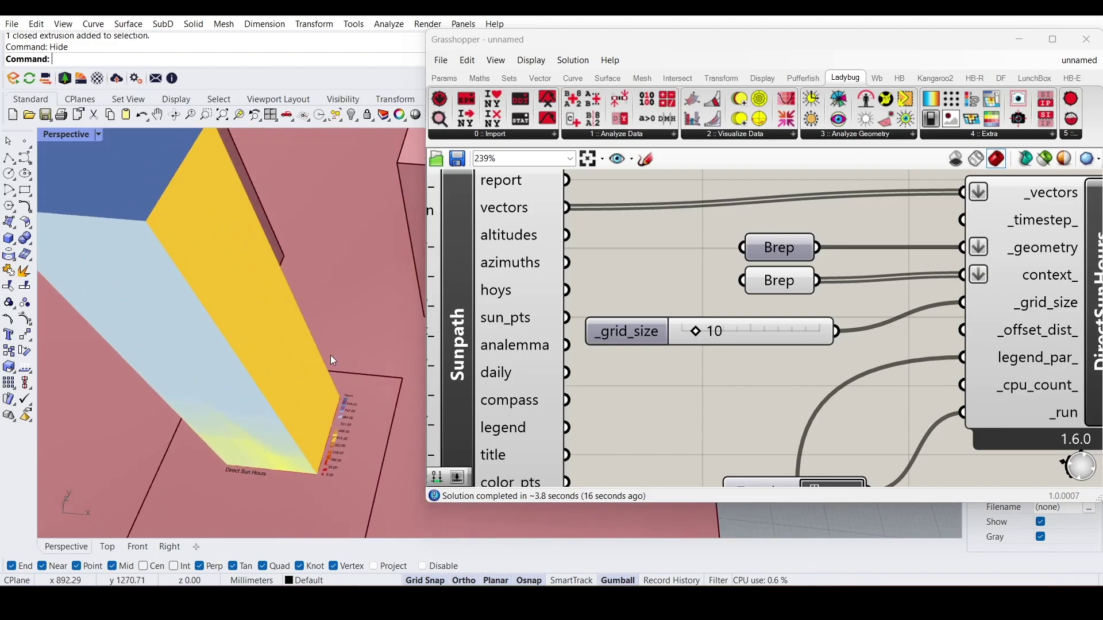
scroll(227, 229, "up", 5)
scroll(236, 243, "down", 2)
scroll(237, 222, "up", 2)
scroll(359, 378, "down", 4)
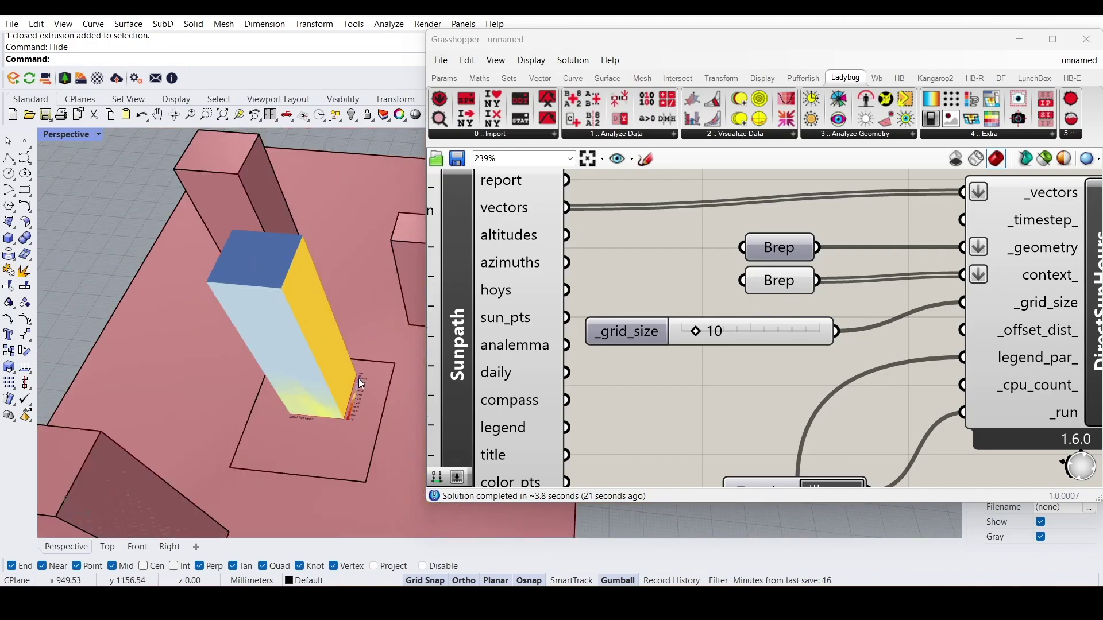
scroll(335, 387, "up", 4)
scroll(288, 402, "up", 5)
scroll(702, 338, "down", 3)
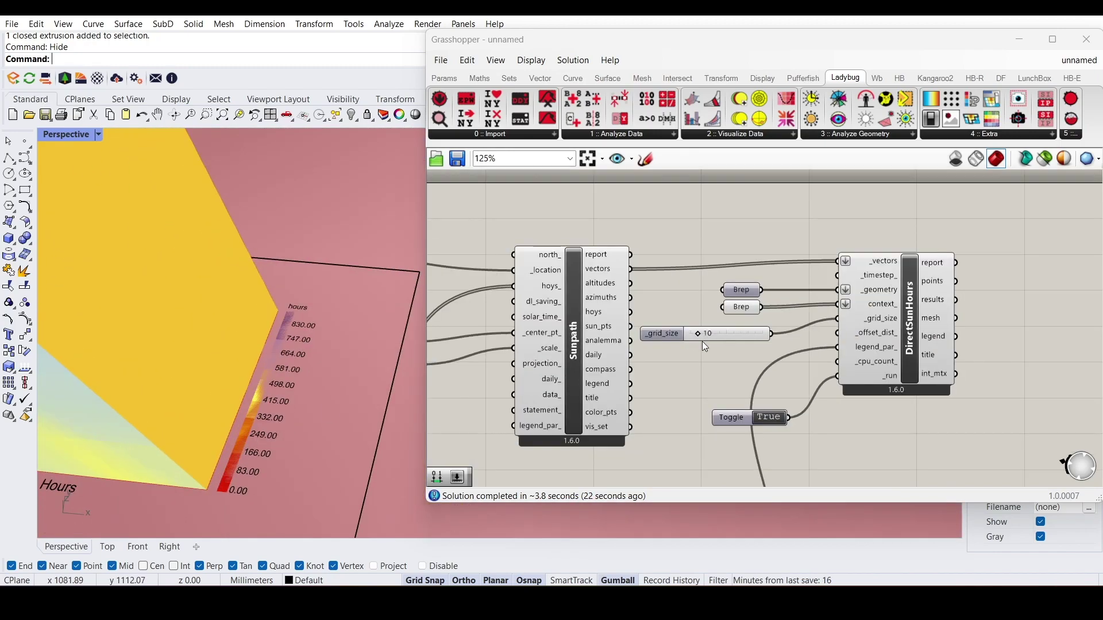
Set the DirectSunHours run toggle to False to pause the analysis.
right_click_drag(704, 339, 715, 195)
right_click_drag(734, 351, 758, 220)
right_click_drag(512, 371, 722, 340)
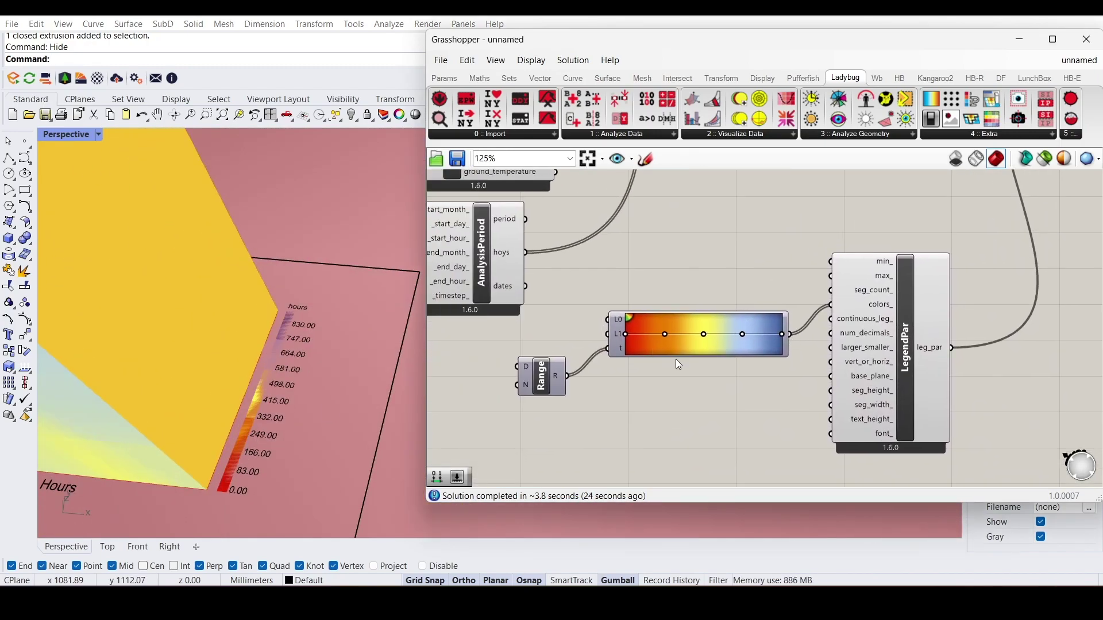
scroll(726, 334, "down", 2)
scroll(734, 291, "up", 5)
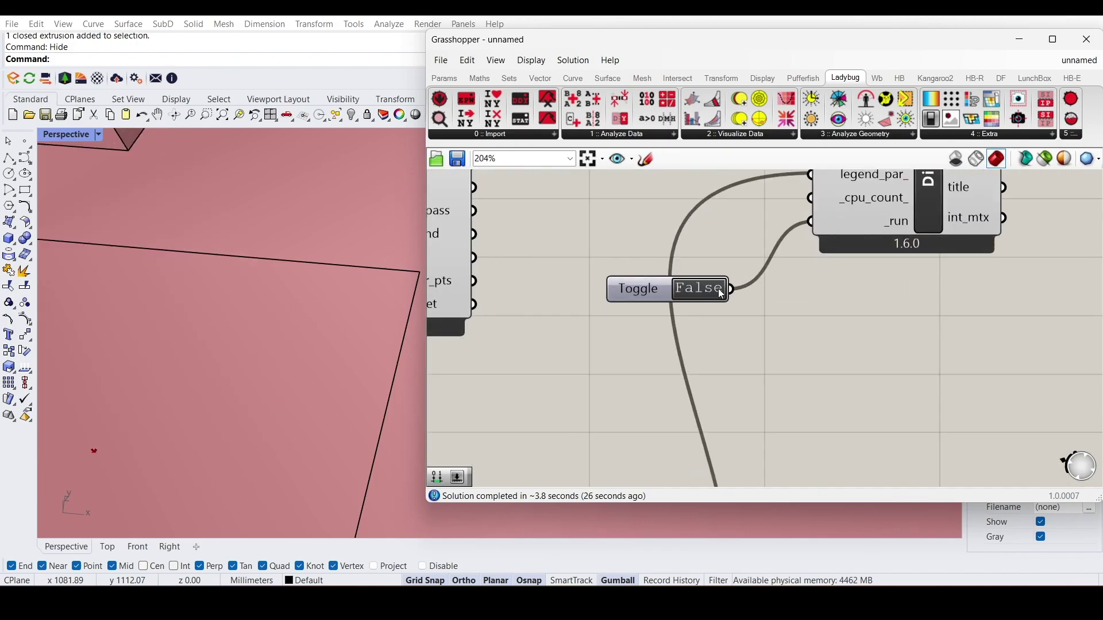
scroll(718, 295, "down", 5)
scroll(680, 330, "up", 5)
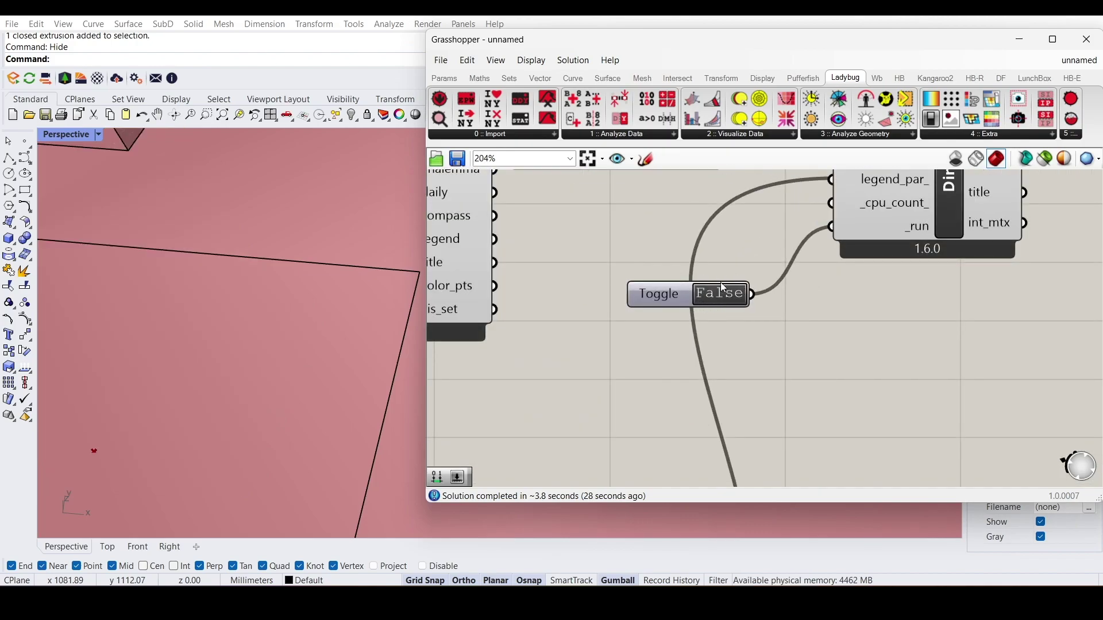
Reverse the legend gradient so it runs blue, light blue, yellow, orange, red, with evenly spaced grips.
scroll(727, 287, "down", 5)
right_click_drag(730, 300, 879, 259)
scroll(687, 377, "up", 3)
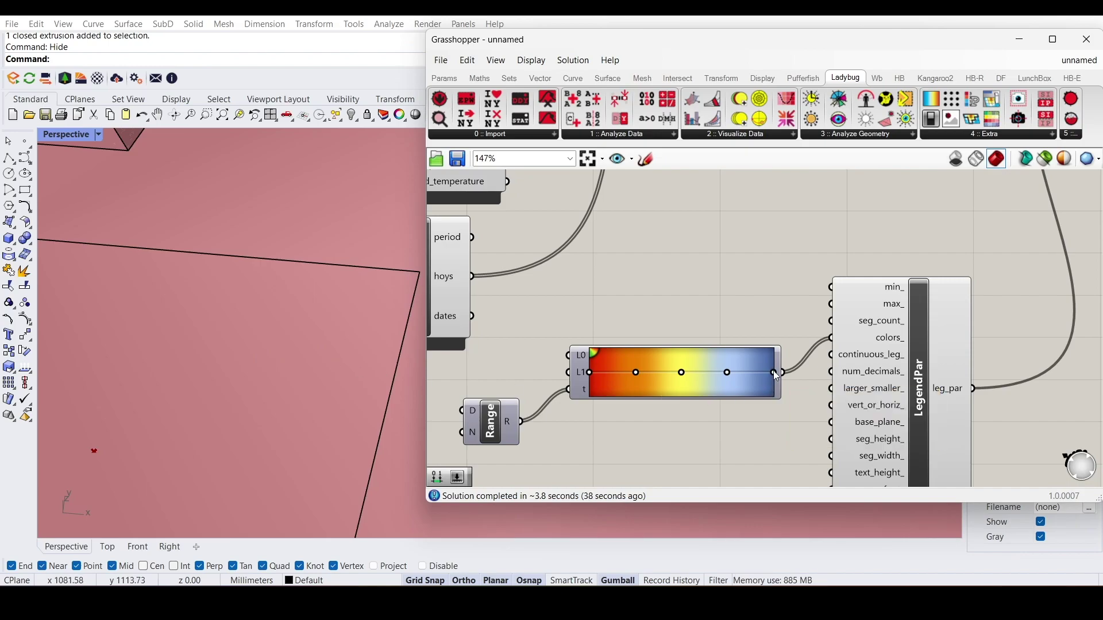
scroll(836, 300, "down", 5)
scroll(875, 277, "up", 5)
scroll(876, 277, "down", 4)
scroll(700, 394, "up", 6)
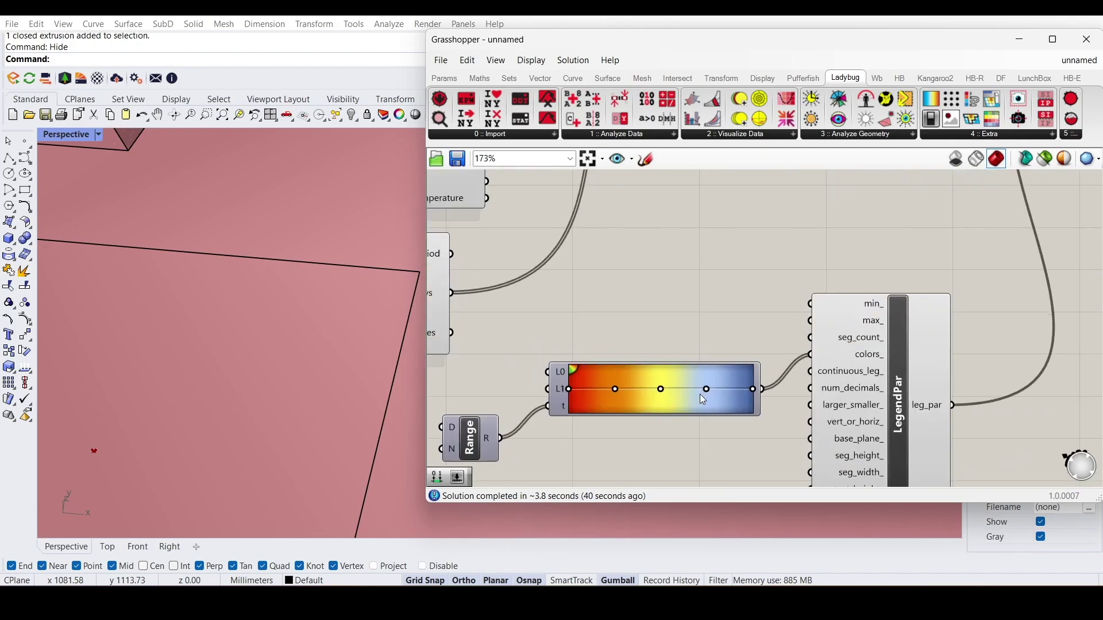
left_click_drag(519, 388, 784, 387)
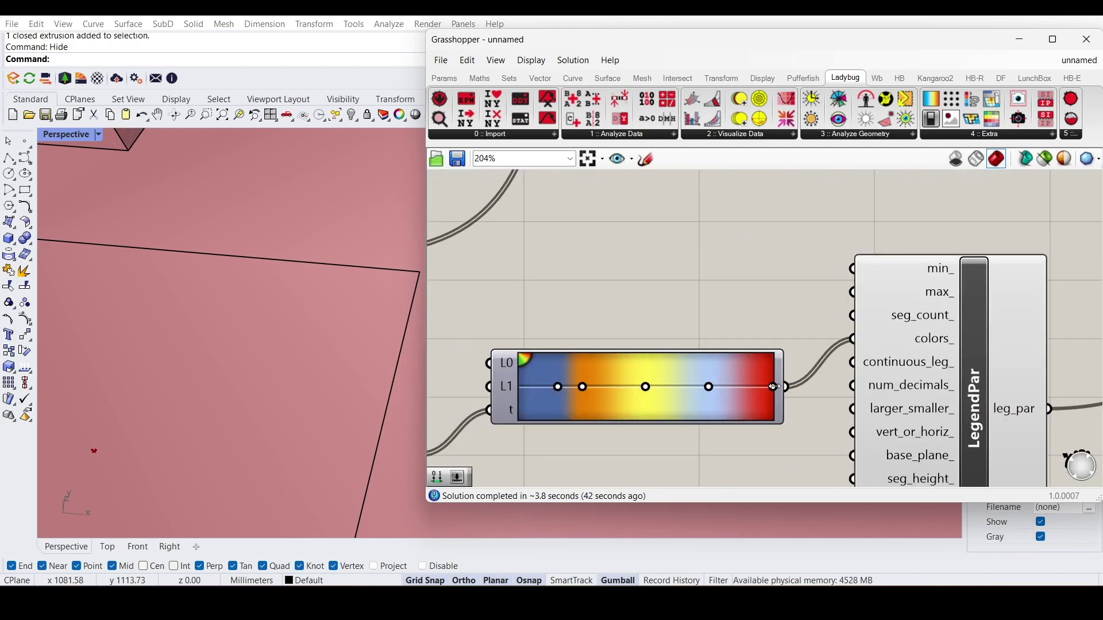
left_click_drag(557, 391, 586, 392)
left_click_drag(681, 388, 708, 388)
scroll(593, 377, "down", 5)
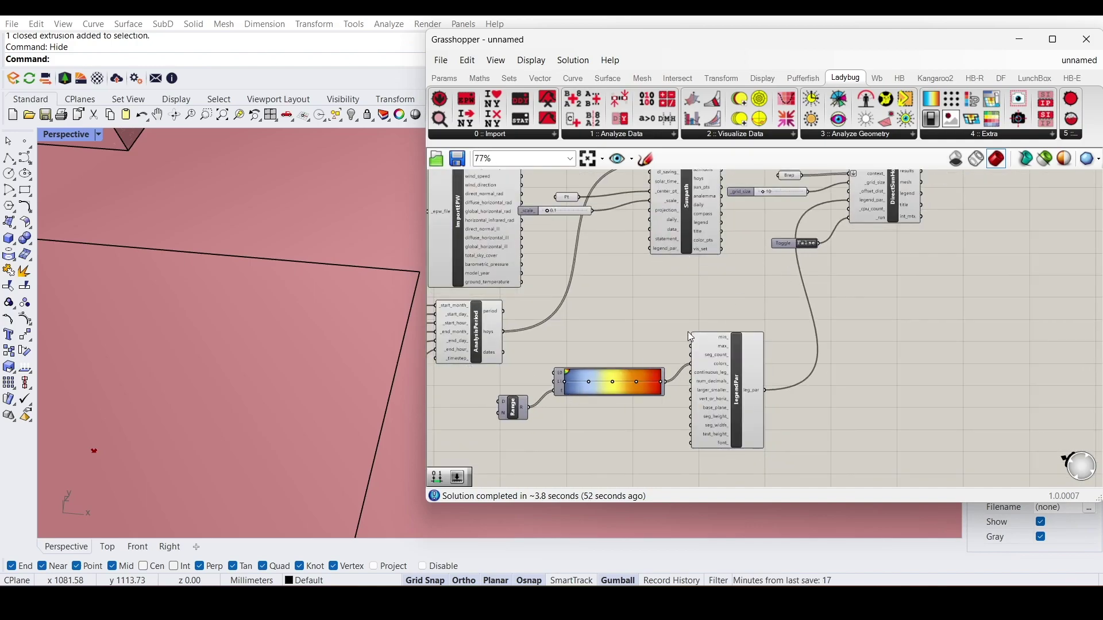
Set the DirectSunHours run toggle to True and inspect the recoloured tower and legend.
scroll(326, 383, "down", 5)
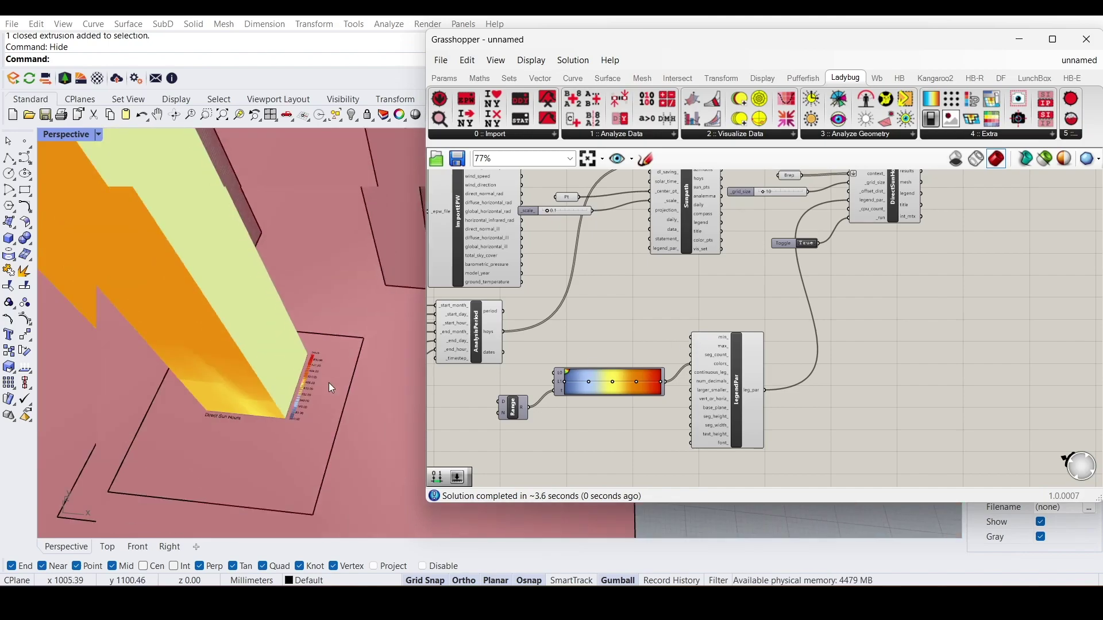
scroll(331, 446, "up", 5)
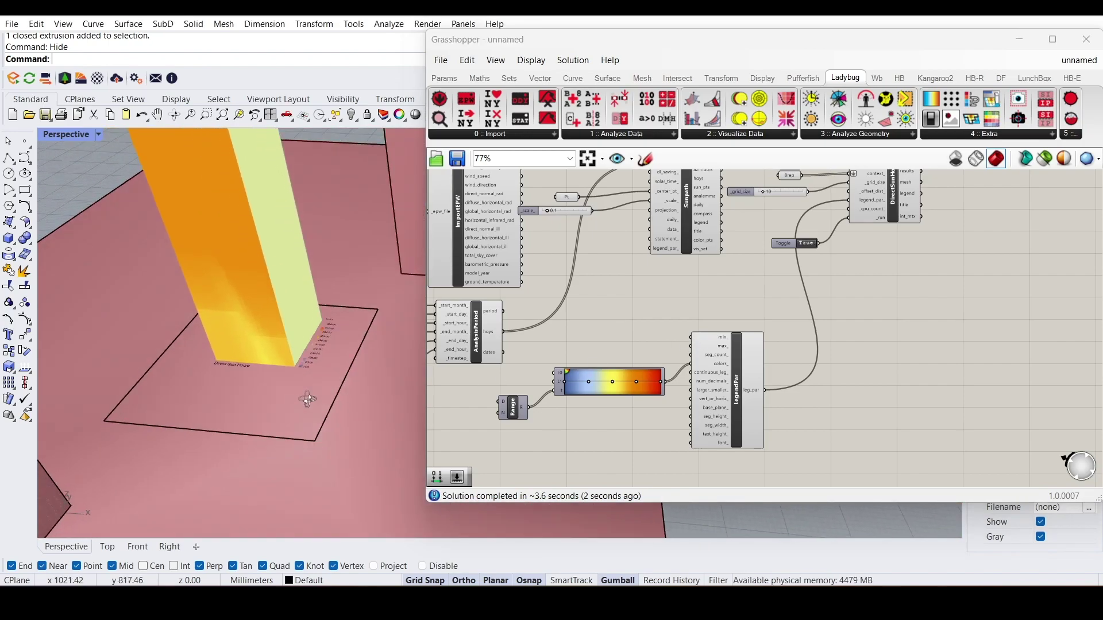
scroll(258, 400, "down", 3)
scroll(229, 350, "up", 2)
scroll(251, 330, "up", 4)
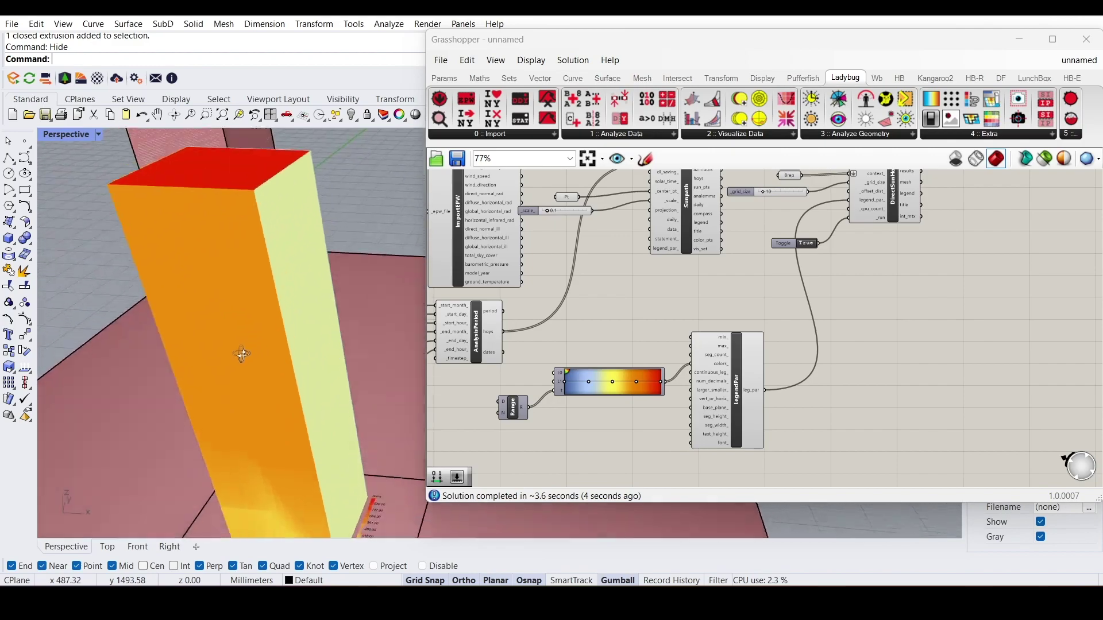
scroll(685, 356, "down", 3)
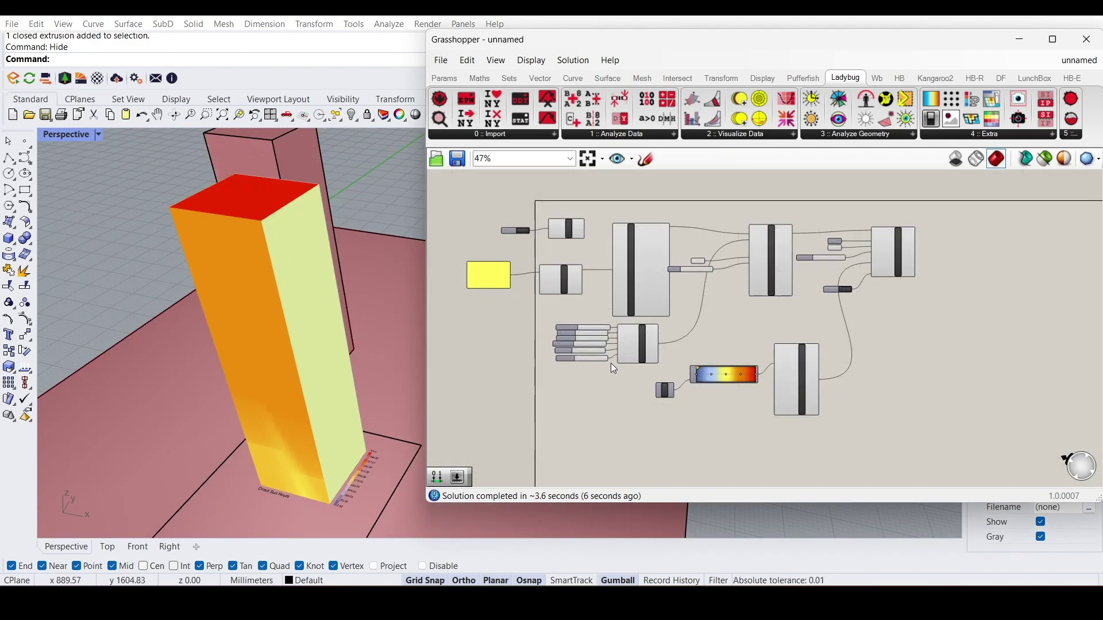
Move the Sunpath, DirectSunHours, gradient, Range and LegendPar components with their inputs above the weather-data components.
left_click_drag(913, 437, 678, 222)
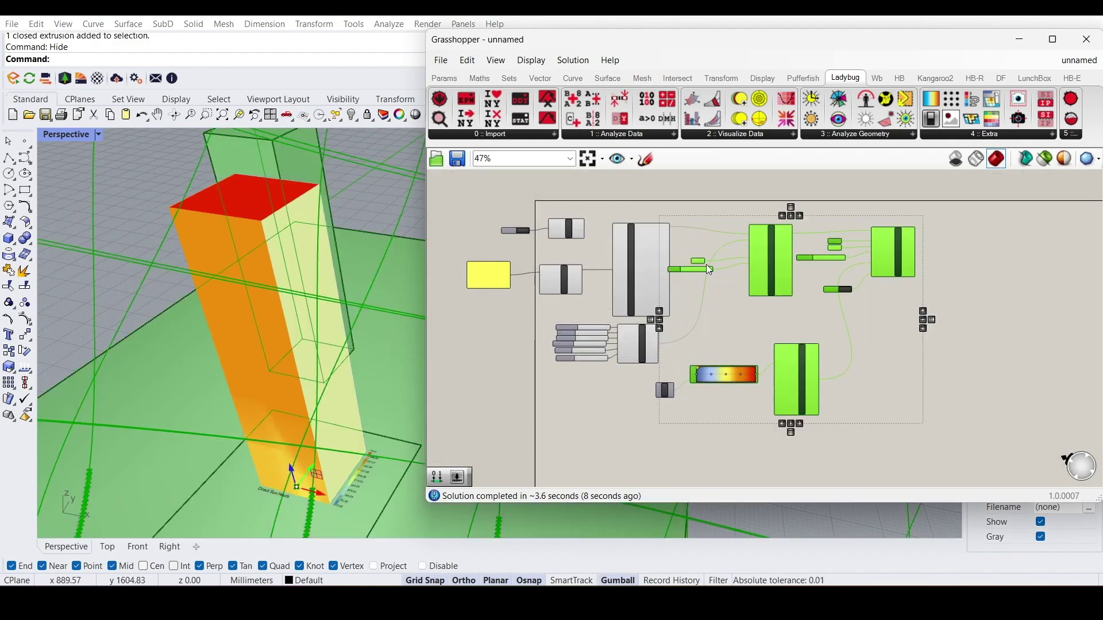
scroll(716, 281, "up", 3)
scroll(718, 293, "down", 3)
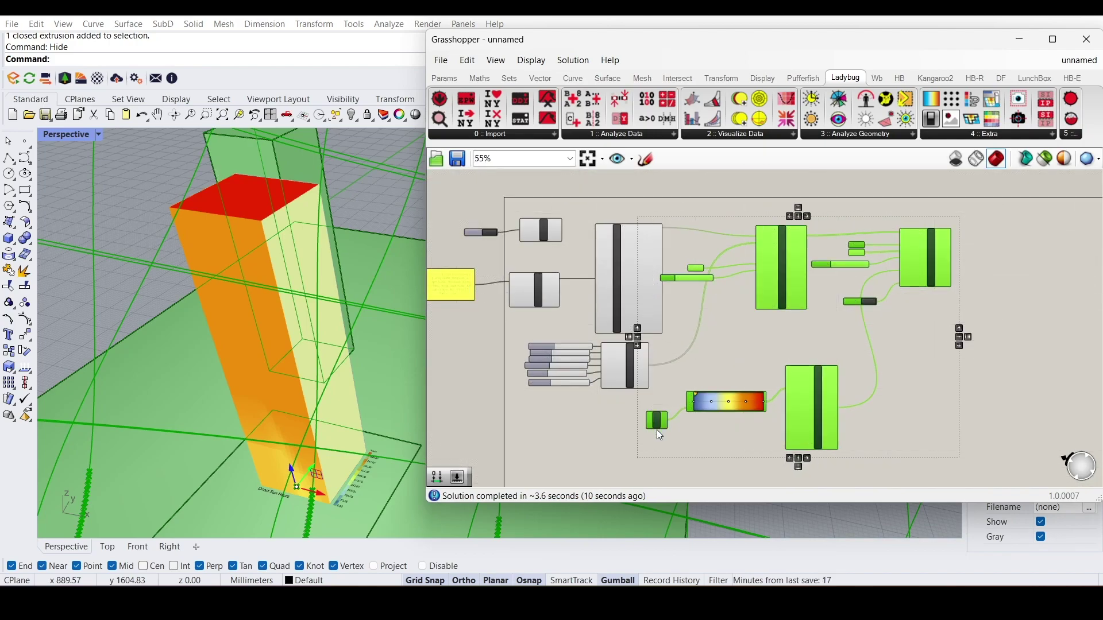
scroll(750, 381, "down", 3)
left_click_drag(745, 323, 745, 247)
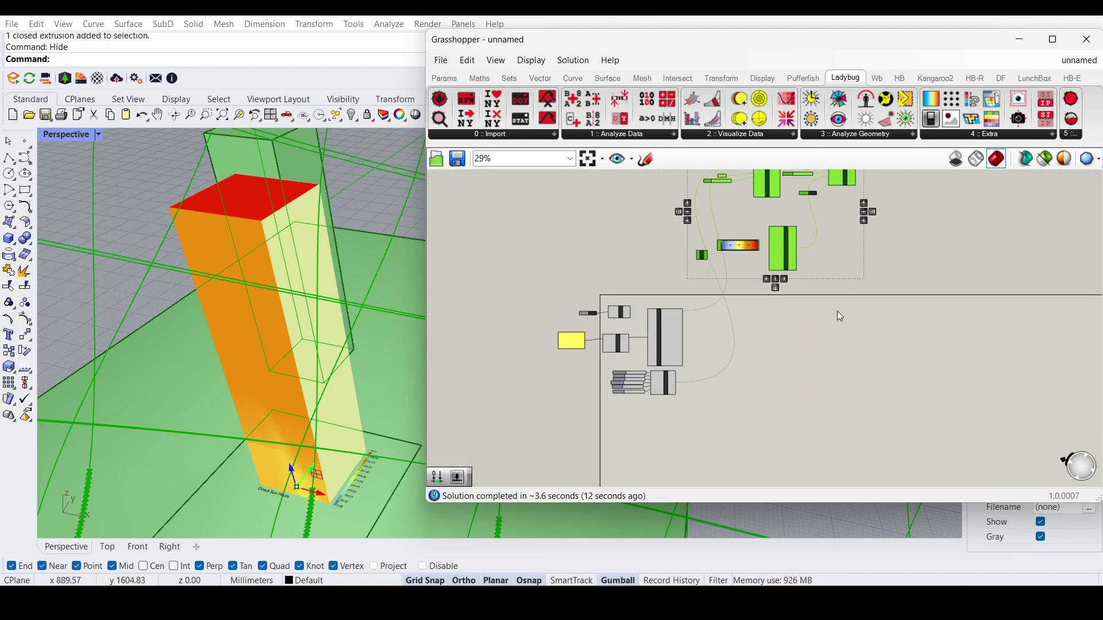
left_click(834, 310)
Turn off the relocated DirectSunHours analysis by setting its run toggle to False.
right_click_drag(834, 309, 799, 356)
scroll(783, 270, "up", 5)
double_click(781, 285)
scroll(781, 285, "down", 5)
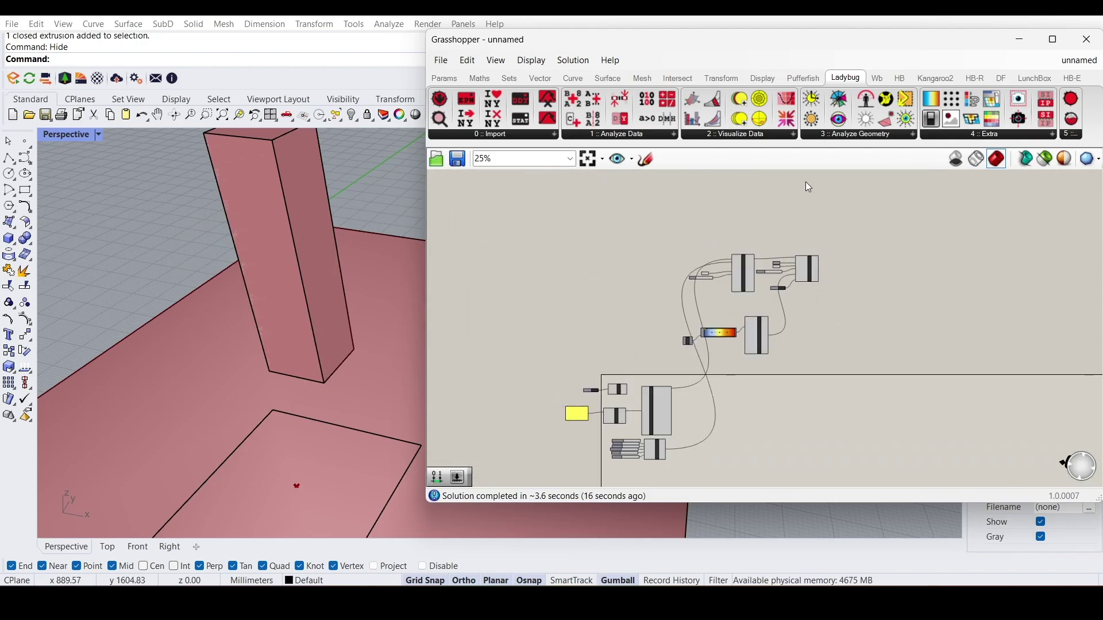
Add an LB Incident Radiation component in the free space beside the ImportEPW component.
left_click(869, 133)
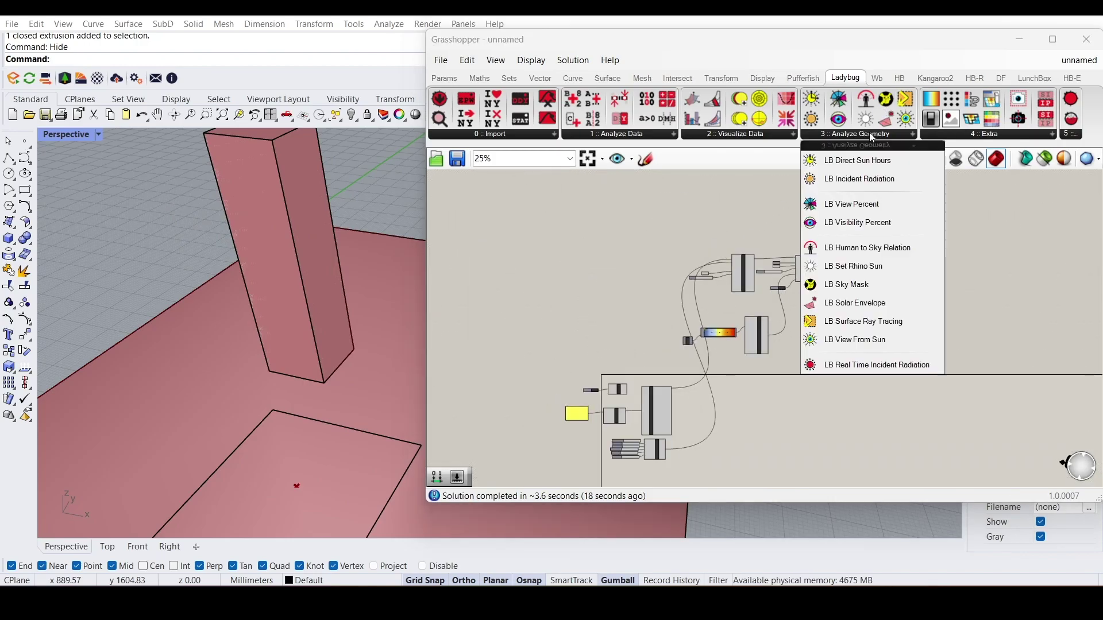
left_click(860, 179)
scroll(777, 332, "up", 6)
left_click(763, 368)
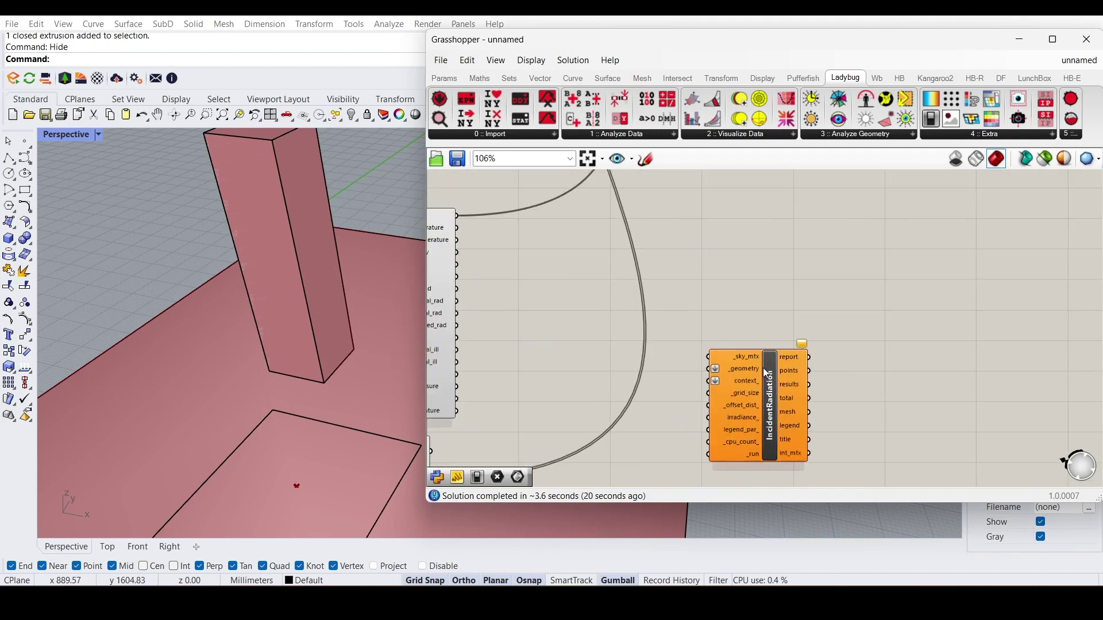
scroll(729, 357, "up", 4)
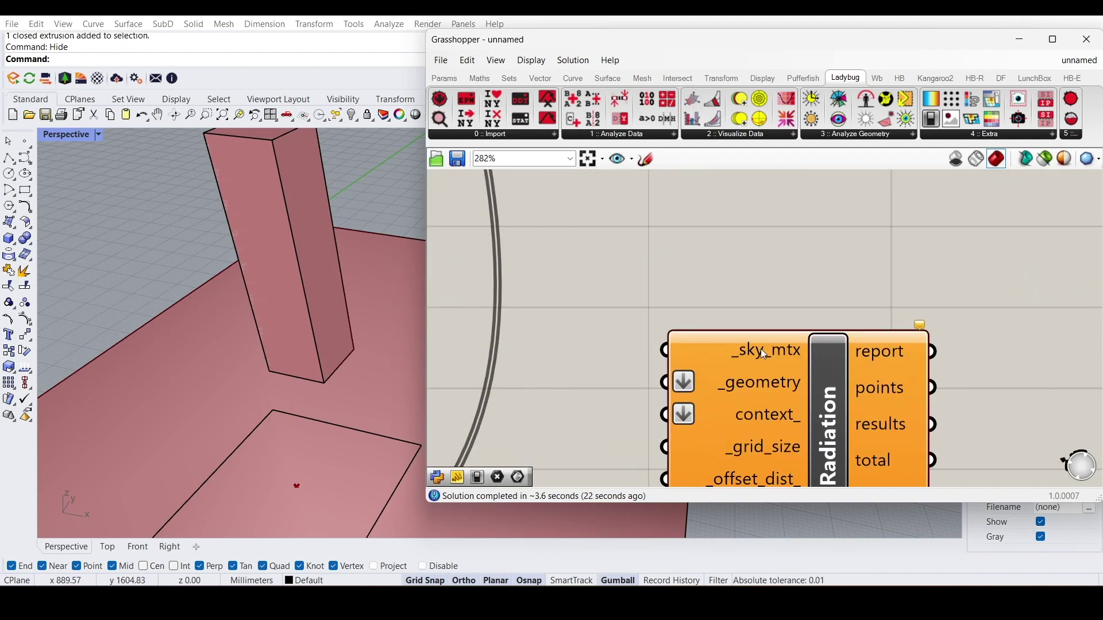
scroll(763, 351, "down", 6)
left_click(819, 428)
left_click(796, 325)
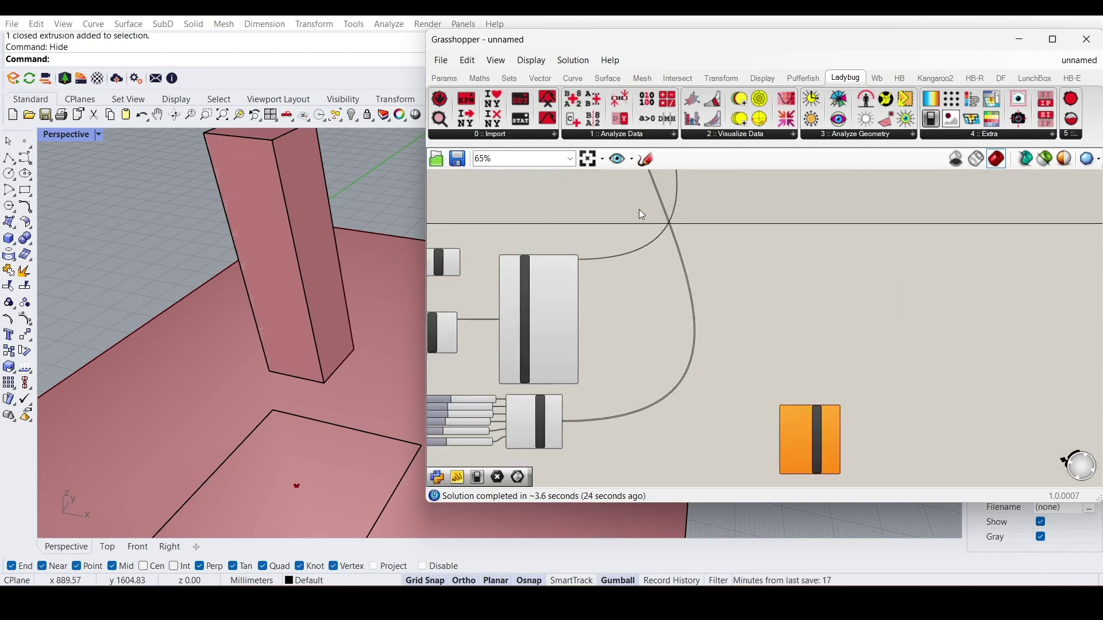
Add an LB Cumulative Sky Matrix component between ImportEPW and IncidentRadiation.
left_click(743, 136)
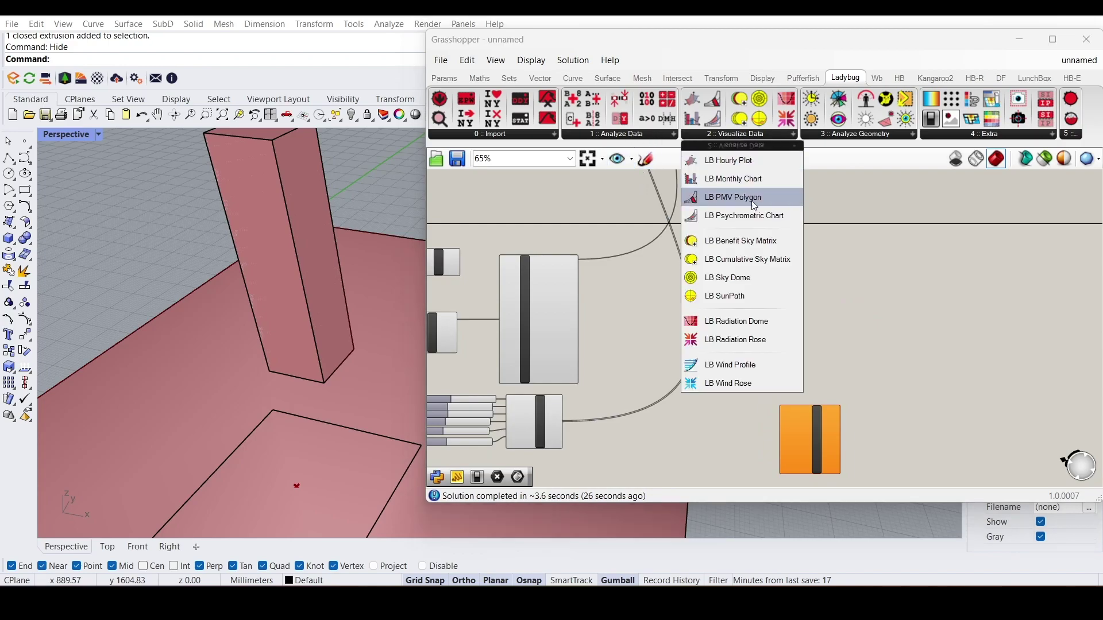
mouse_move(753, 251)
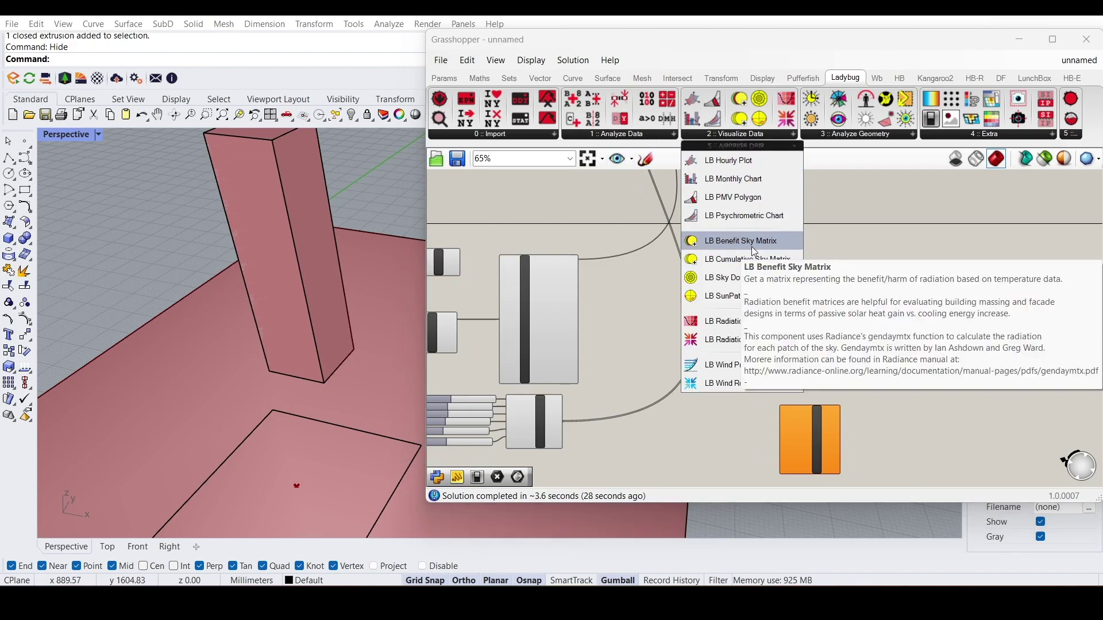
left_click(752, 255)
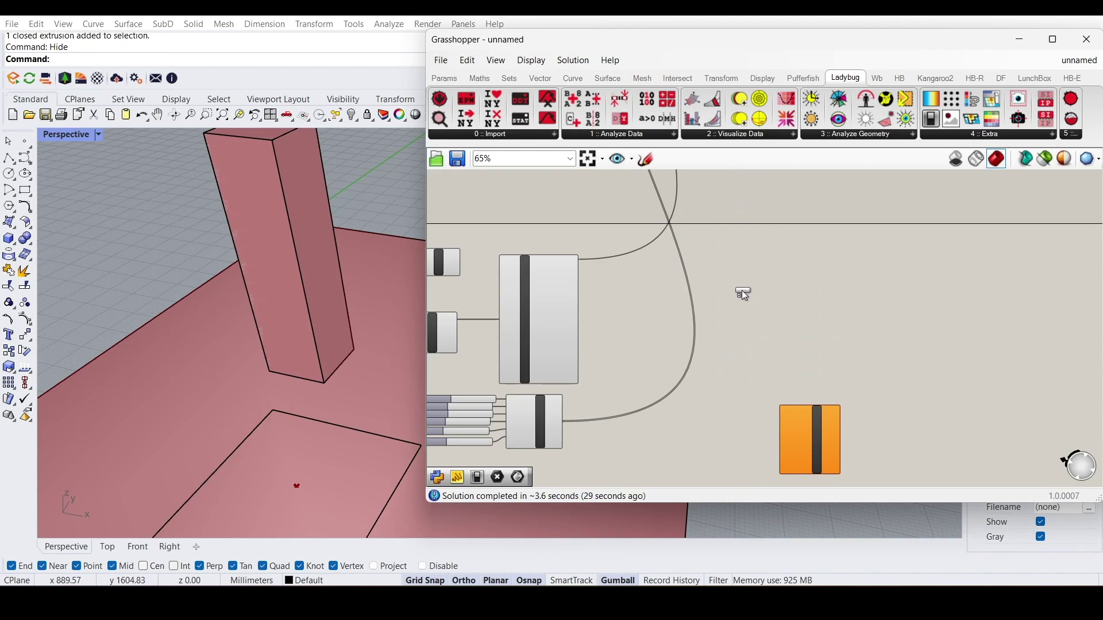
left_click(737, 322)
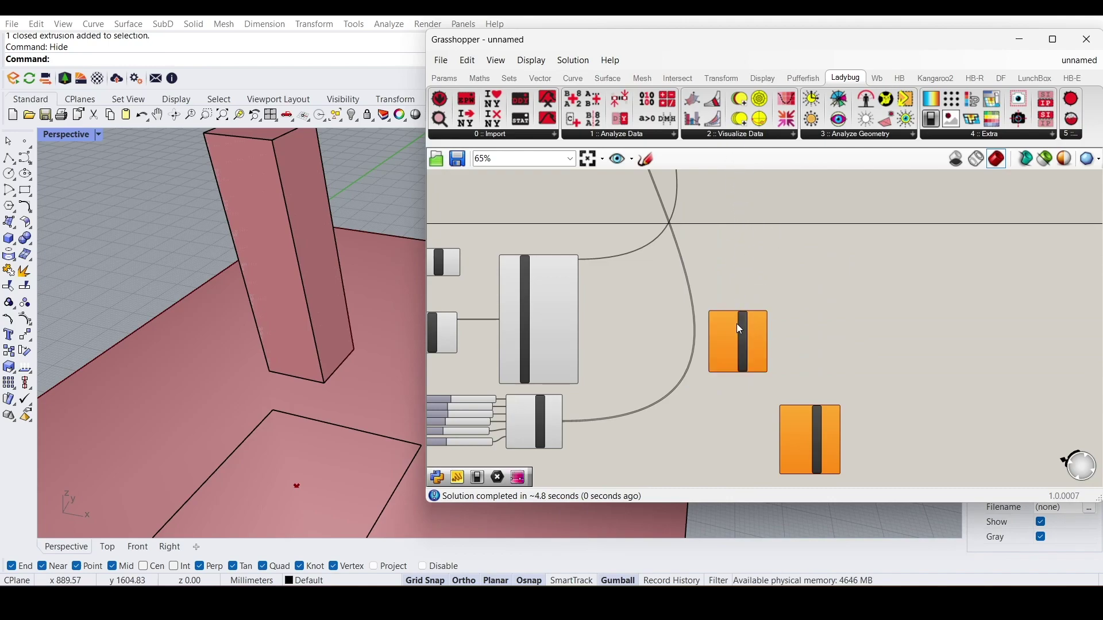
Connect ImportEPW's location, direct_normal_rad and diffuse_horizontal_rad to SkyMatrix's _location, _direct_rad and _diffuse_rad inputs.
scroll(739, 330, "up", 3)
left_click_drag(568, 215, 693, 322)
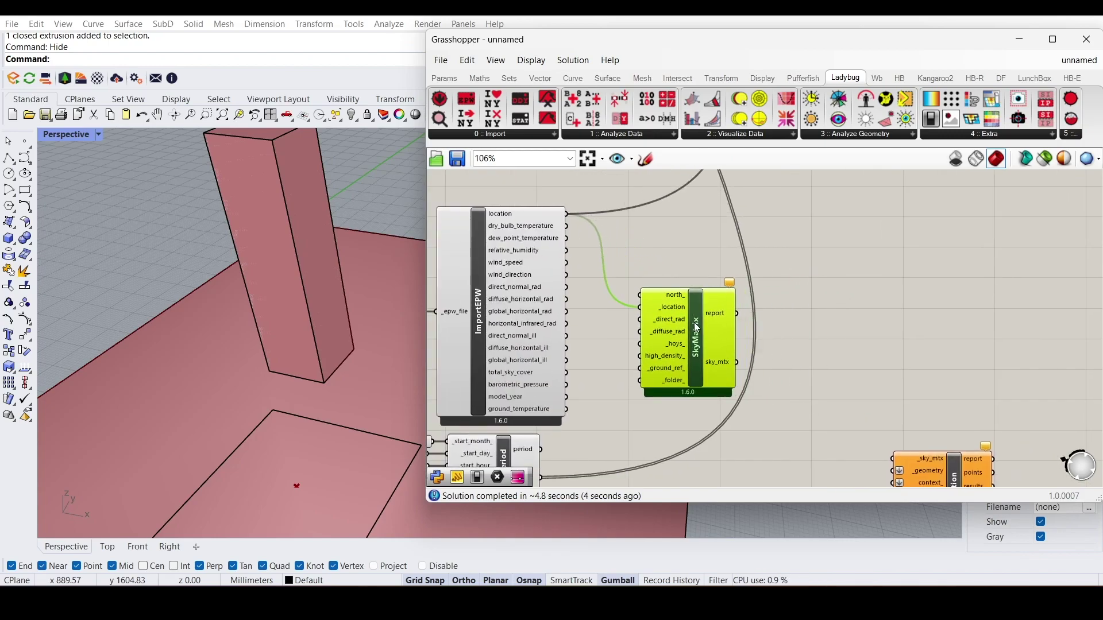
right_click_drag(759, 343, 763, 324)
scroll(661, 295, "up", 2)
right_click_drag(608, 317, 666, 341)
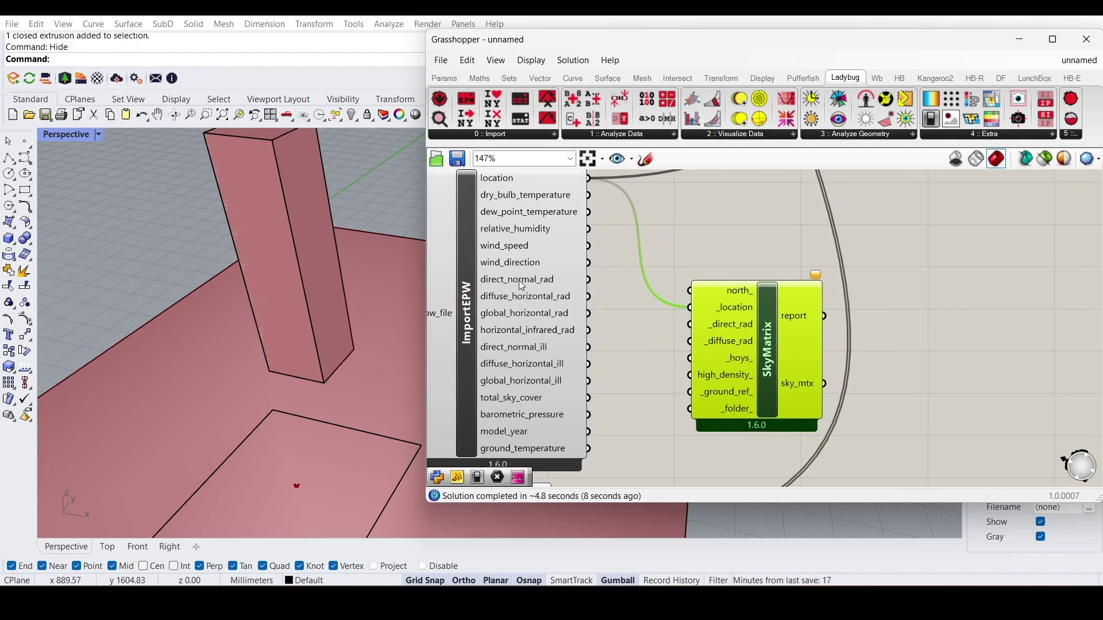
left_click_drag(589, 280, 691, 325)
left_click_drag(587, 299, 690, 341)
Connect AnalysisPeriod's hoys to SkyMatrix's _hoys_ input, and its sky_mtx output to IncidentRadiation's _sky_mtx.
scroll(696, 316, "down", 3)
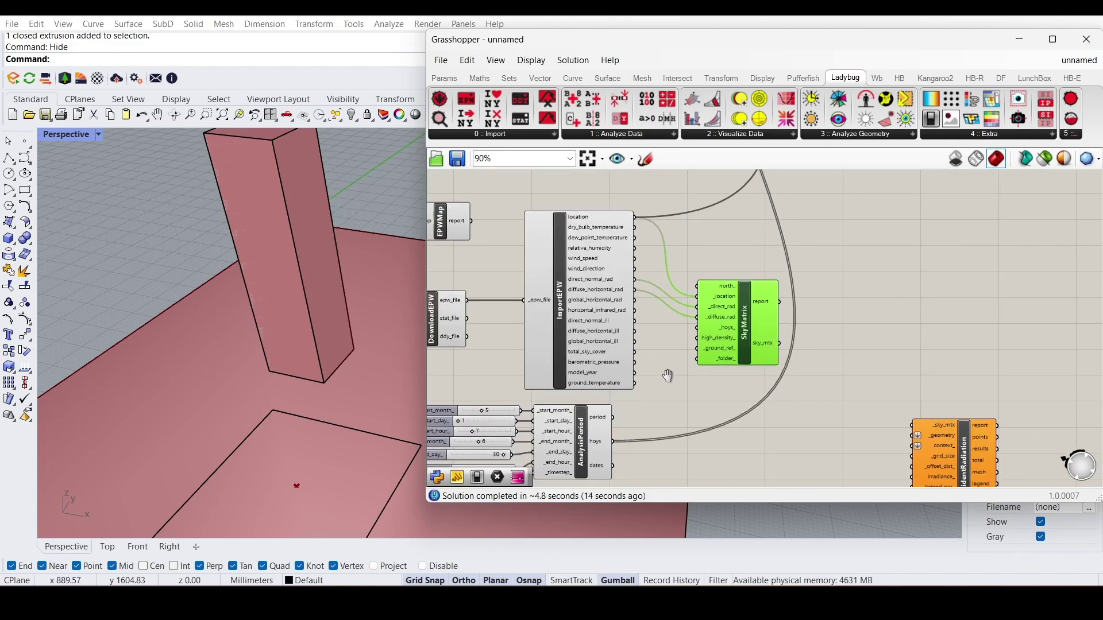
left_click_drag(651, 388, 702, 312)
right_click_drag(791, 317, 656, 293)
left_click_drag(651, 306, 783, 387)
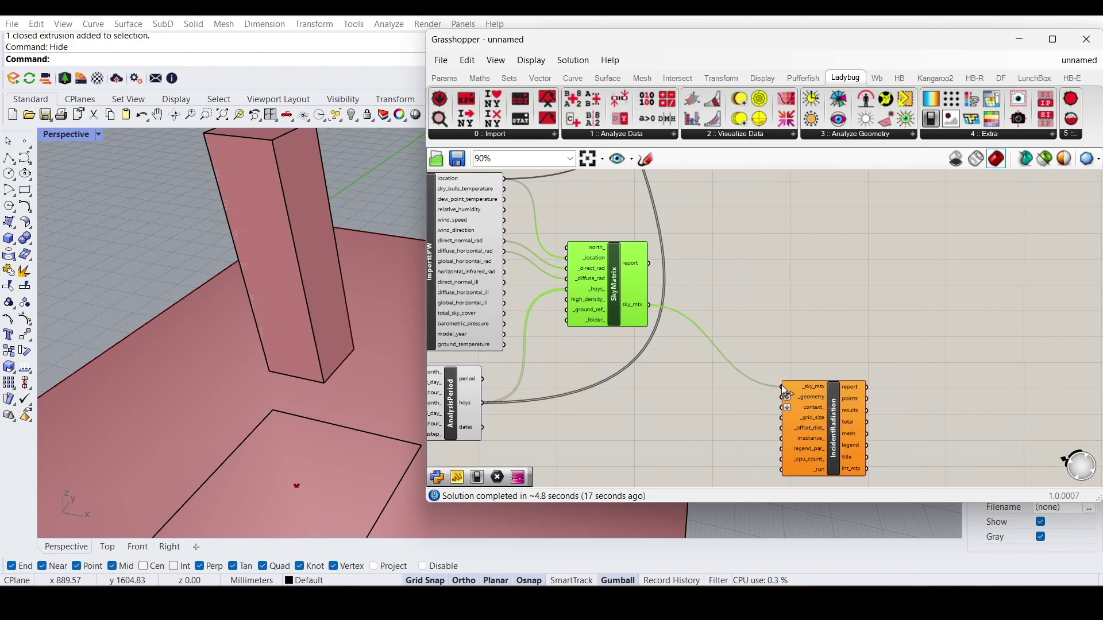
Move IncidentRadiation up beside SkyMatrix and connect the analysed tower's Brep to its _geometry input.
scroll(782, 386, "down", 3)
left_click_drag(751, 421, 746, 308)
right_click_drag(746, 308, 739, 397)
scroll(738, 398, "down", 2)
right_click_drag(733, 289, 708, 325)
scroll(738, 213, "up", 2)
left_click_drag(748, 198, 707, 399)
scroll(742, 207, "down", 2)
scroll(694, 442, "up", 7)
scroll(640, 423, "down", 6)
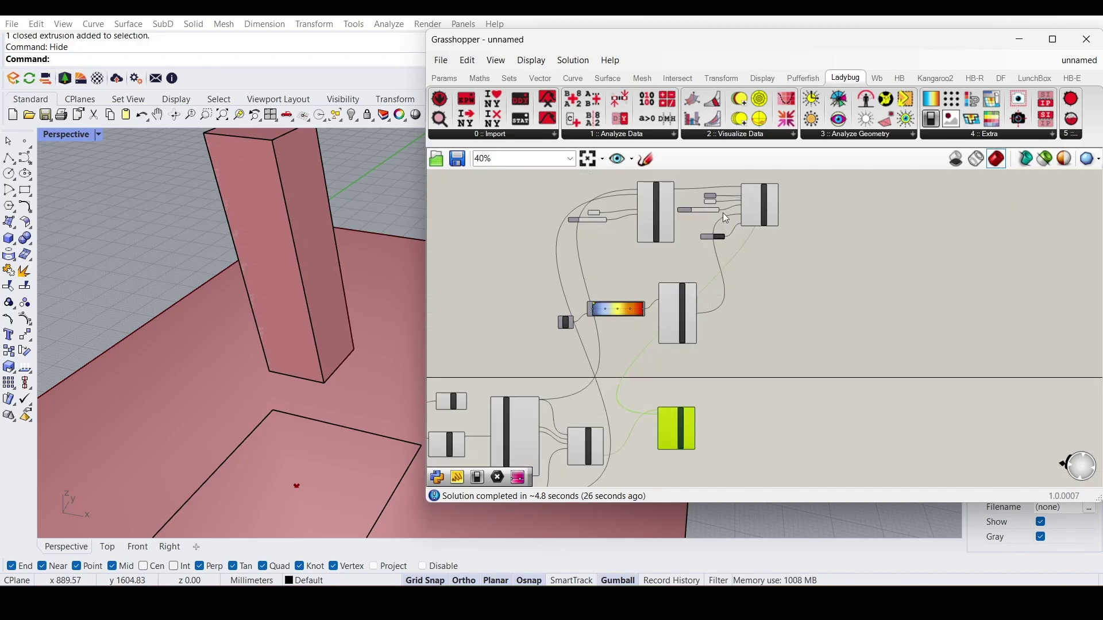
Connect the context Brep to IncidentRadiation's context_ input and the existing grid size slider to _grid_size.
scroll(747, 186, "up", 4)
left_click_drag(656, 245, 634, 393)
scroll(687, 233, "down", 6)
scroll(655, 355, "up", 6)
scroll(649, 395, "down", 6)
scroll(681, 270, "up", 6)
scroll(682, 245, "down", 6)
left_click_drag(664, 262, 623, 370)
scroll(648, 382, "up", 6)
right_click_drag(613, 441, 667, 401)
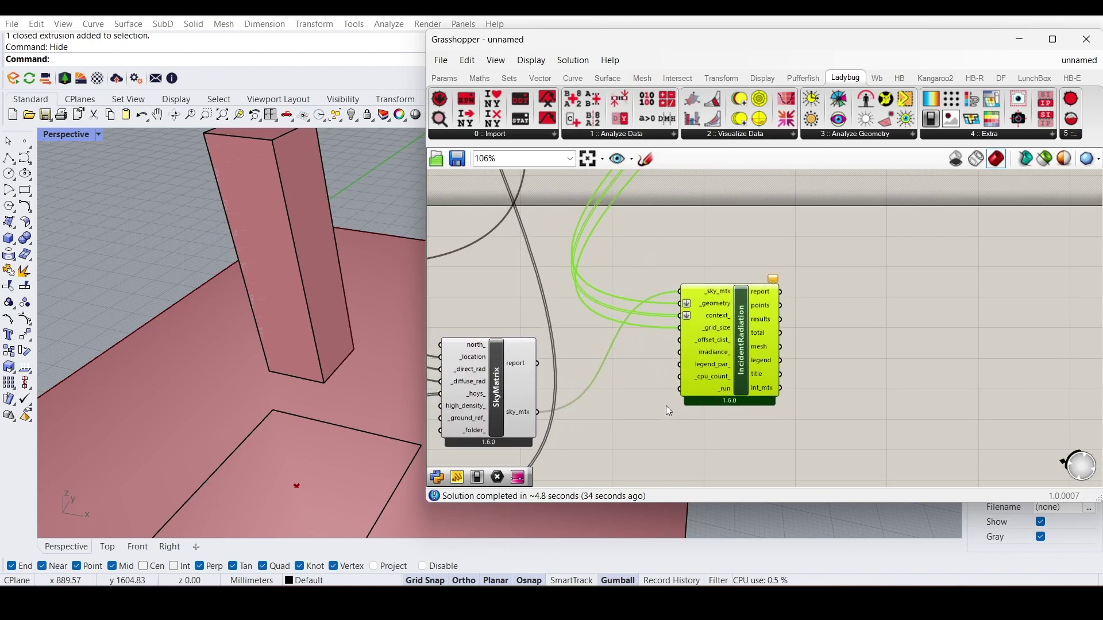
Add a Boolean Toggle for IncidentRadiation's _run input and set it to True to run the radiation analysis.
double_click(666, 401)
type("bool")
left_click(649, 391)
left_click_drag(694, 426, 683, 391)
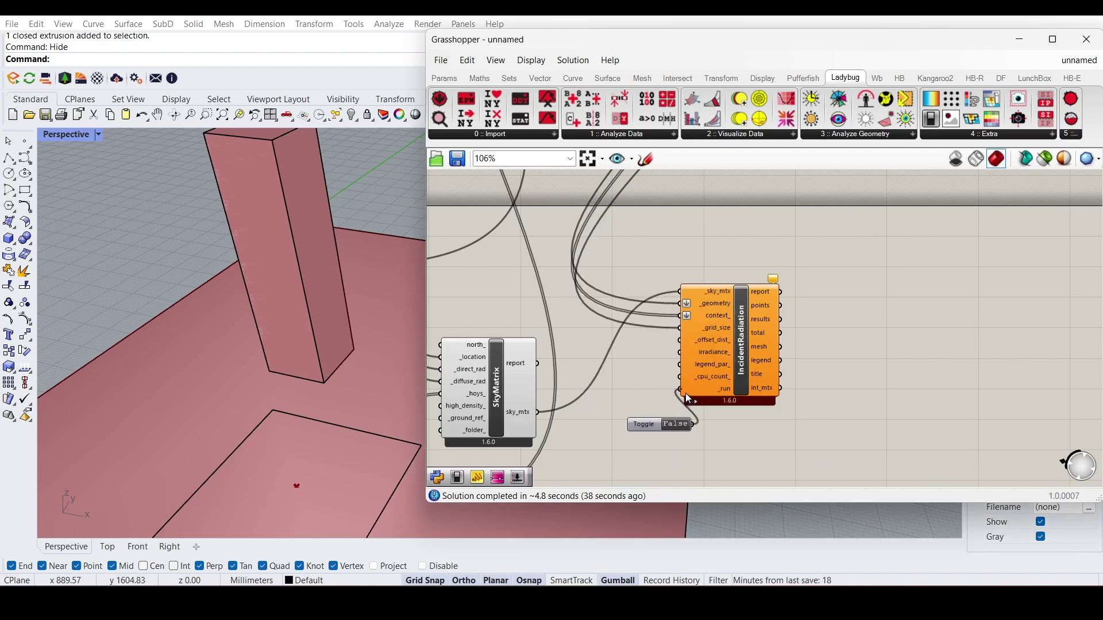
right_click_drag(694, 388, 766, 360)
left_click_drag(786, 357, 852, 363)
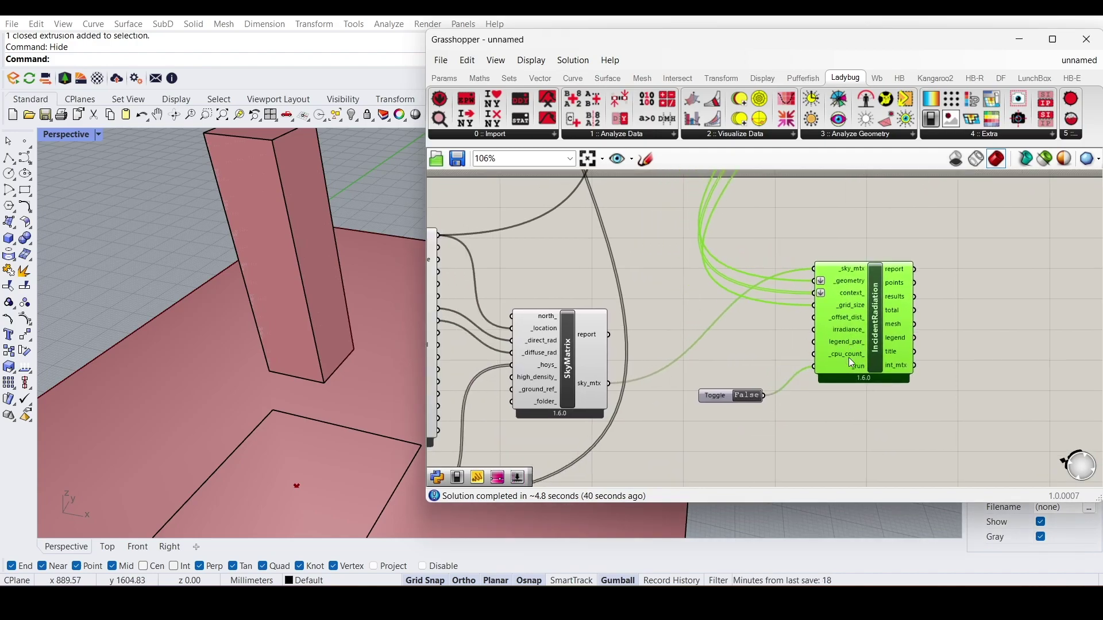
double_click(747, 396)
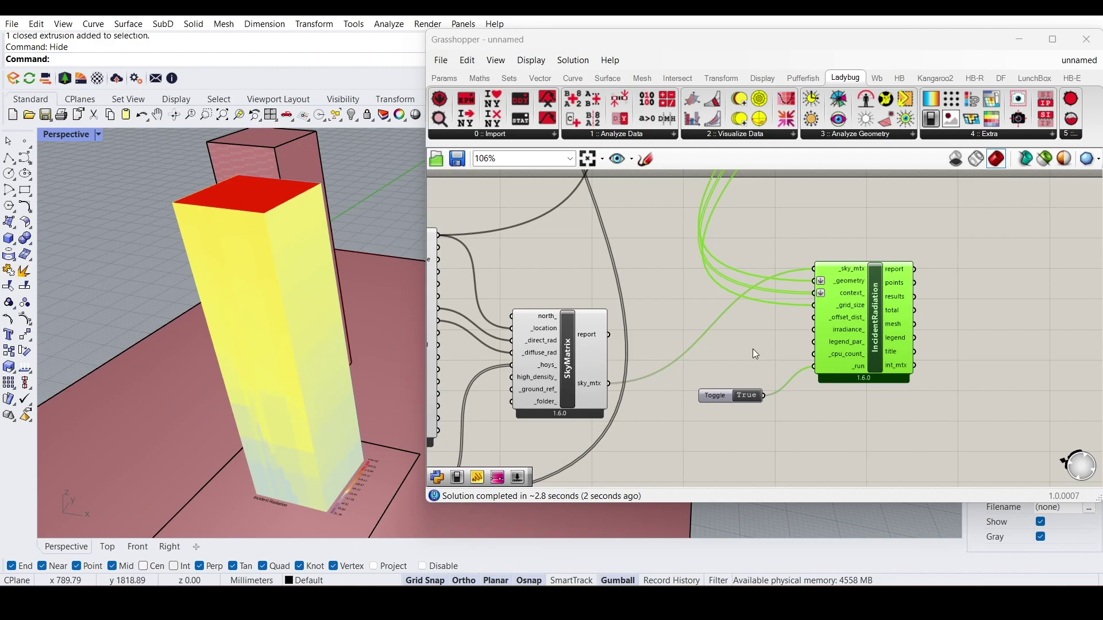
Examine the incident radiation colours on the tower and the kWh/m2 legend at its base from several angles.
left_click(756, 355)
scroll(315, 359, "up", 3)
scroll(251, 409, "up", 3)
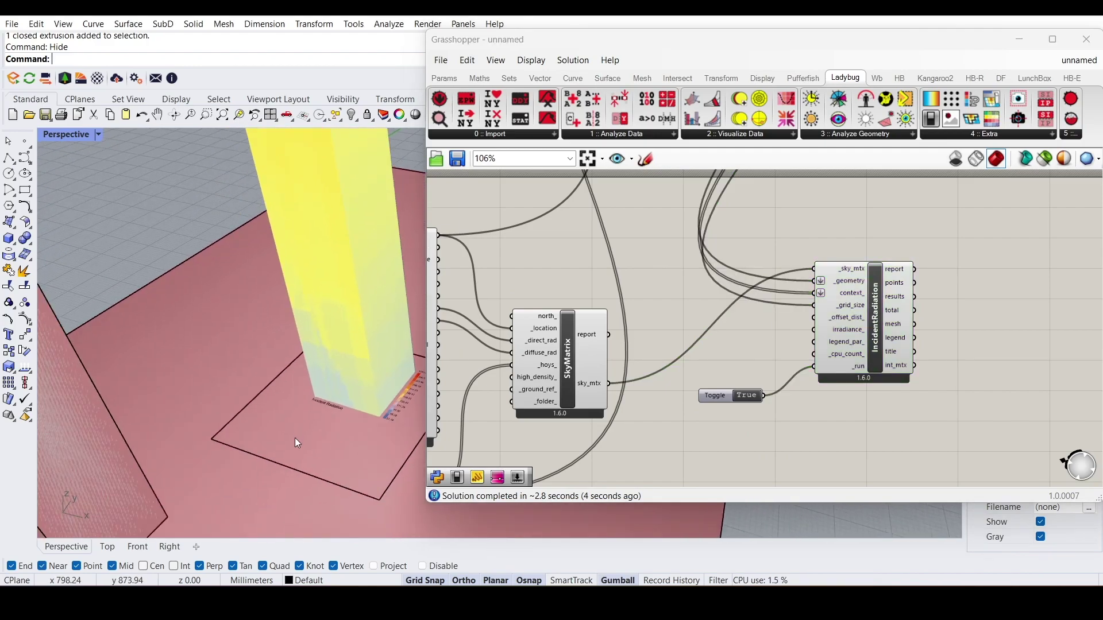
left_click(295, 437)
scroll(275, 390, "down", 4)
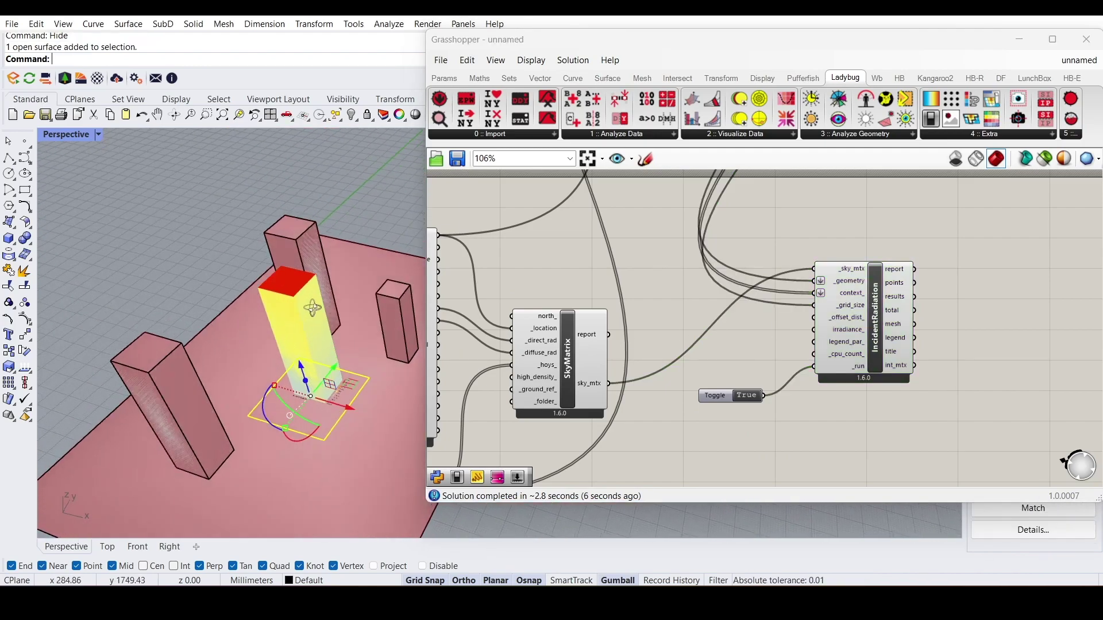
scroll(309, 373, "up", 3)
left_click_drag(577, 350, 586, 342)
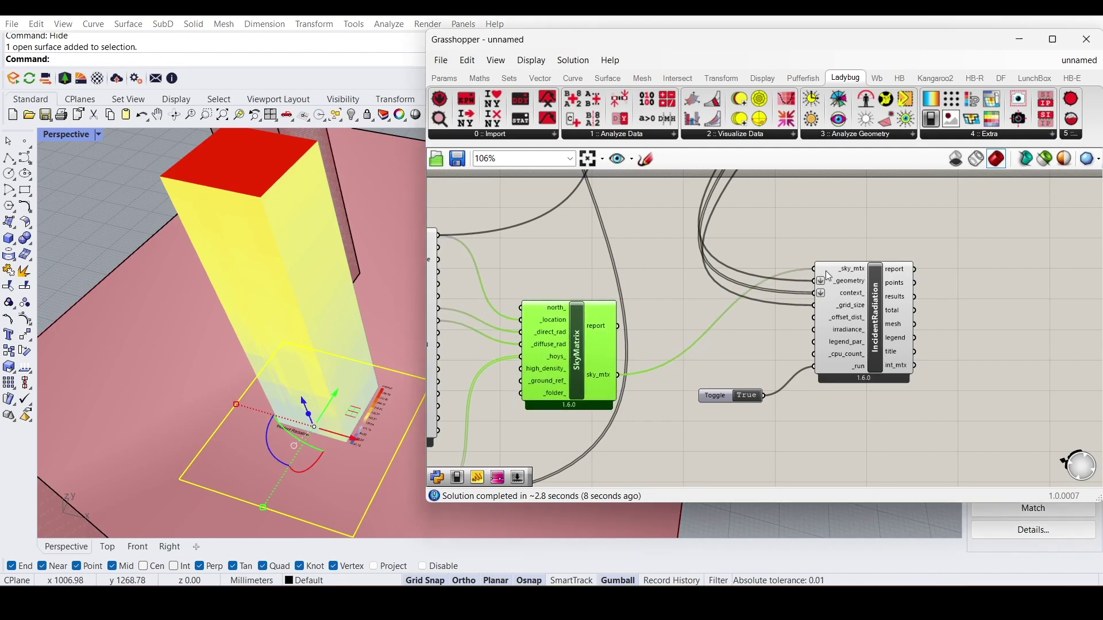
scroll(298, 374, "up", 2)
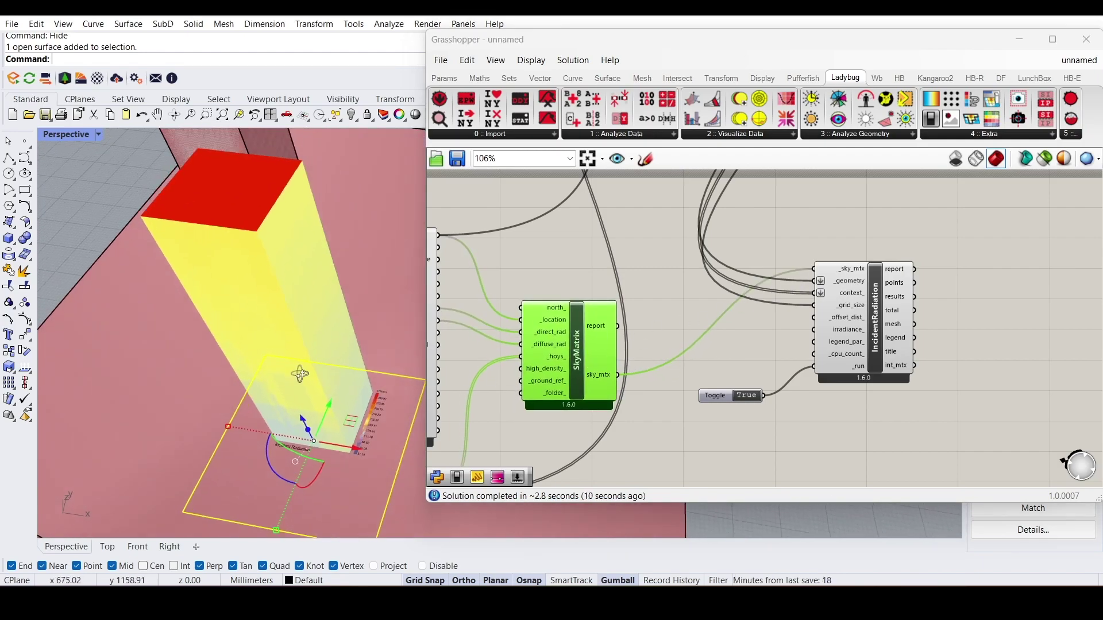
scroll(298, 374, "up", 8)
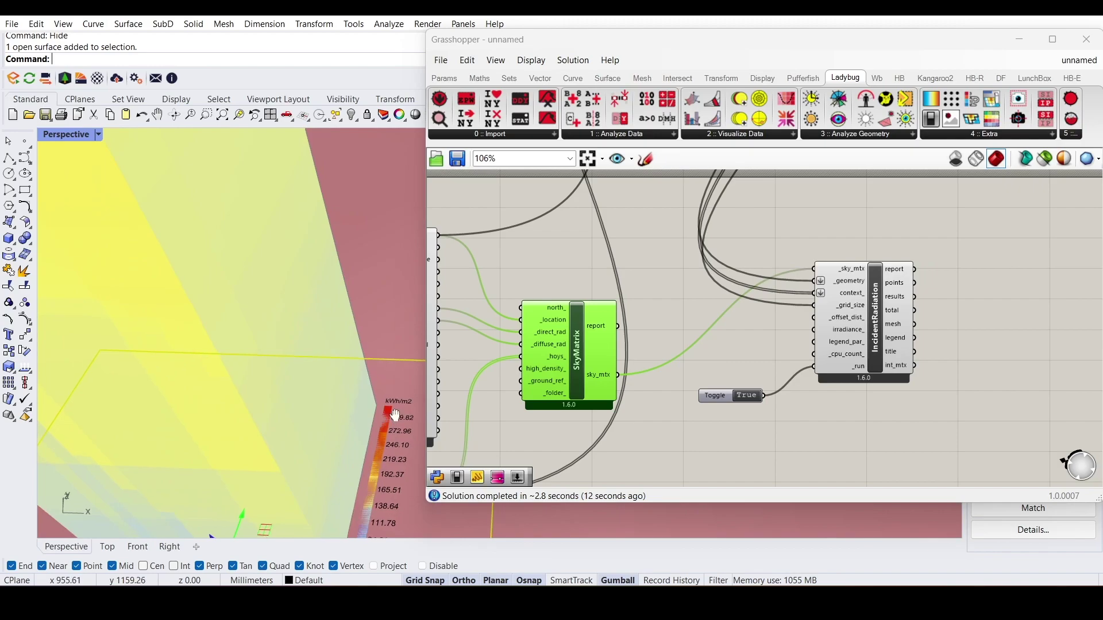
scroll(397, 422, "up", 4)
scroll(320, 418, "down", 10)
right_click_drag(320, 418, 354, 385)
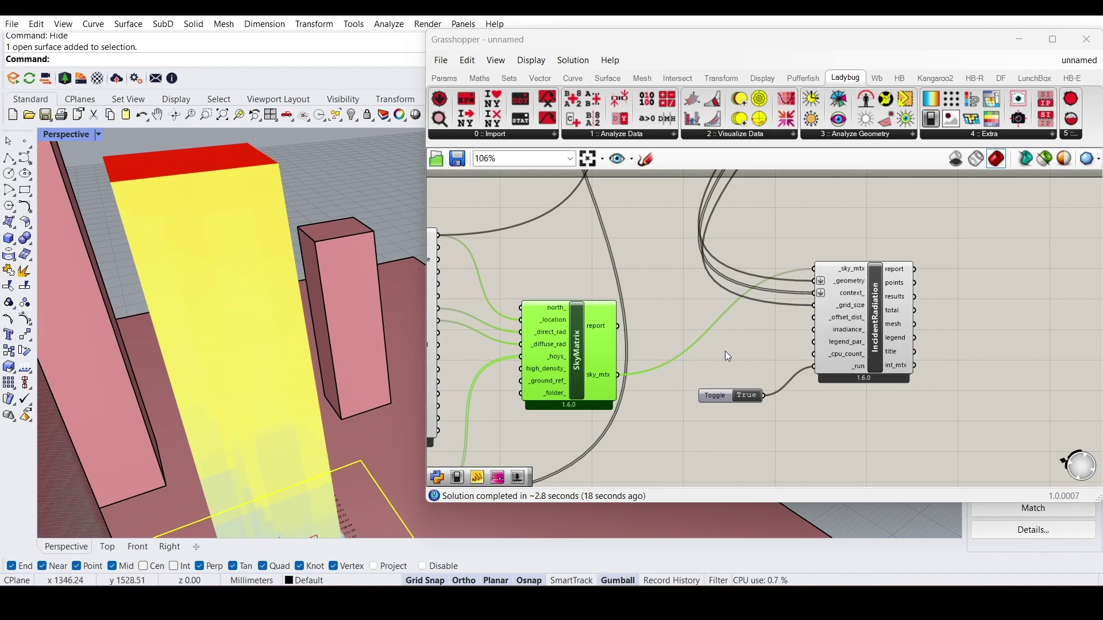
Add a Mesh parameter beside IncidentRadiation and connect the component's mesh output to it.
scroll(727, 355, "down", 3)
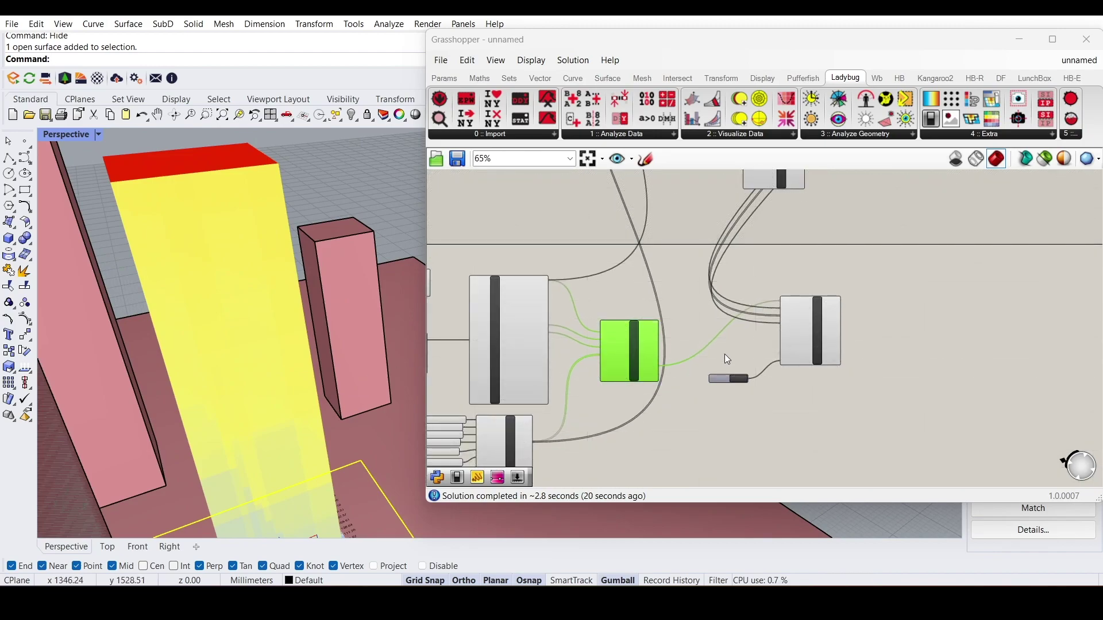
scroll(726, 355, "up", 3)
right_click_drag(810, 346, 772, 358)
left_click(842, 329)
double_click(842, 333)
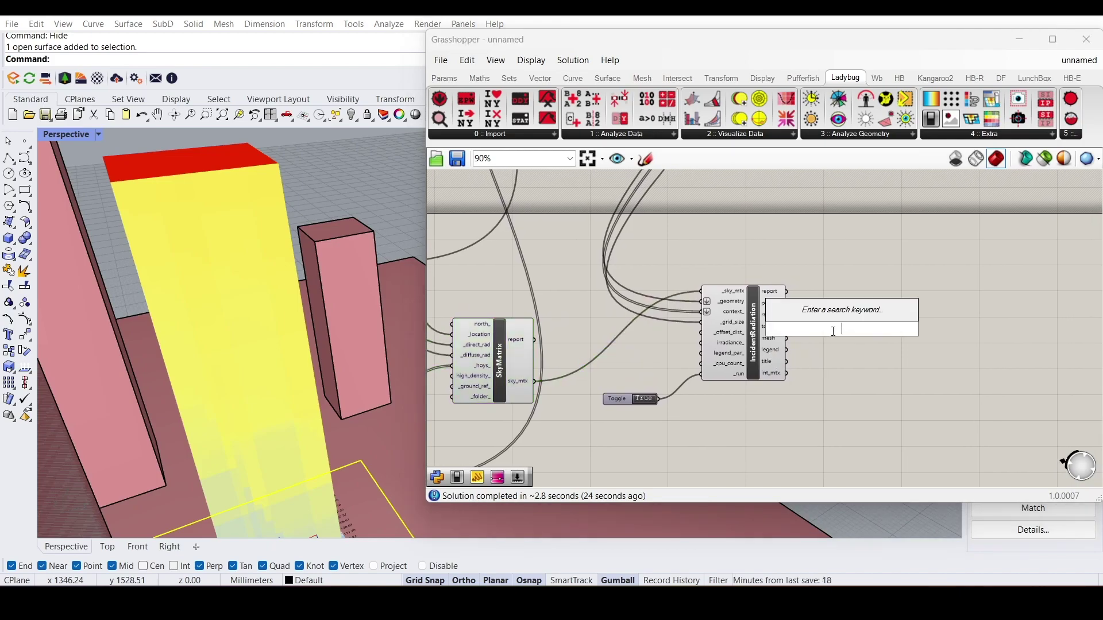
type("mesh")
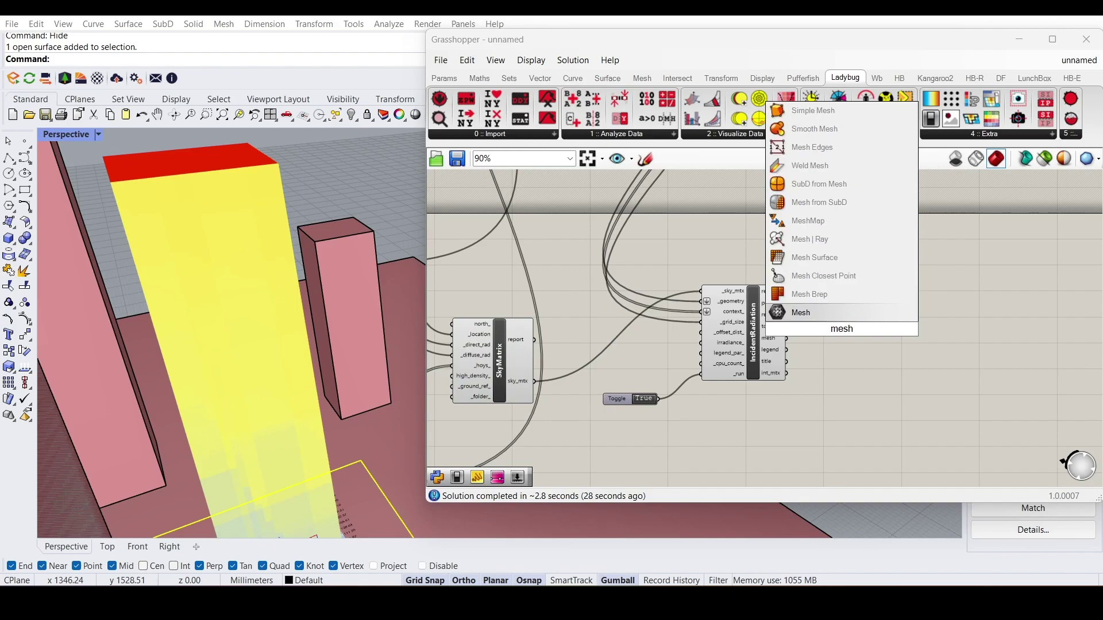
left_click(811, 314)
scroll(825, 344, "up", 2)
right_click_drag(368, 318, 259, 315)
left_click_drag(773, 337, 830, 338)
Hide the open surface beneath the analysed tower in the Rhino viewport.
scroll(361, 394, "down", 3)
scroll(357, 390, "down", 2)
left_click(335, 426)
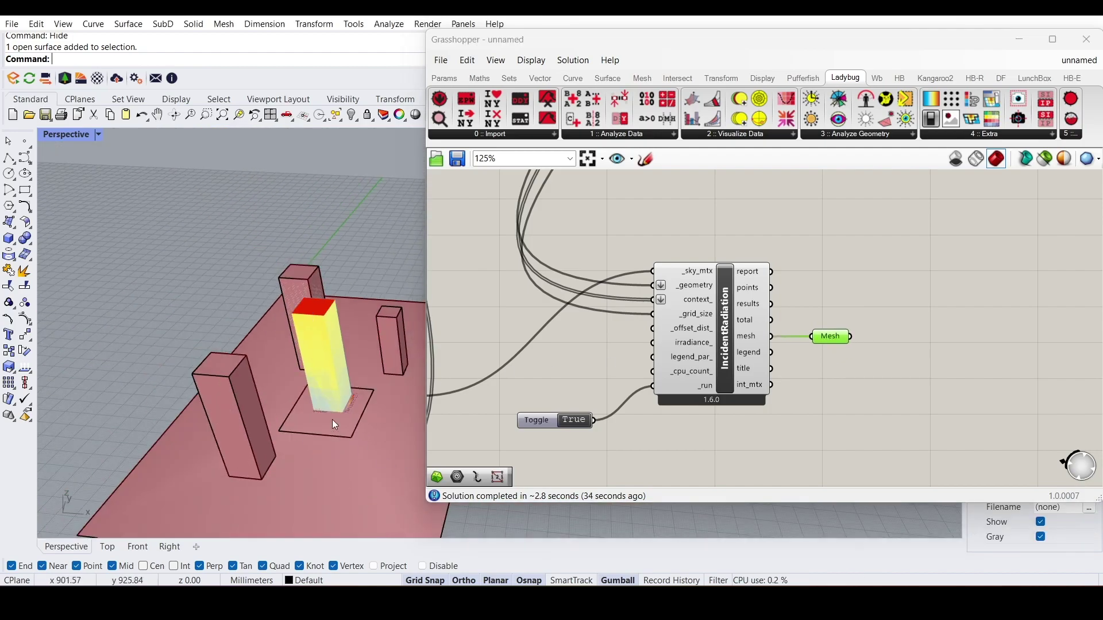
scroll(335, 423, "up", 9)
right_click_drag(352, 379, 362, 408)
scroll(390, 384, "up", 6)
scroll(343, 444, "down", 6)
left_click(340, 453)
type("Hid")
key("Return")
scroll(322, 419, "up", 5)
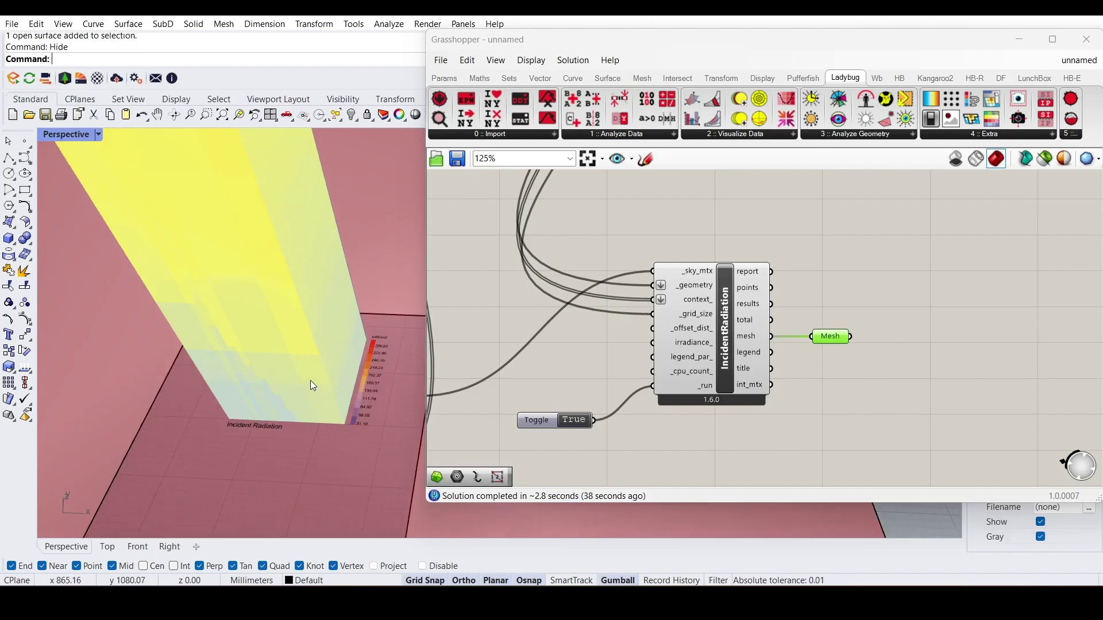
Bake the Mesh parameter's coloured radiation mesh into the Rhino document.
left_click(833, 339)
scroll(315, 407, "down", 8)
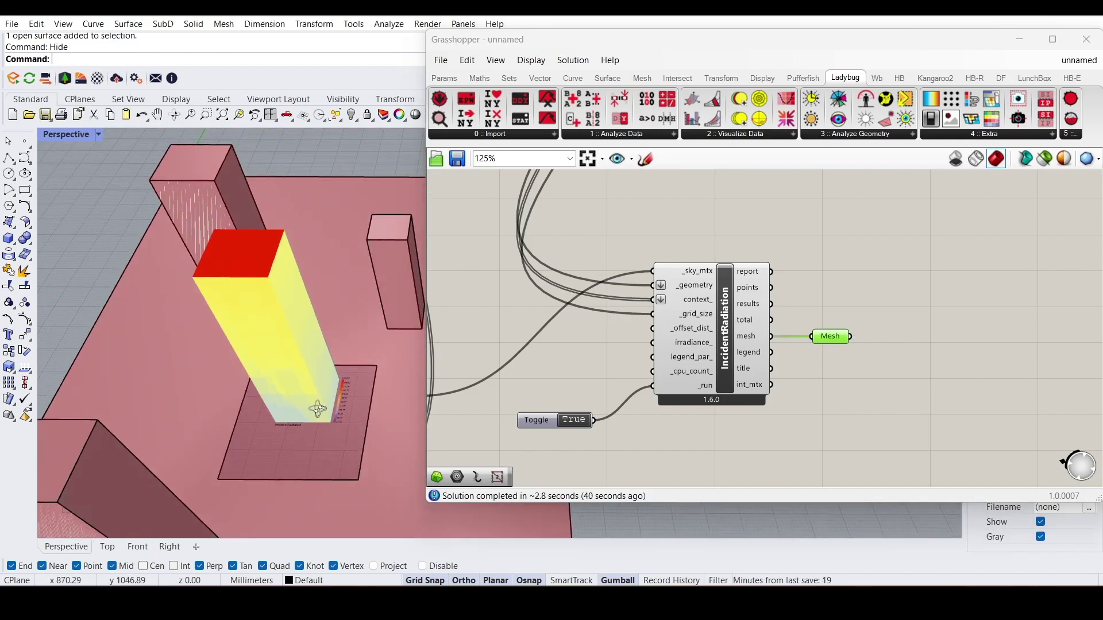
right_click(826, 342)
left_click(850, 367)
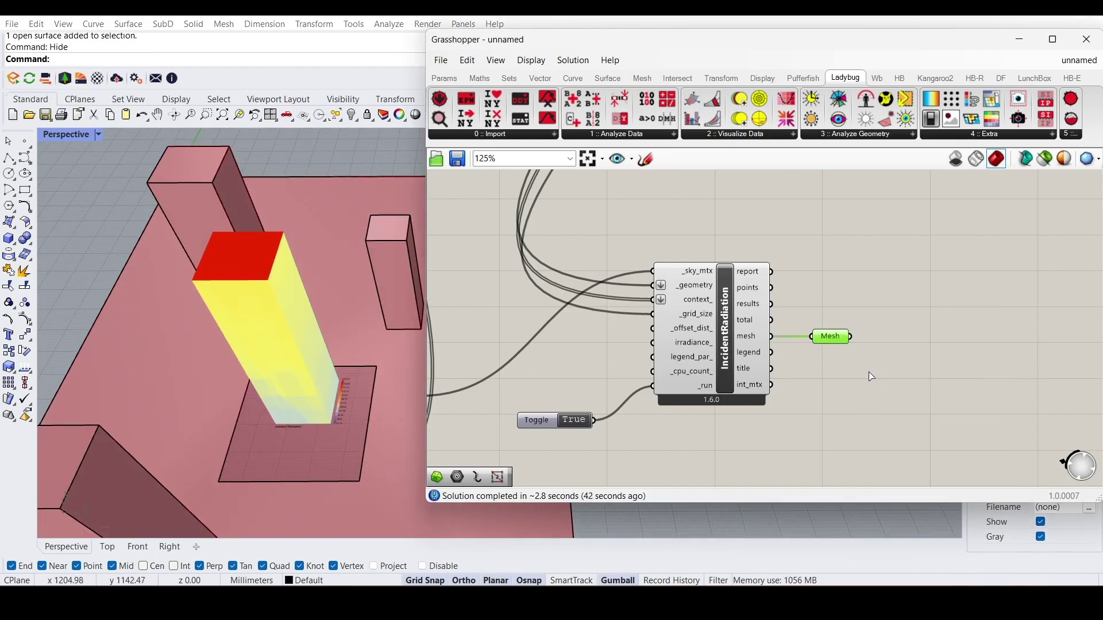
left_click(881, 505)
Move the baked mesh away from the context buildings to inspect it, and undo the move.
scroll(387, 315, "up", 8)
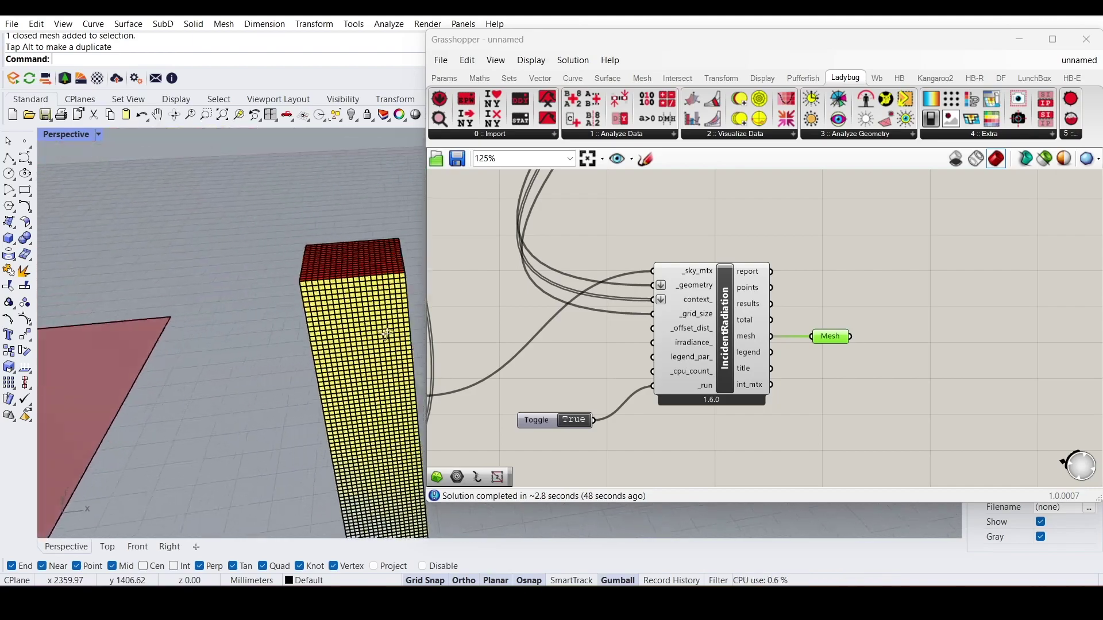
right_click_drag(396, 270, 284, 309)
scroll(293, 291, "down", 5)
key("ctrl+z")
right_click_drag(301, 387, 235, 305)
scroll(248, 265, "up", 3)
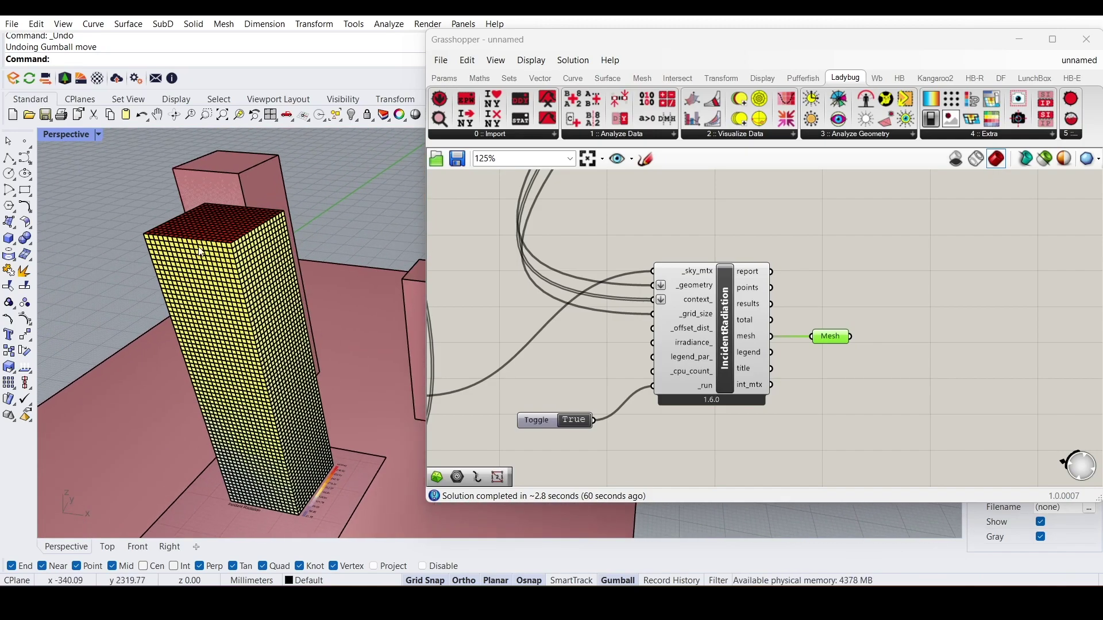
Delete the baked tower mesh, undo the deletion and clear the selection.
left_click(235, 307)
key("Delete")
right_click_drag(232, 301, 225, 298)
key("ctrl+z")
key("Escape")
Set the Perspective viewport's display mode to Rendered and view the baked radiation mesh on the tower.
scroll(172, 230, "up", 3)
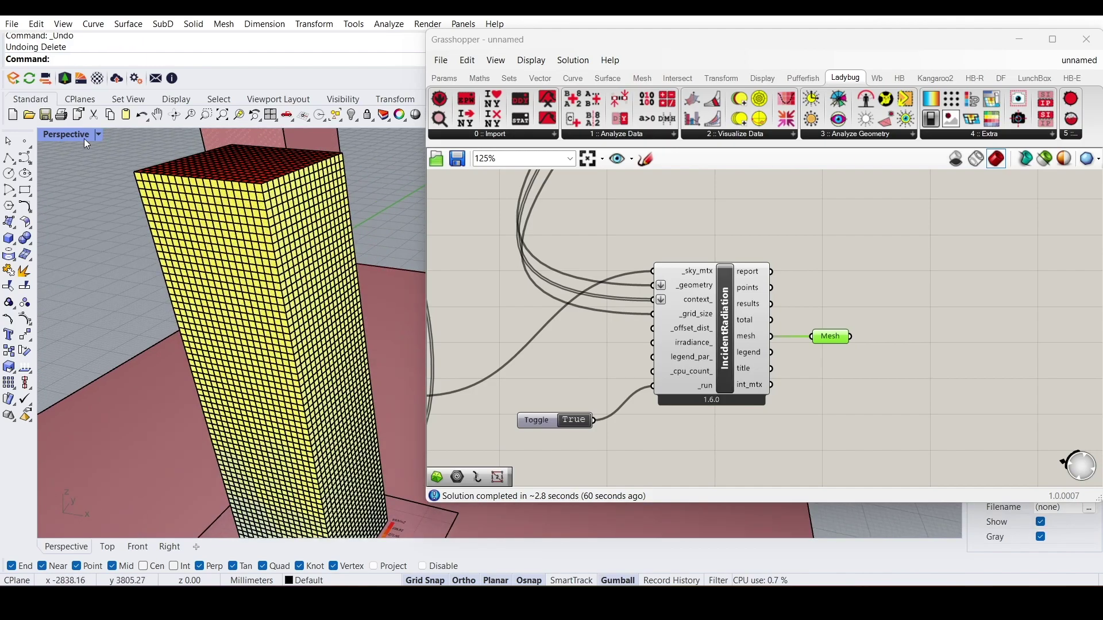
left_click(99, 136)
left_click(138, 145)
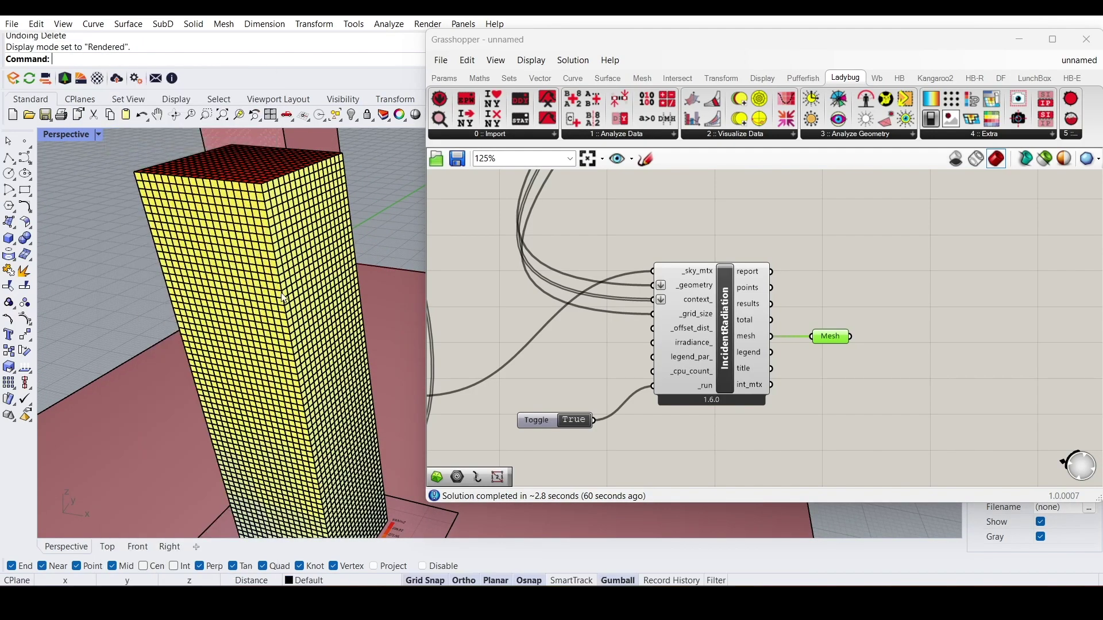
right_click_drag(289, 322, 295, 378)
scroll(278, 315, "down", 5)
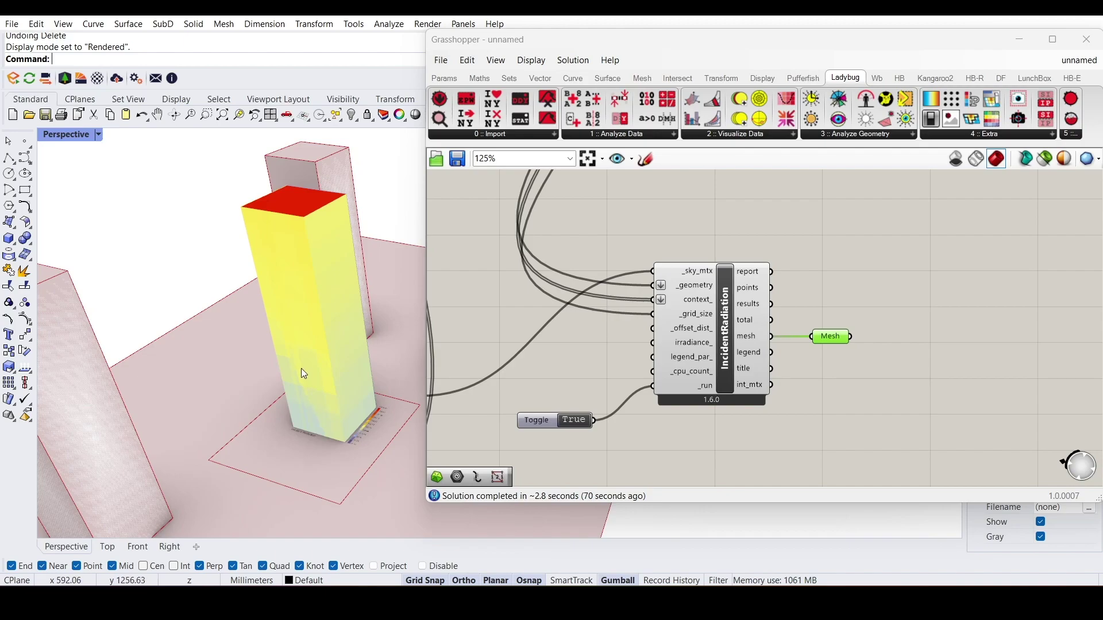
right_click_drag(371, 368, 280, 374)
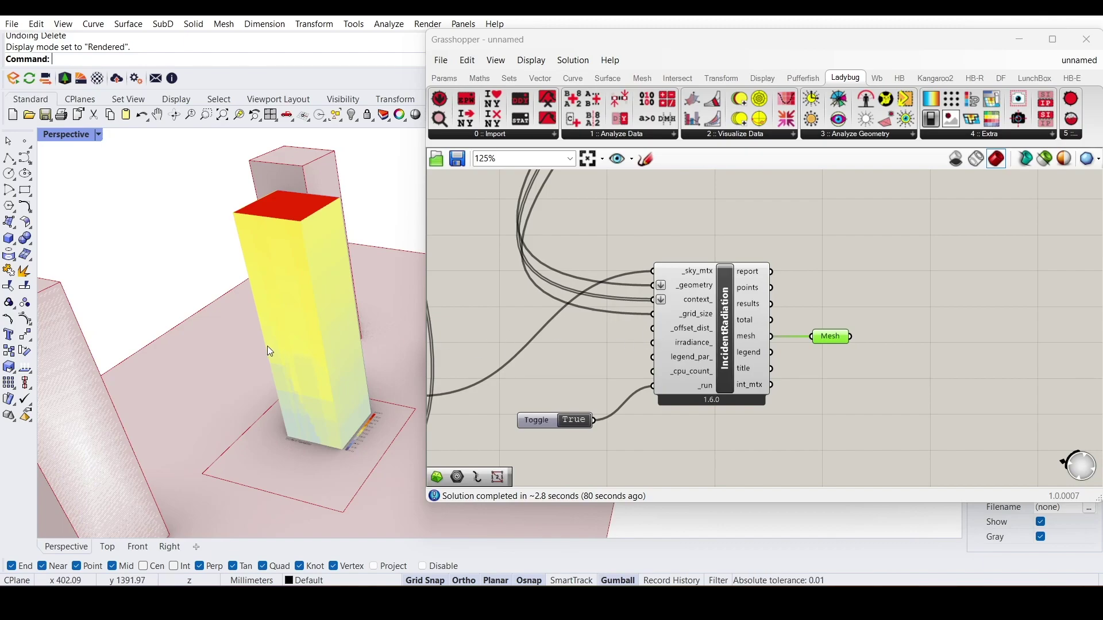
Review the radiation workflow's connections from ImportEPW and AnalysisPeriod through SkyMatrix to IncidentRadiation.
scroll(671, 315, "down", 5)
right_click_drag(681, 285, 702, 358)
scroll(703, 356, "up", 5)
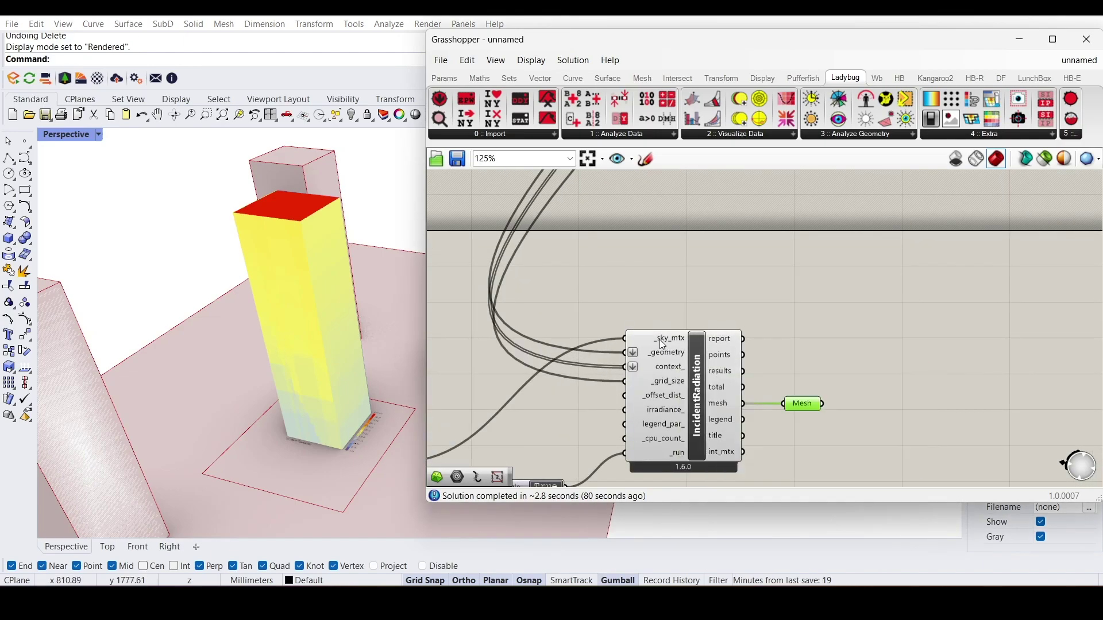
mouse_move(664, 345)
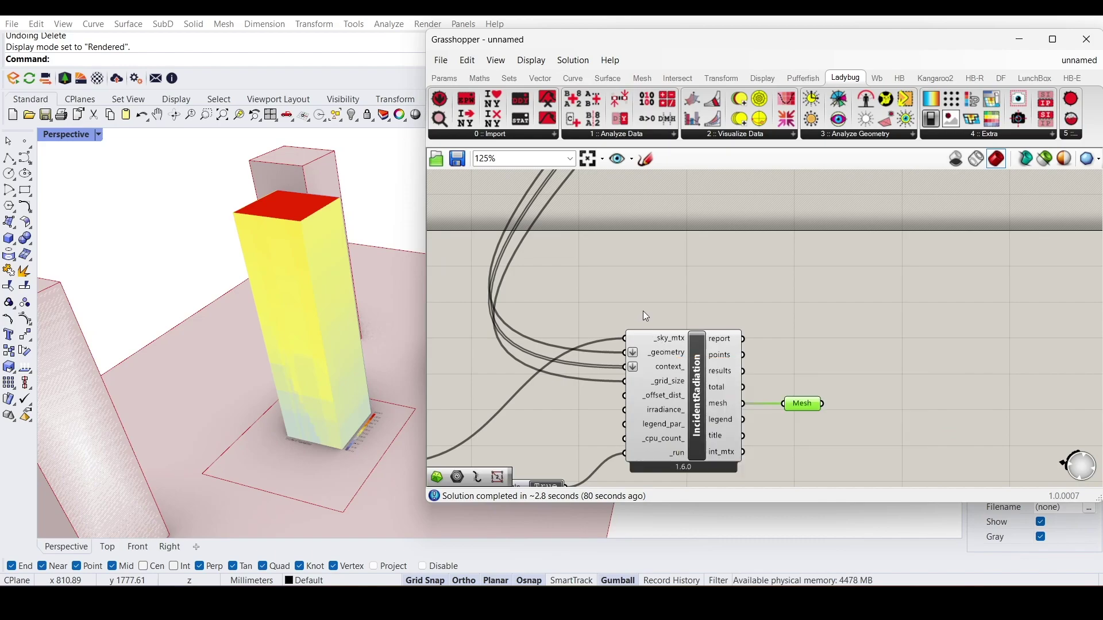
scroll(636, 327, "down", 2)
scroll(548, 386, "left", 10)
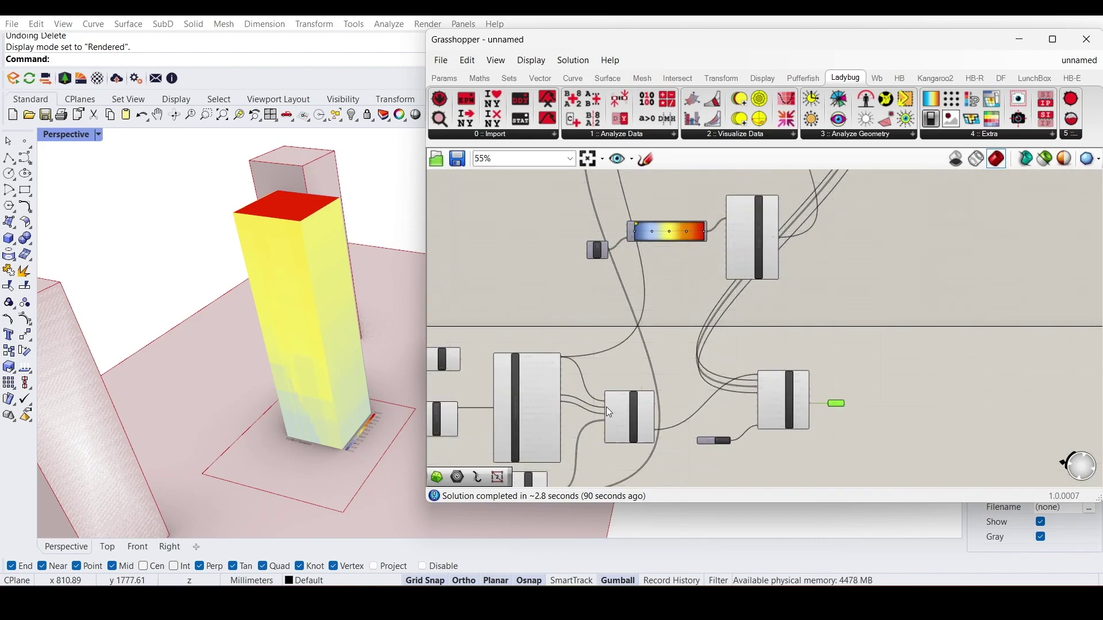
scroll(507, 396, "up", 2)
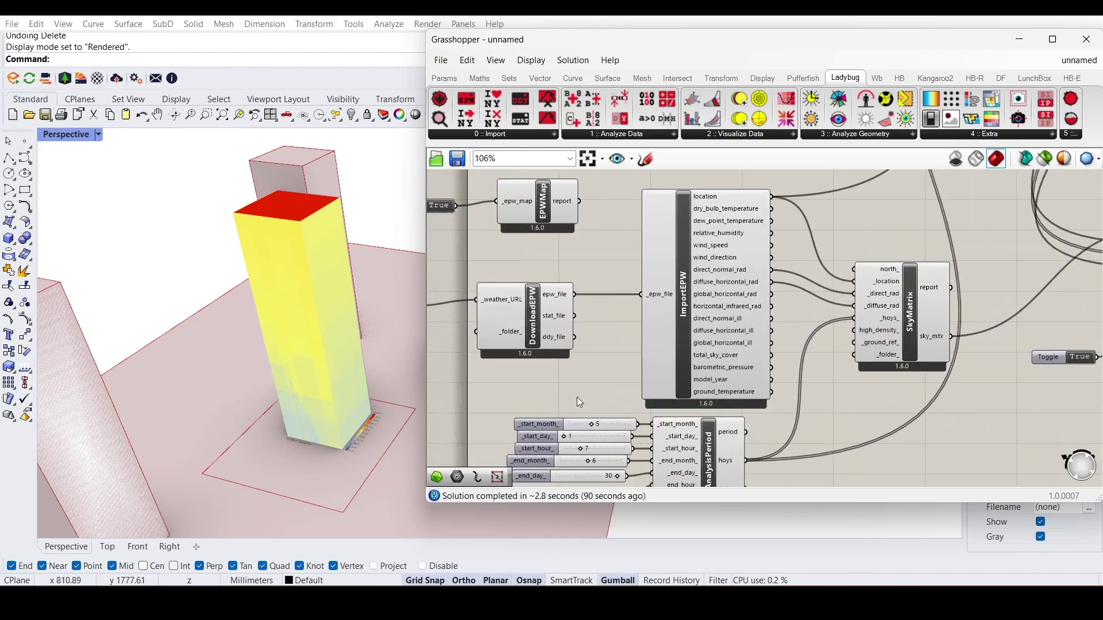
scroll(578, 397, "down", 1)
scroll(592, 389, "right", 4)
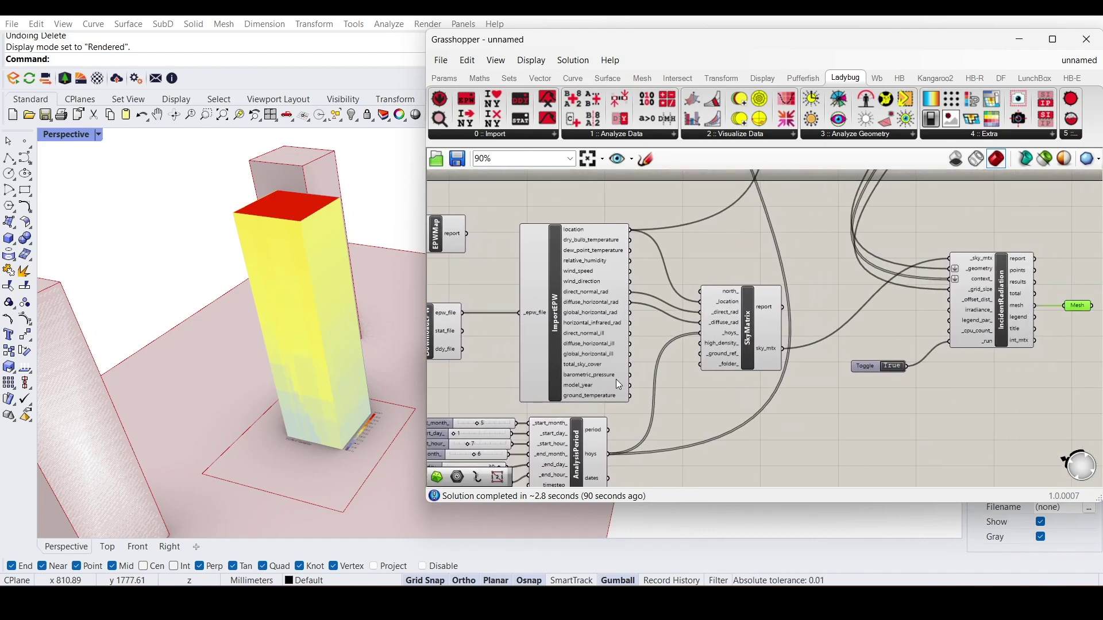
mouse_move(619, 385)
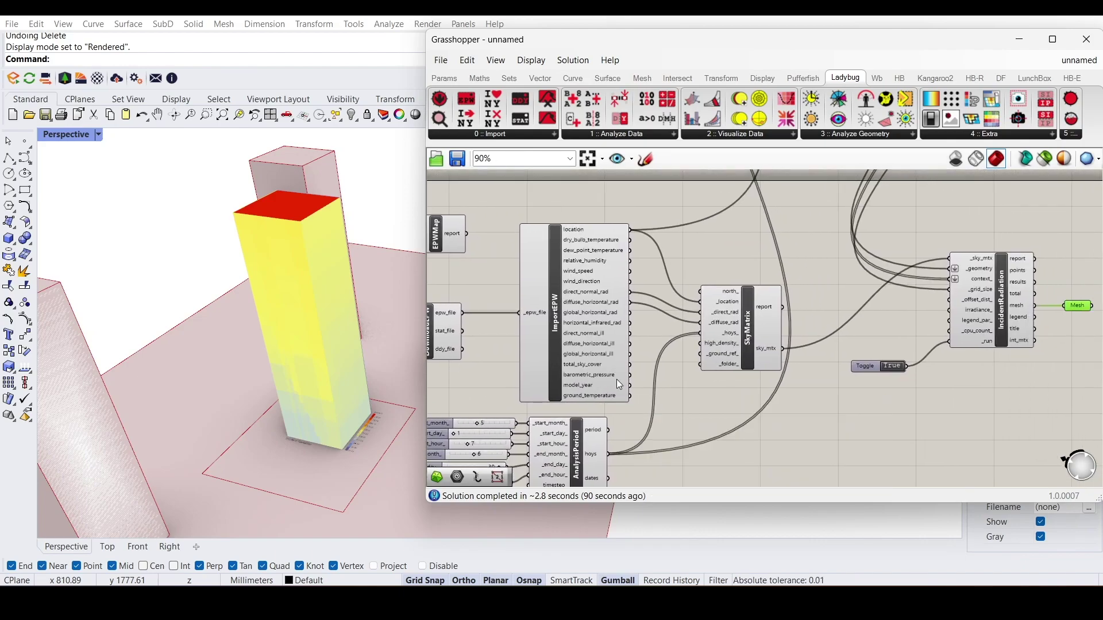